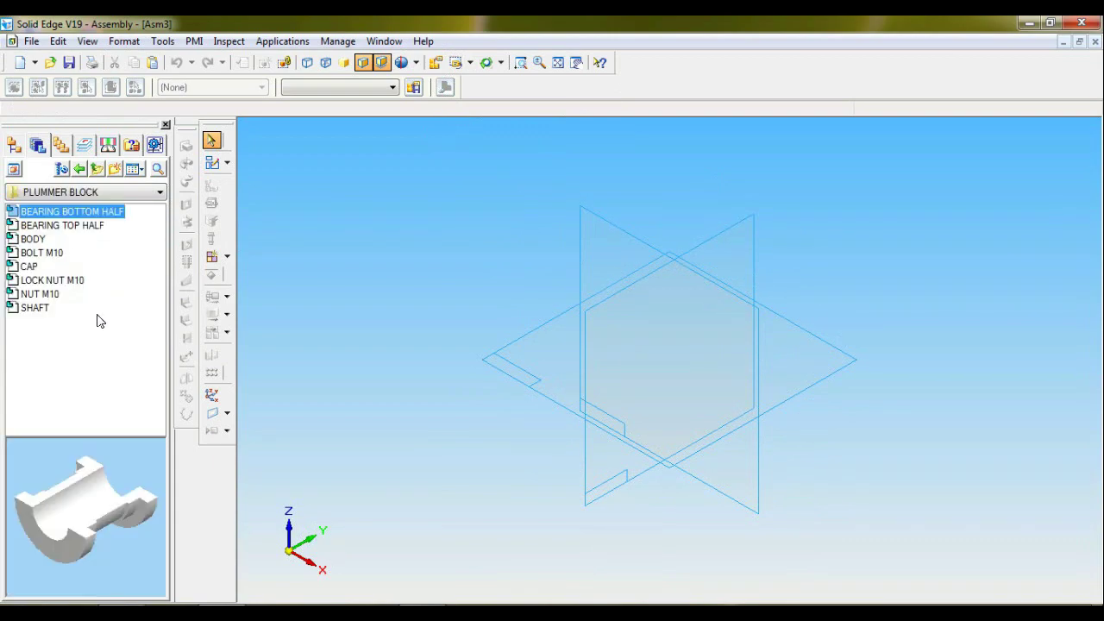
# - Place the BODY part from the PLUMMER BLOCK folder in the assembly as the first component
pyautogui.click(34, 240)
pyautogui.moveTo(36, 243)
pyautogui.mouseDown()
pyautogui.moveTo(378, 305)
pyautogui.moveTo(553, 357)
pyautogui.mouseUp()
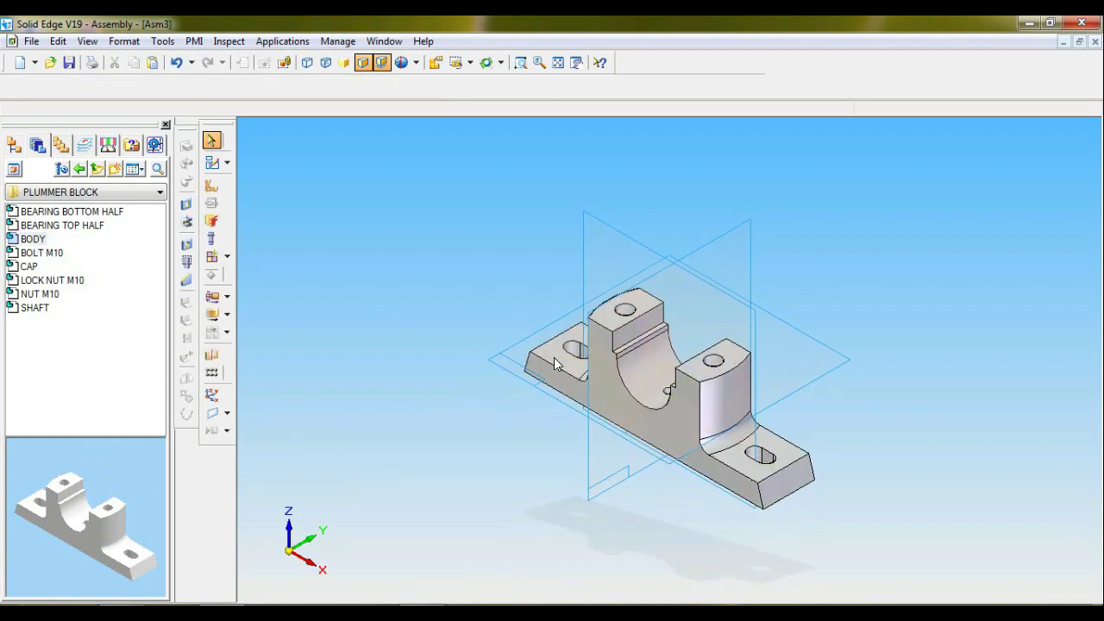
pyautogui.click(361, 277)
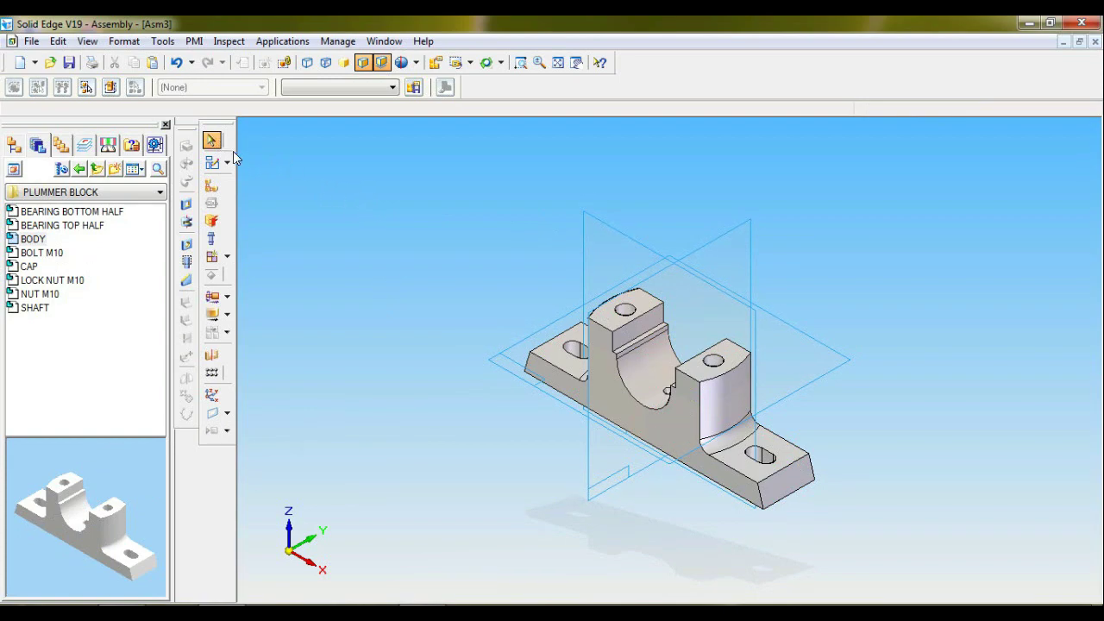
# - Hide the assembly's reference planes
pyautogui.click(13, 146)
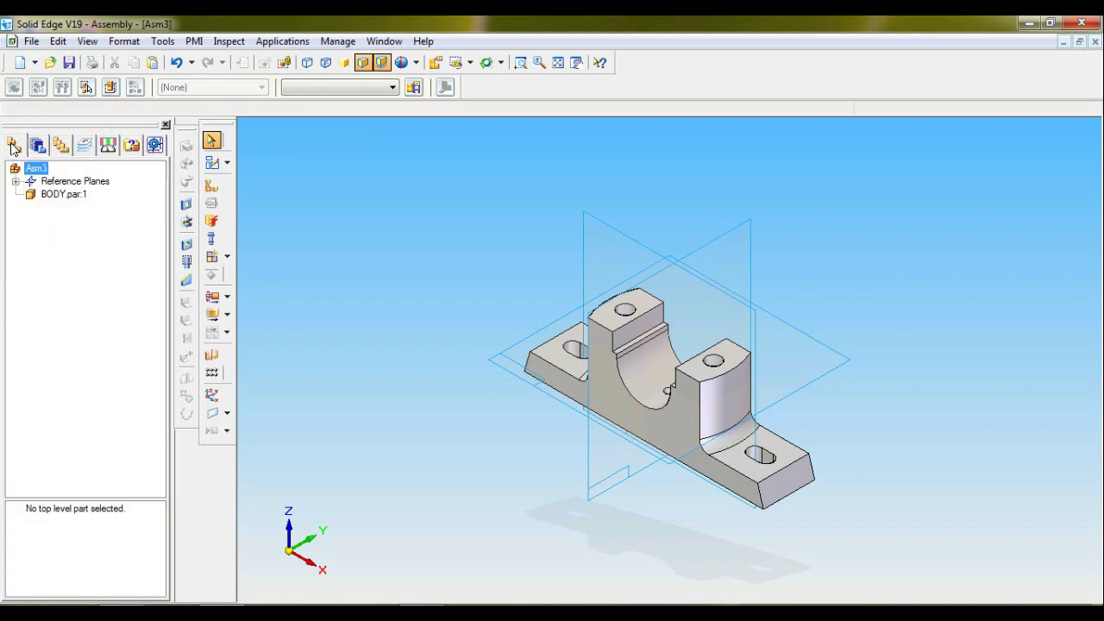
pyautogui.click(98, 188)
pyautogui.rightClick(98, 188)
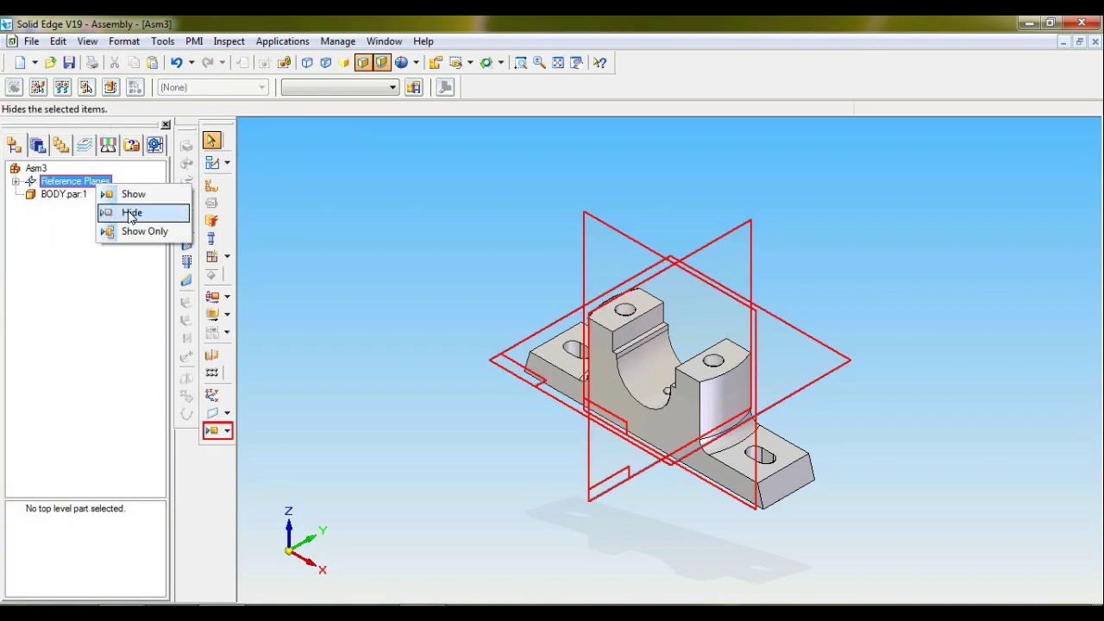
pyautogui.click(131, 214)
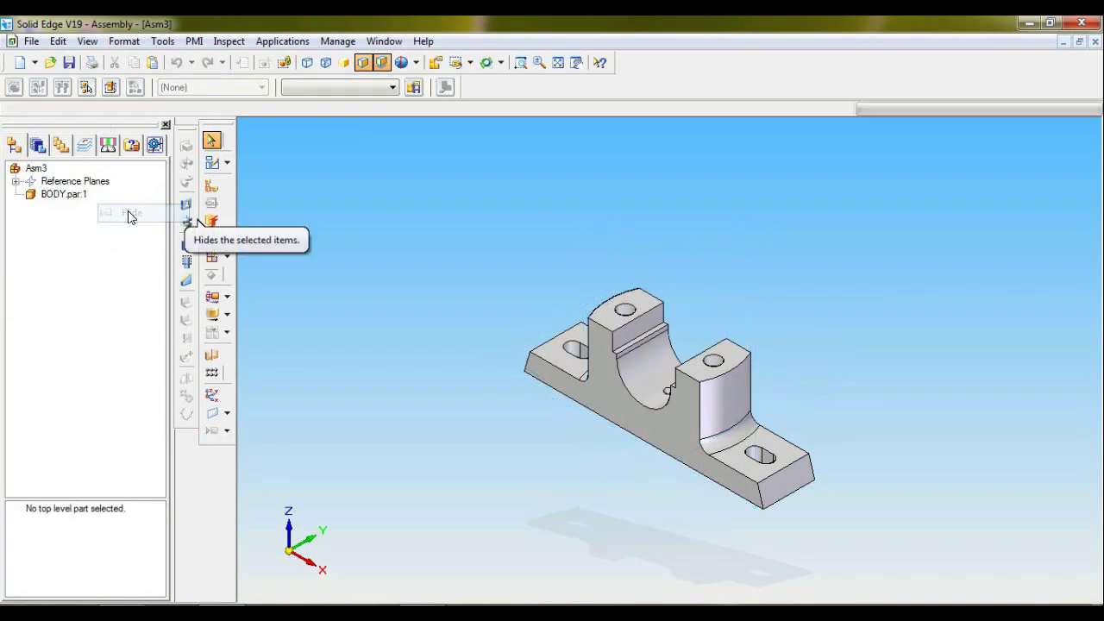
# - Place BEARING BOTTOM HALF in the assembly beside the body and turn off the drop shadow display
pyautogui.click(38, 147)
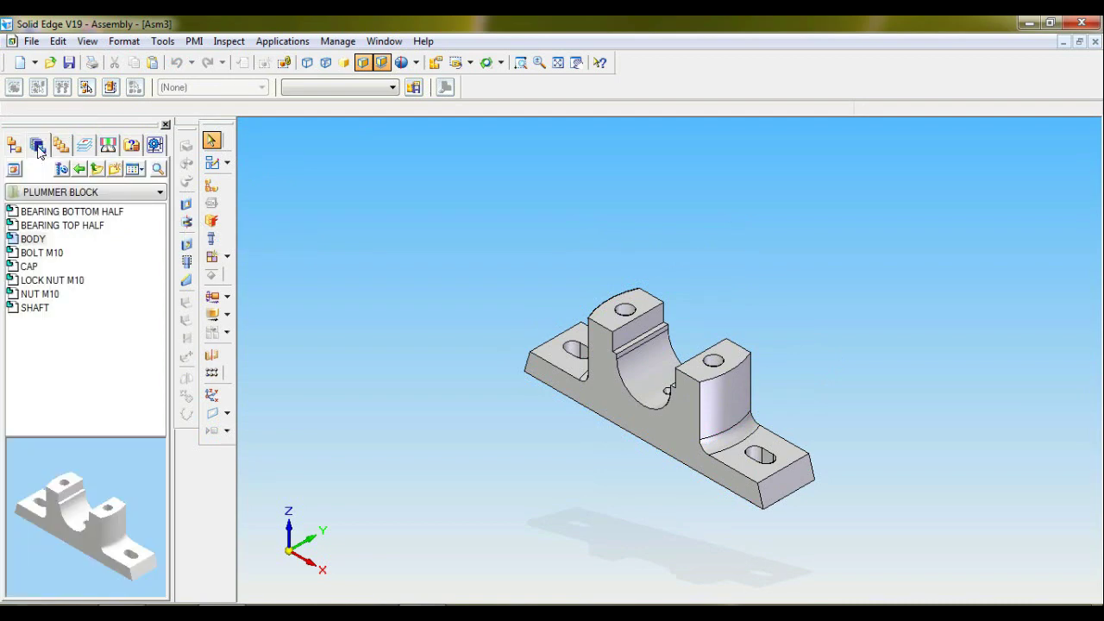
pyautogui.click(79, 213)
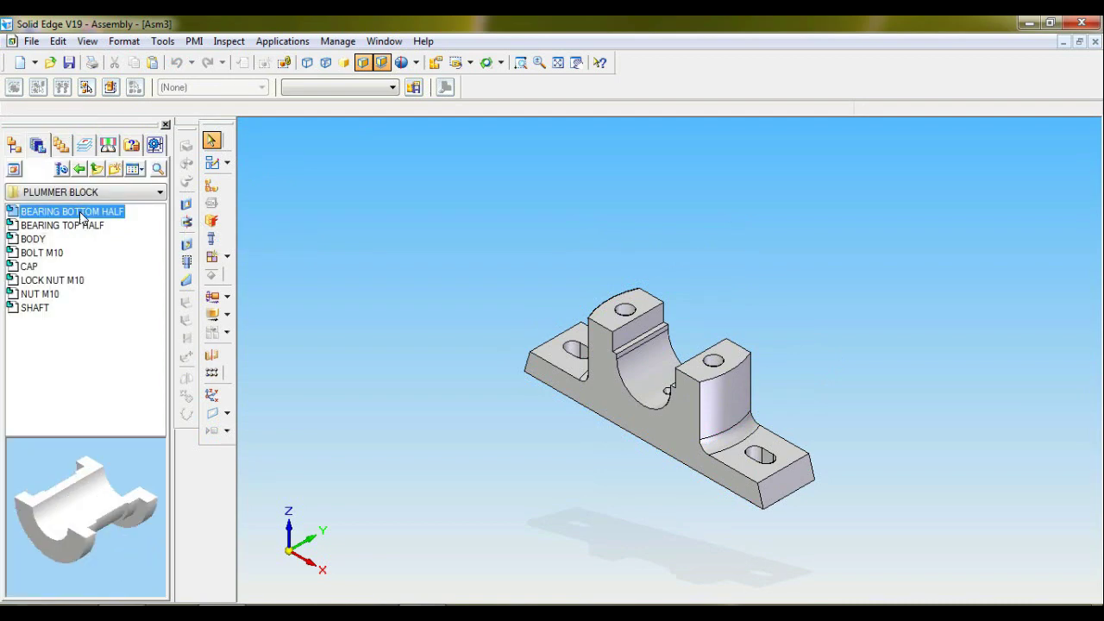
pyautogui.moveTo(92, 216); pyautogui.dragTo(464, 419)
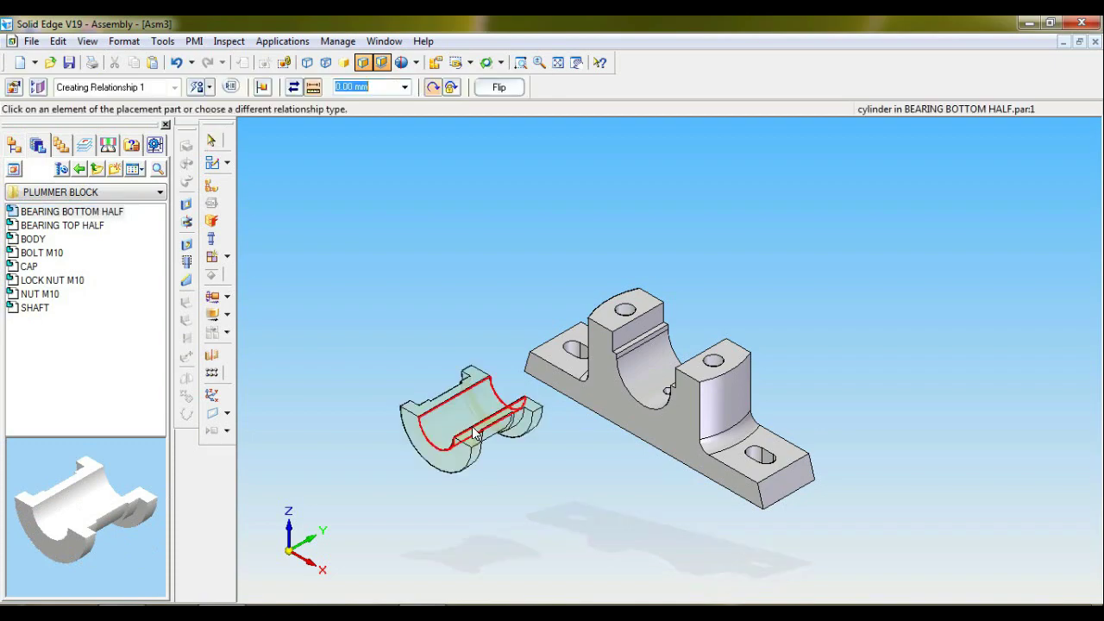
pyautogui.click(381, 65)
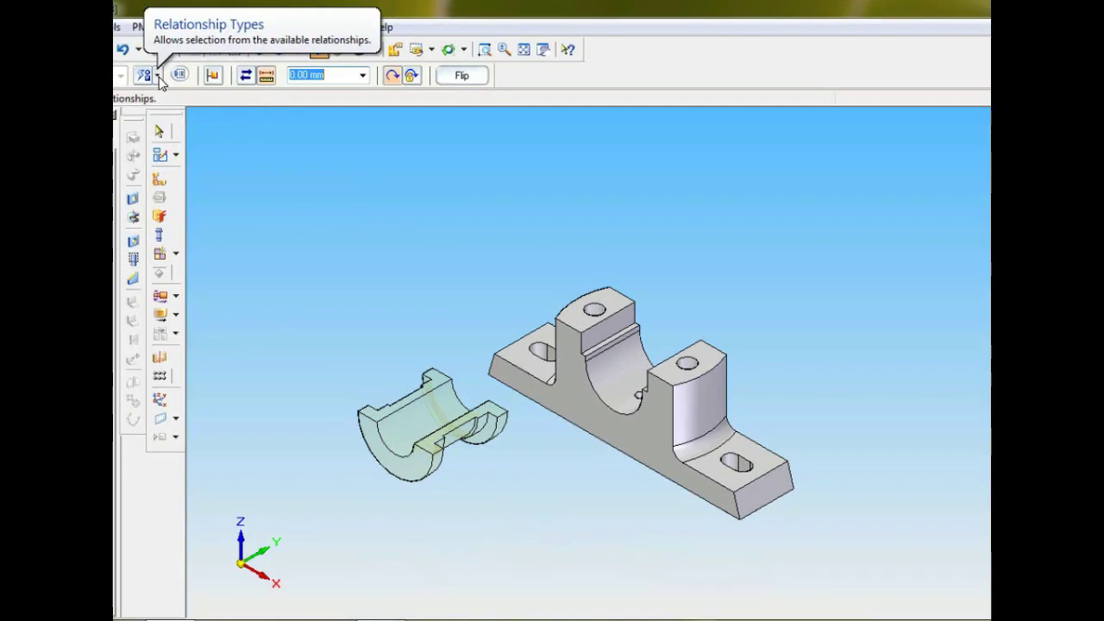
# - Apply a Parallel relationship with 0.00 mm offset between the bottom bearing half's outer cylindrical face and the body's curved seat
pyautogui.click(210, 88)
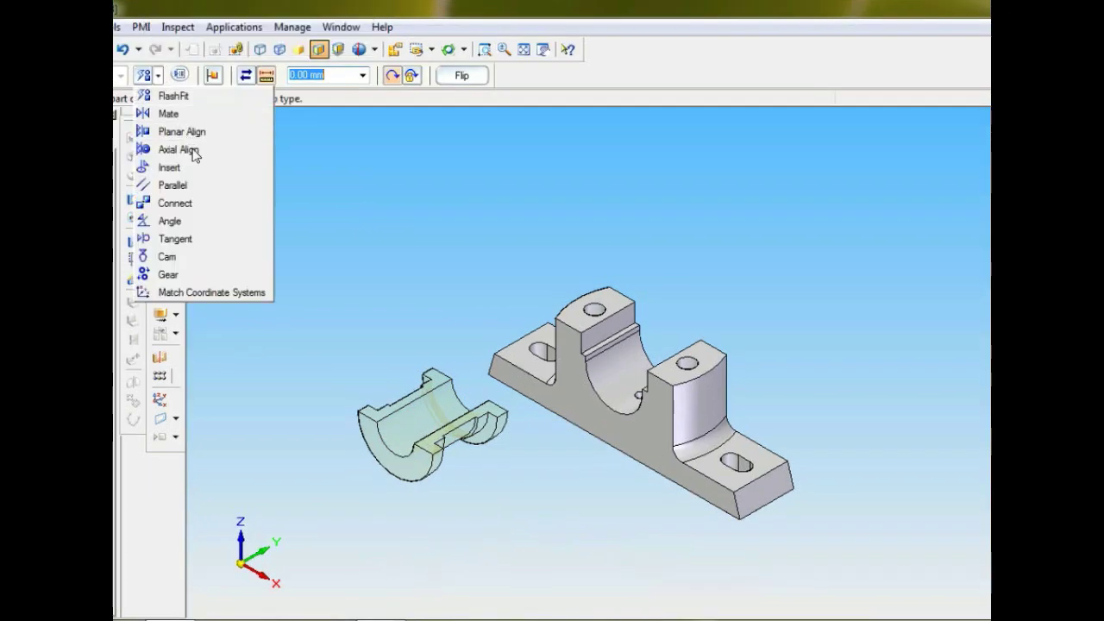
pyautogui.click(176, 186)
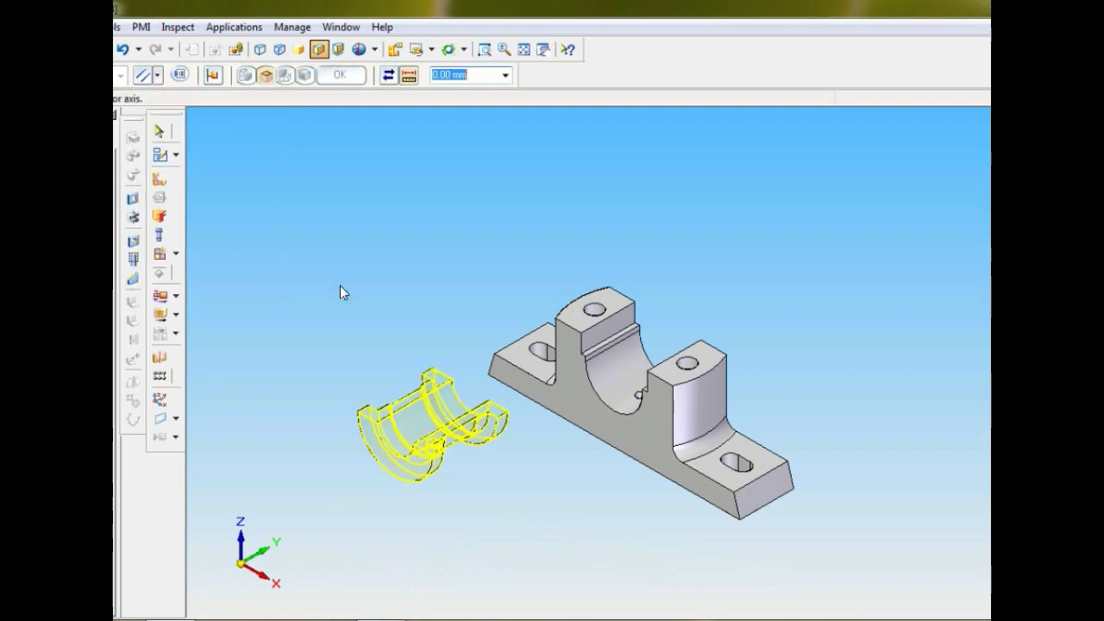
pyautogui.moveTo(480, 469); pyautogui.dragTo(460, 441, button='middle')
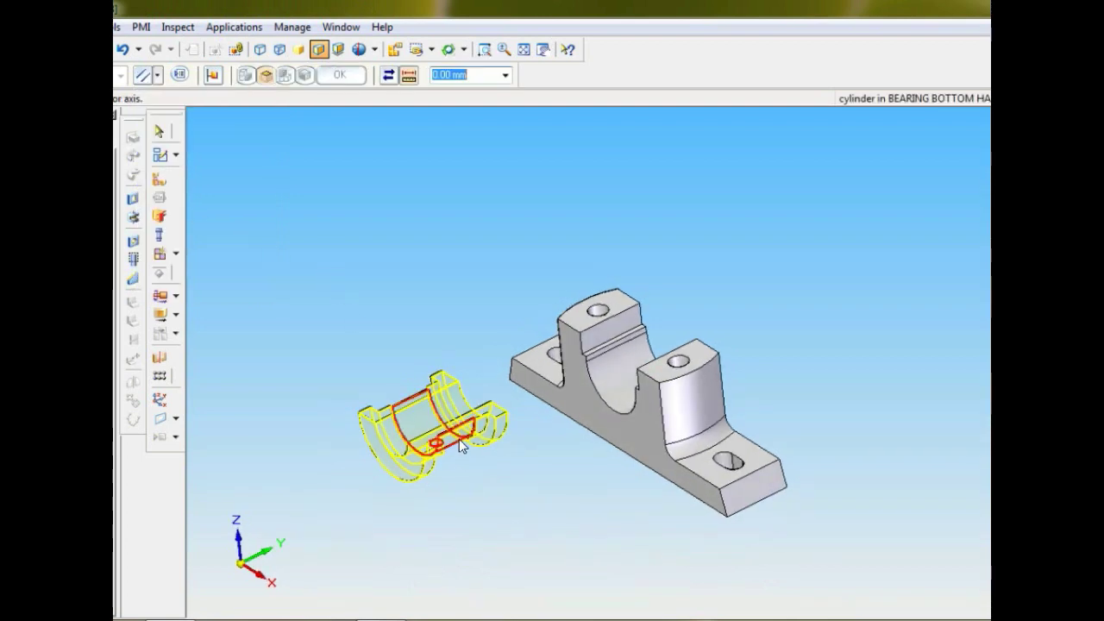
pyautogui.click(463, 442)
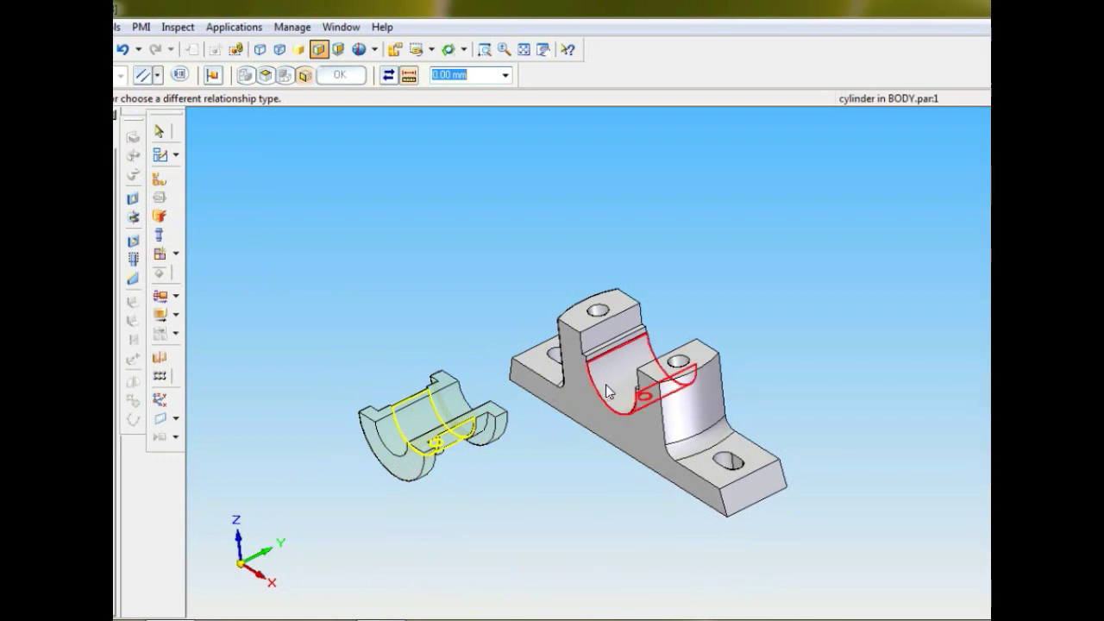
pyautogui.click(606, 385)
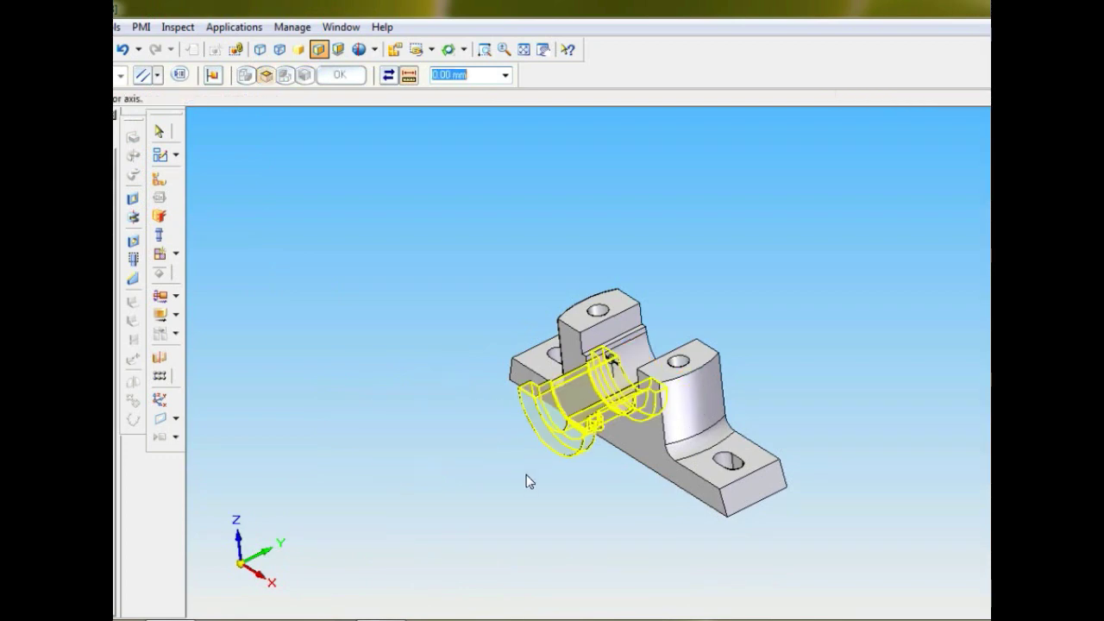
# - Mate the inner flange face of BEARING BOTTOM HALF to the body's front face with 0.00 mm offset and restore the isometric view
pyautogui.click(161, 76)
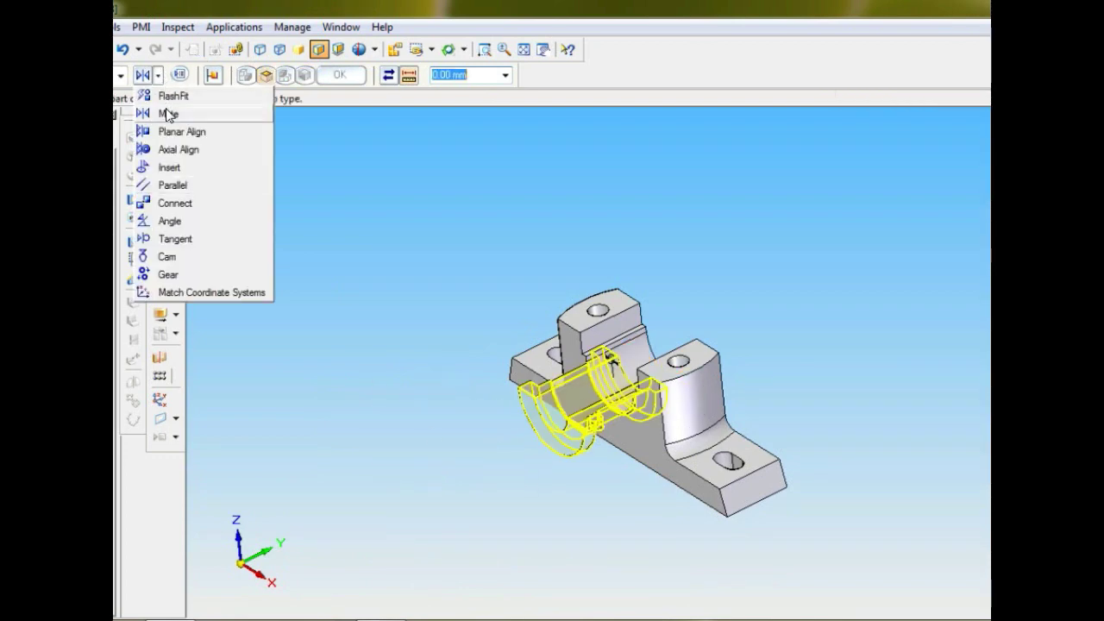
pyautogui.click(169, 114)
pyautogui.moveTo(835, 343); pyautogui.dragTo(598, 437, button='middle')
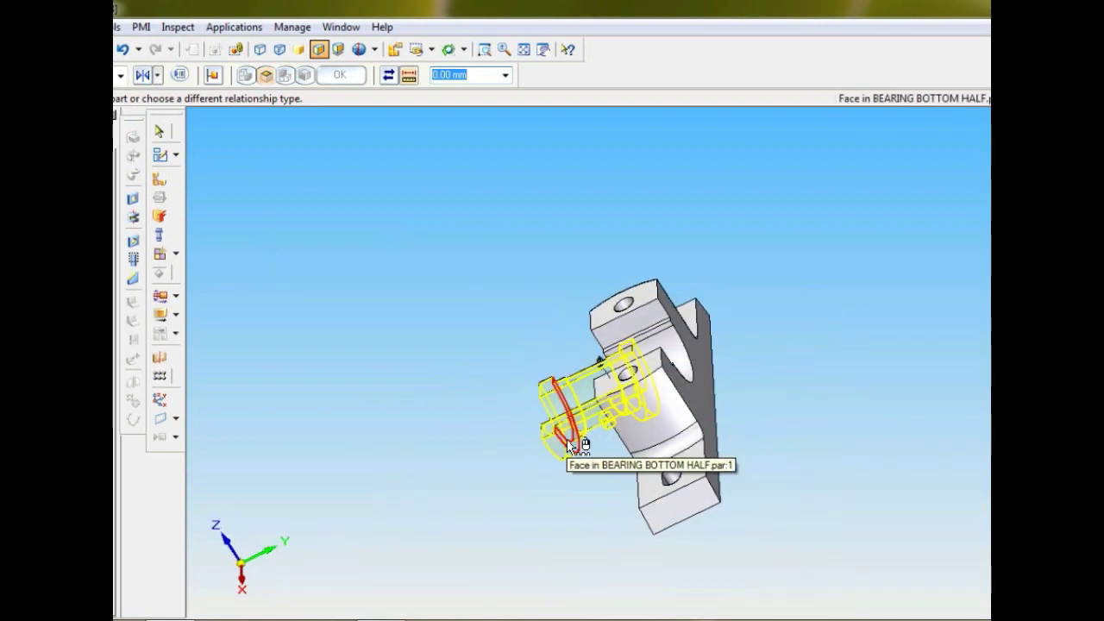
pyautogui.click(569, 444)
pyautogui.moveTo(740, 431); pyautogui.dragTo(867, 406, button='middle')
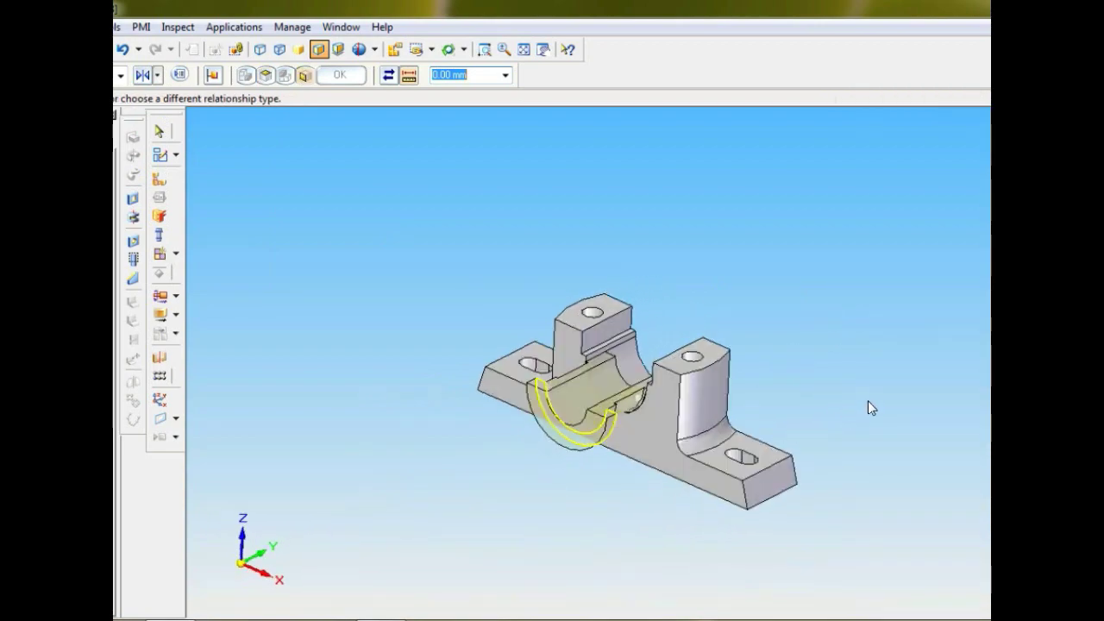
pyautogui.click(658, 432)
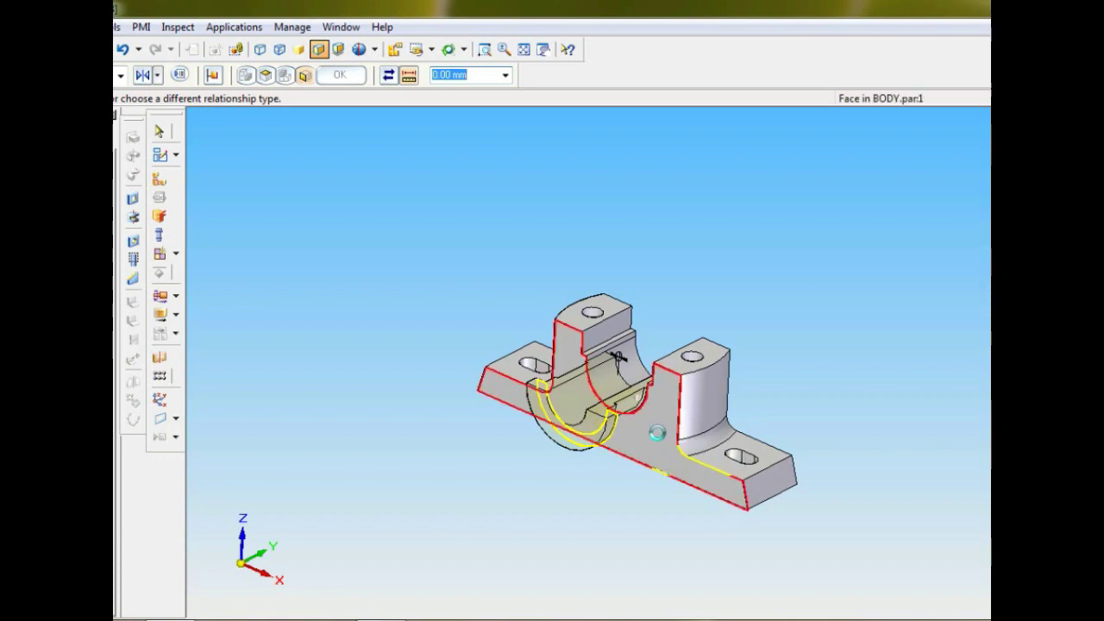
pyautogui.click(431, 49)
pyautogui.click(419, 116)
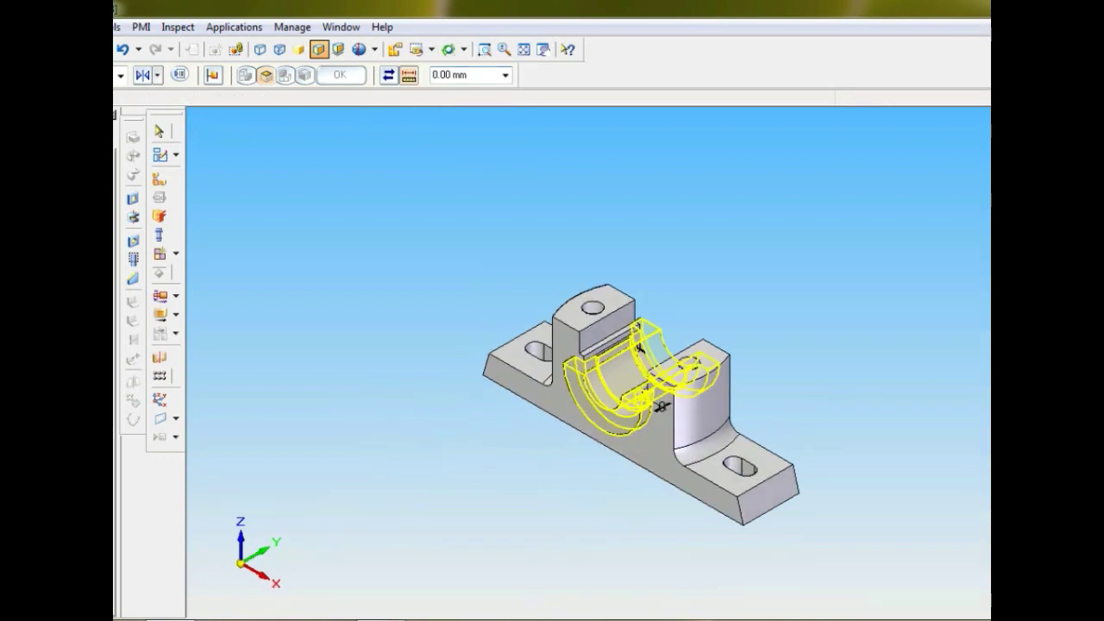
# - Place BEARING TOP HALF beside the body and apply an Insert relationship matching its bore and parting face to those of BEARING BOTTOM HALF
pyautogui.moveTo(312, 298); pyautogui.dragTo(394, 354)
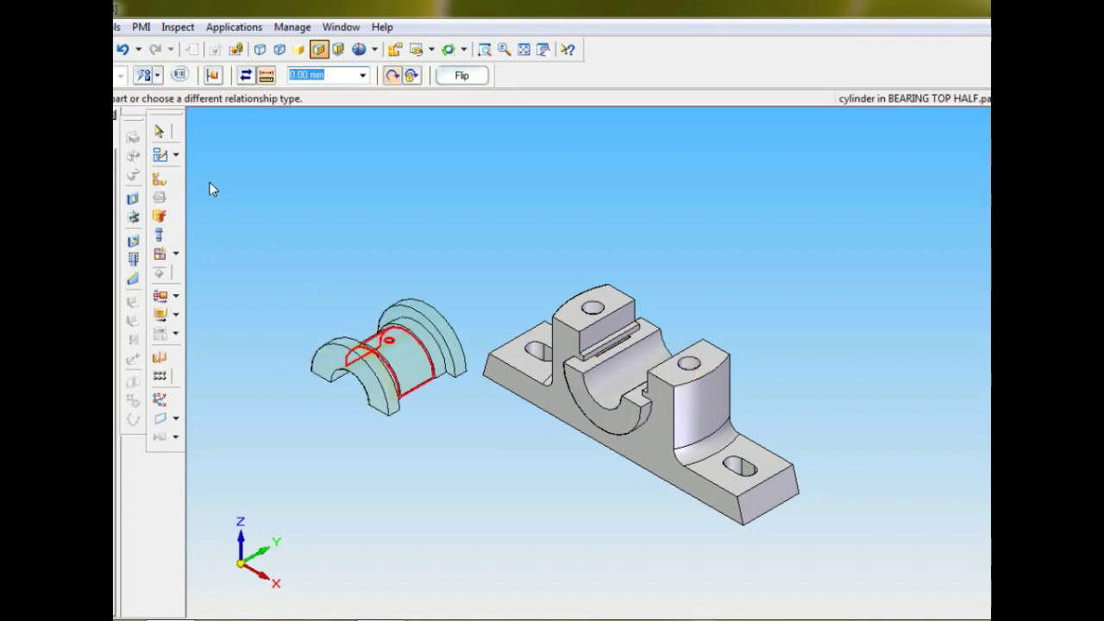
pyautogui.click(156, 75)
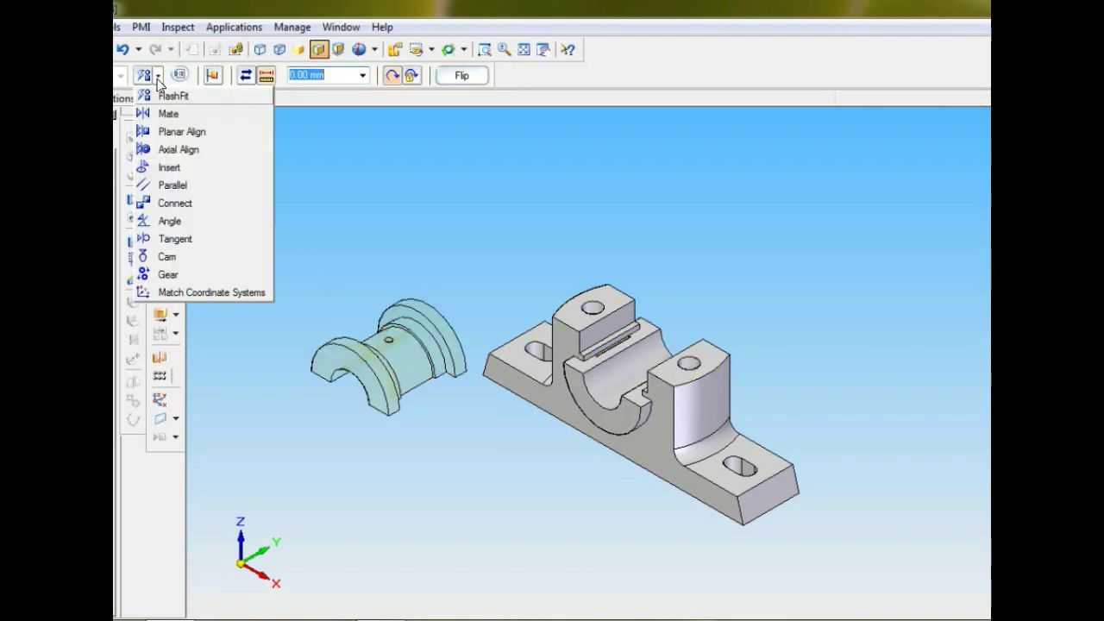
pyautogui.click(169, 169)
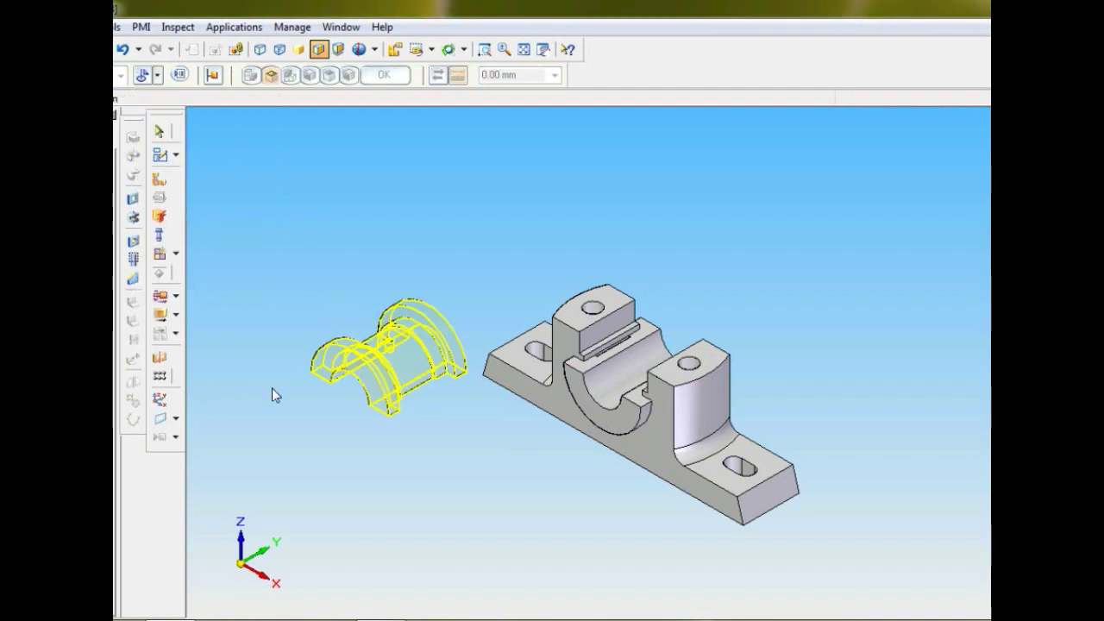
pyautogui.click(357, 381)
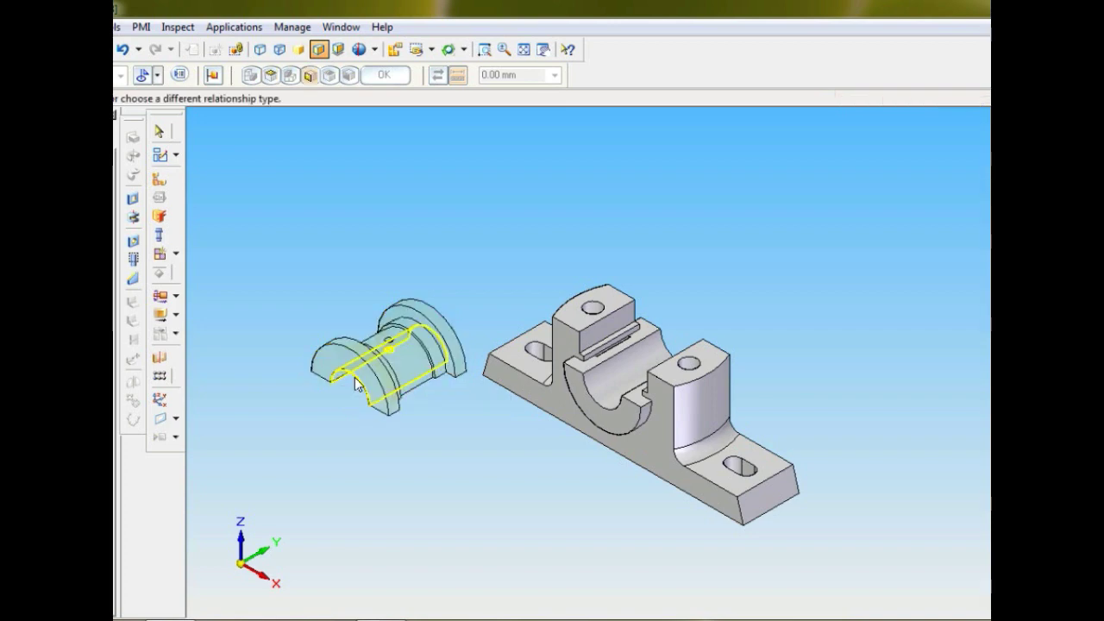
pyautogui.click(606, 386)
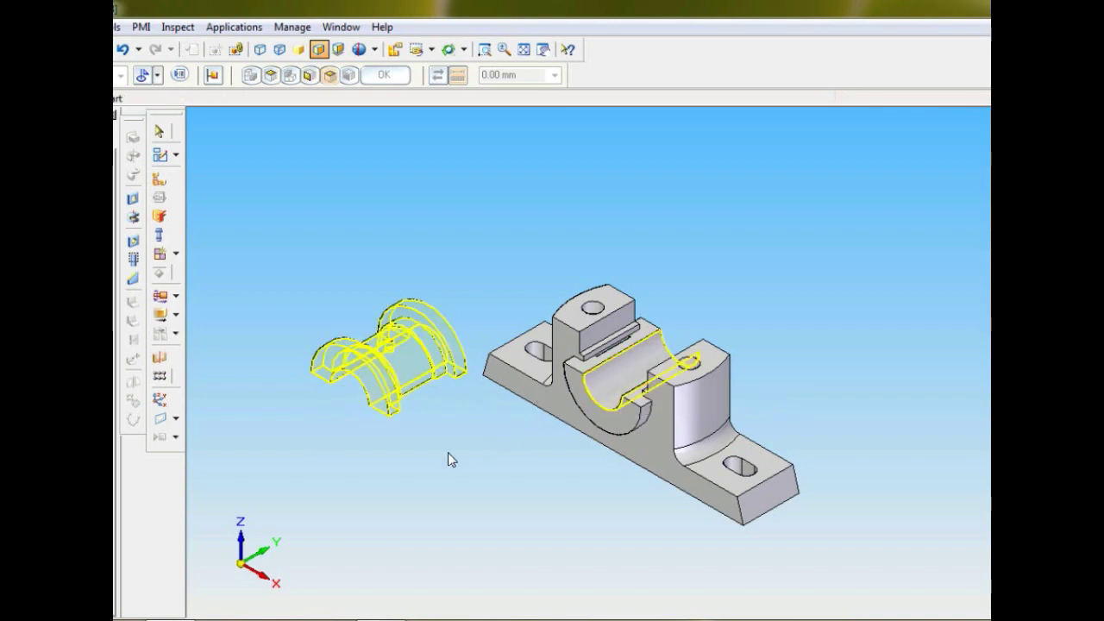
pyautogui.moveTo(426, 476); pyautogui.dragTo(472, 345, button='middle')
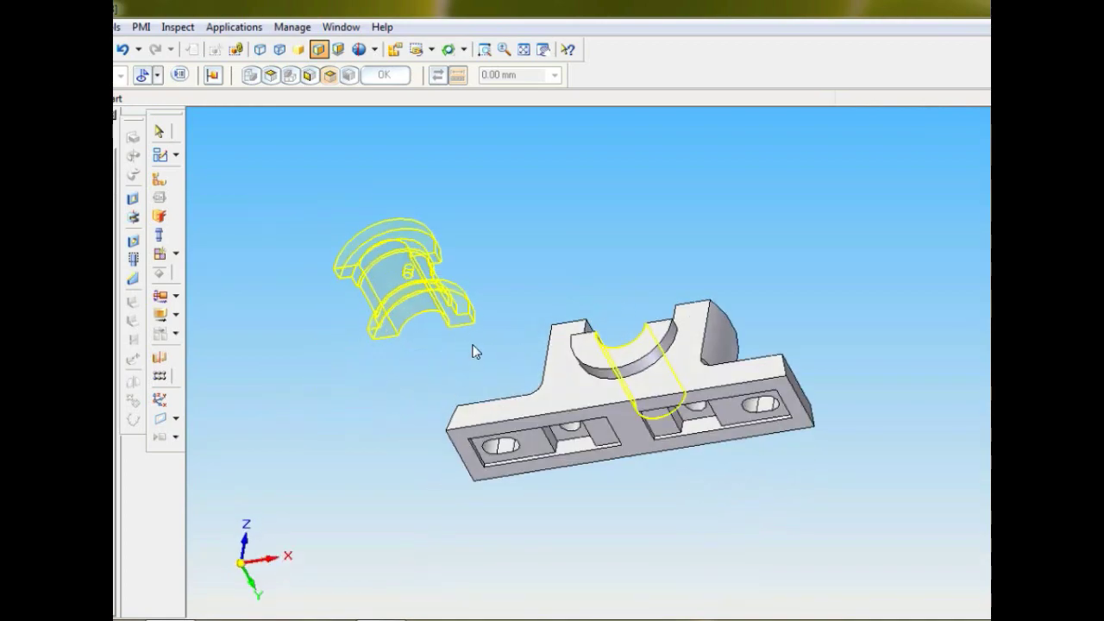
pyautogui.click(423, 270)
pyautogui.moveTo(561, 169); pyautogui.dragTo(643, 398, button='middle')
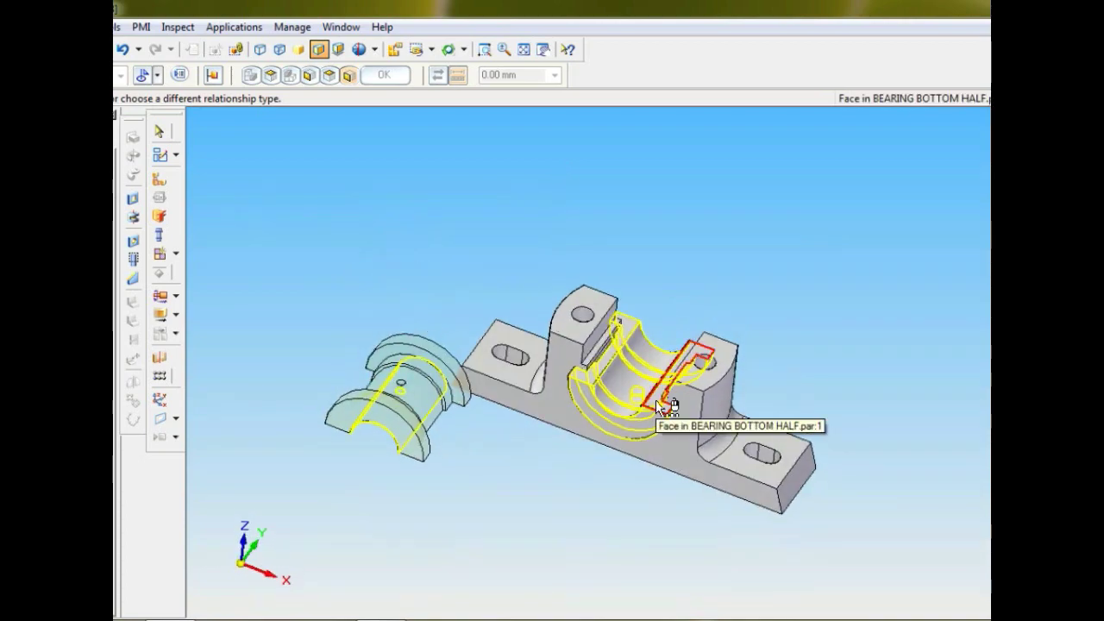
pyautogui.click(657, 402)
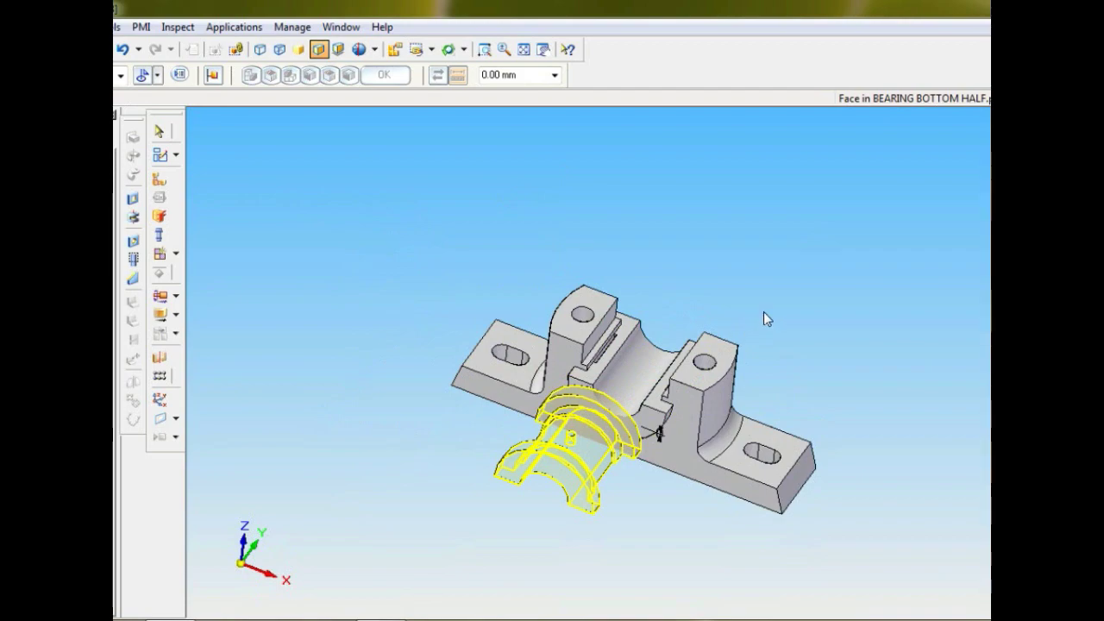
pyautogui.click(431, 49)
pyautogui.click(438, 117)
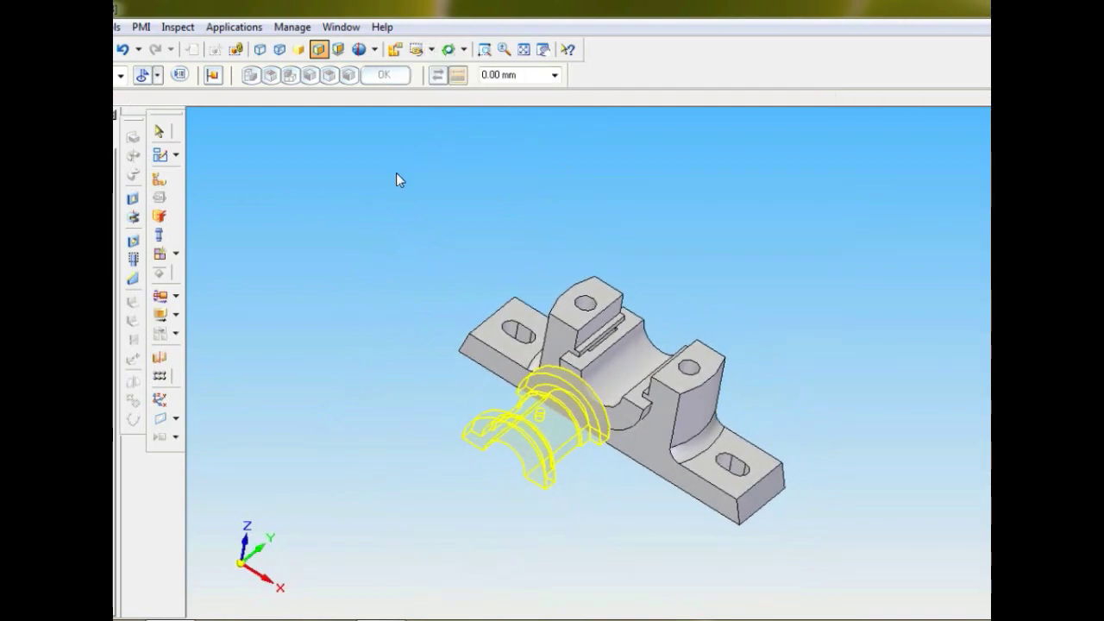
# - Apply a Parallel relationship with 0.00 mm offset between the front parting-face edges of the top and bottom bearing halves
pyautogui.click(159, 75)
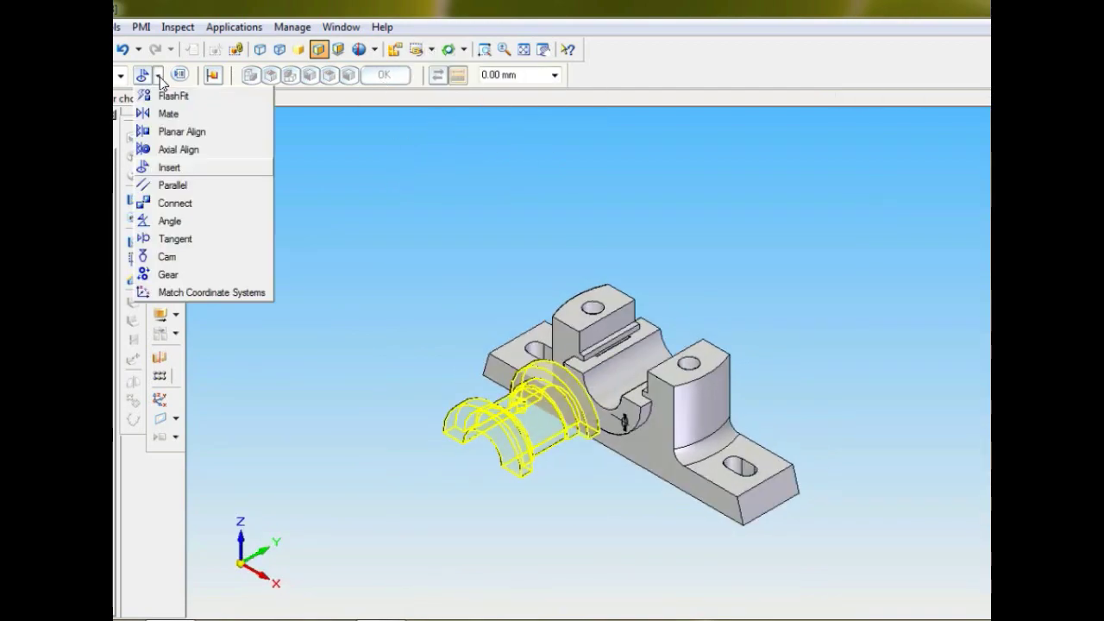
pyautogui.click(177, 186)
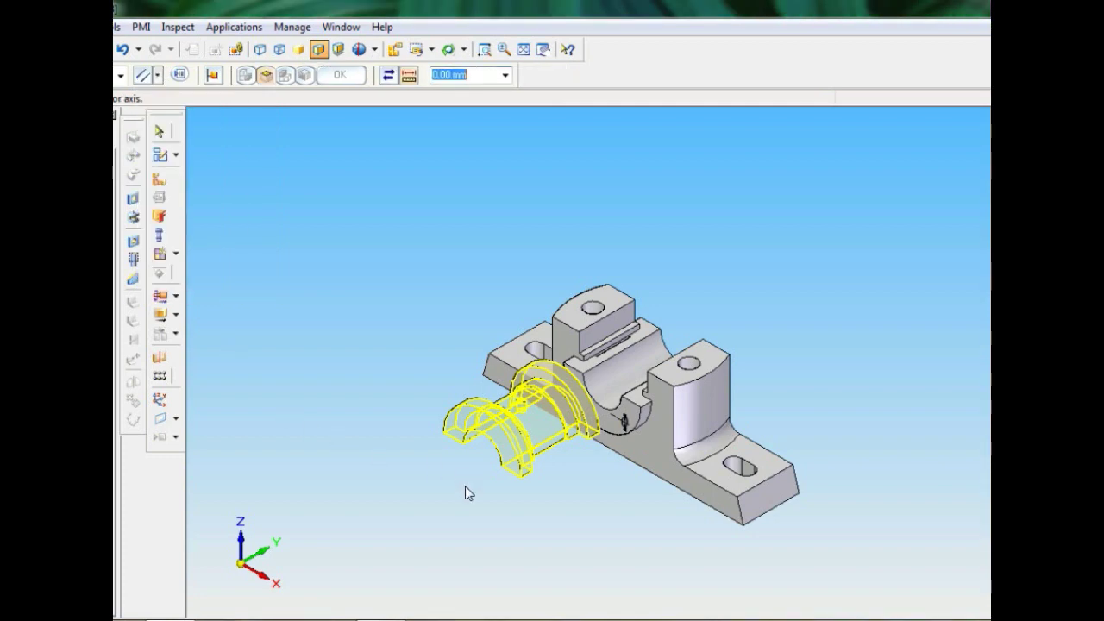
pyautogui.click(510, 471)
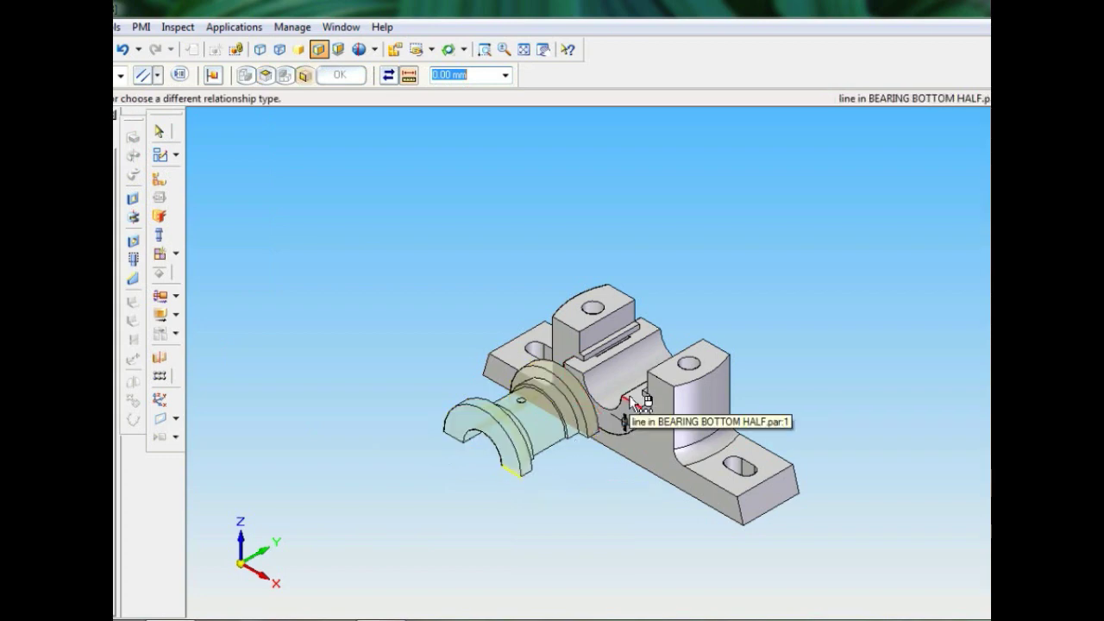
pyautogui.click(634, 401)
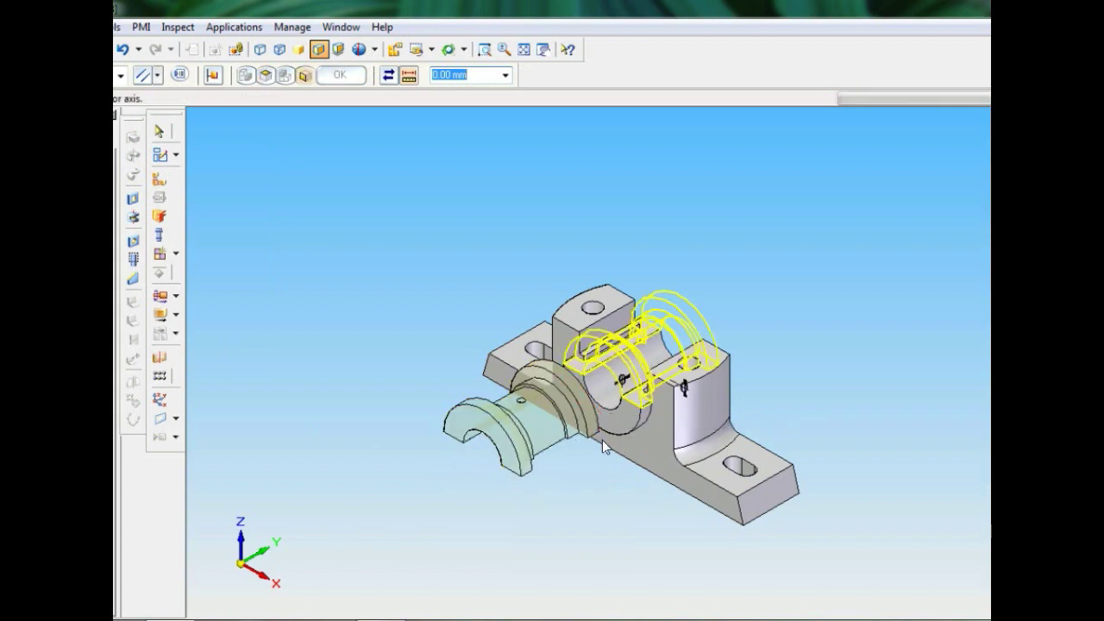
pyautogui.click(524, 49)
pyautogui.moveTo(905, 328)
pyautogui.mouseDown(button='middle')
pyautogui.moveTo(980, 301)
pyautogui.moveTo(915, 310)
pyautogui.mouseUp(button='middle')
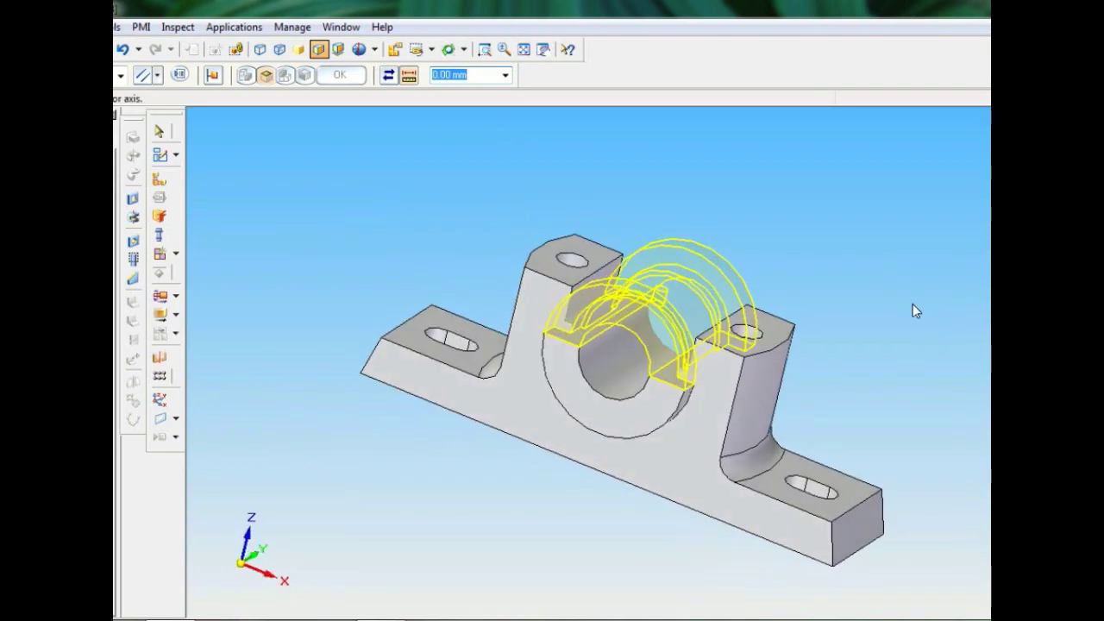
pyautogui.click(430, 49)
pyautogui.click(426, 116)
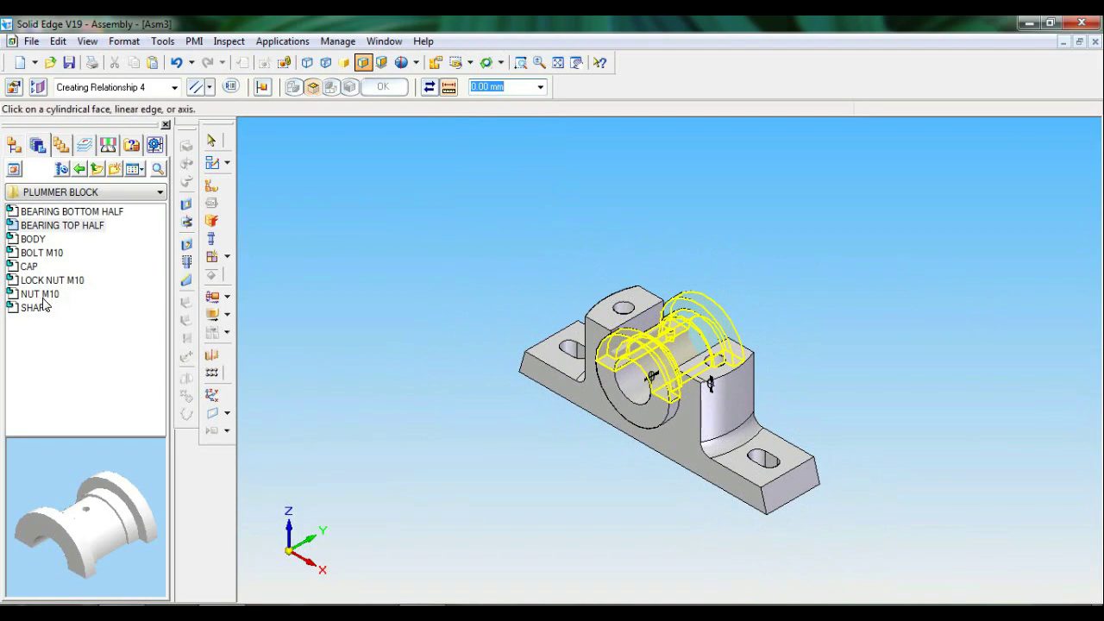
# - Place the CAP part in the assembly, above and beside the body, and fit all parts in view
pyautogui.click(28, 267)
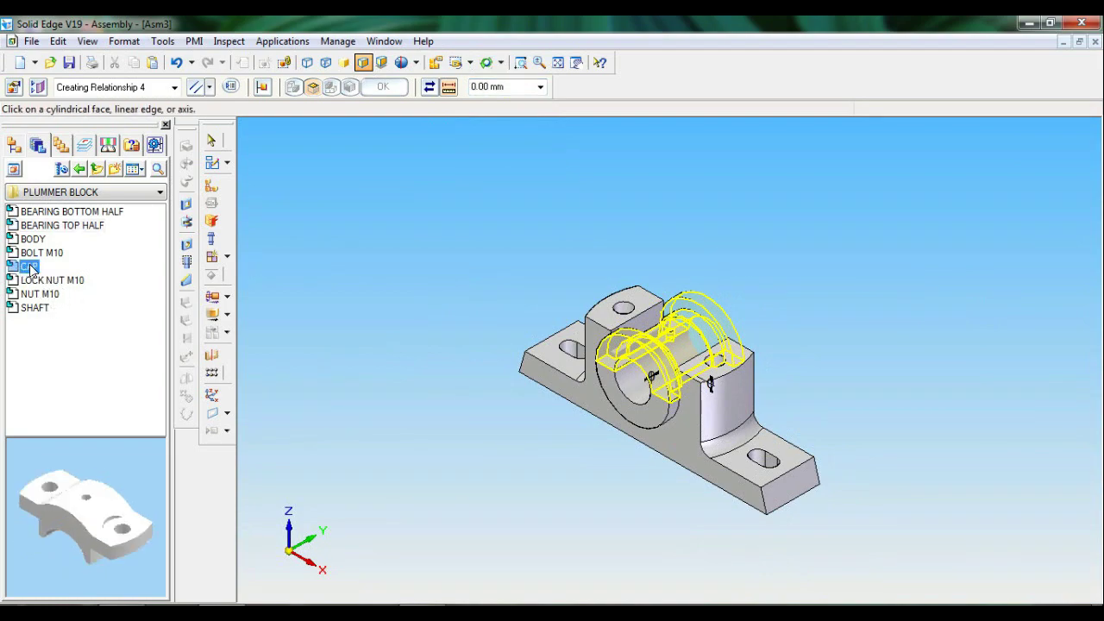
pyautogui.moveTo(28, 267); pyautogui.dragTo(454, 246)
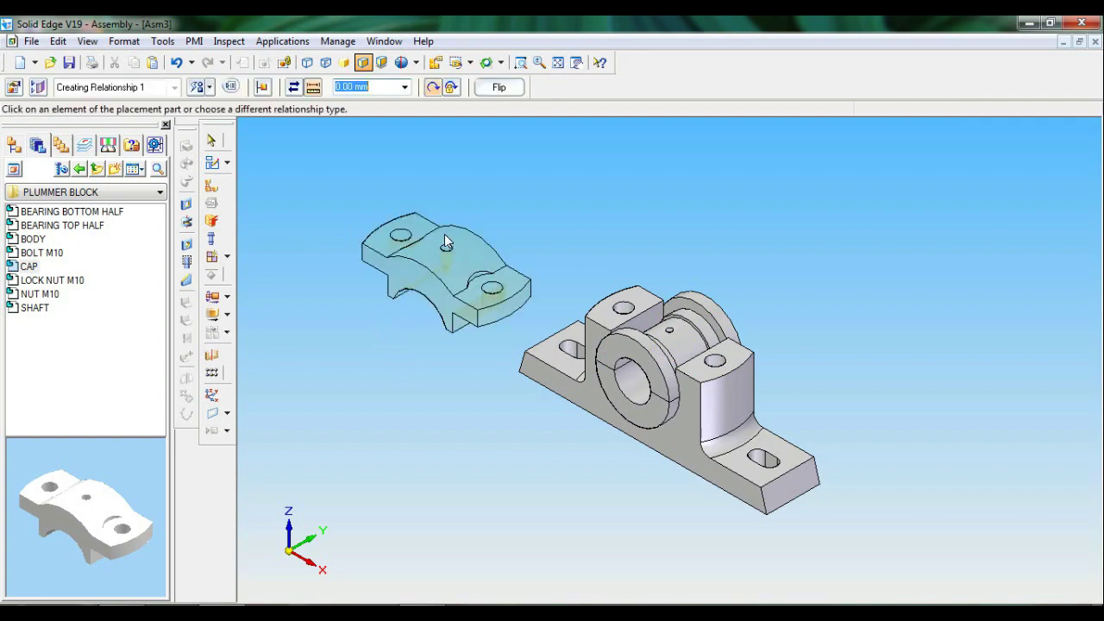
pyautogui.click(558, 63)
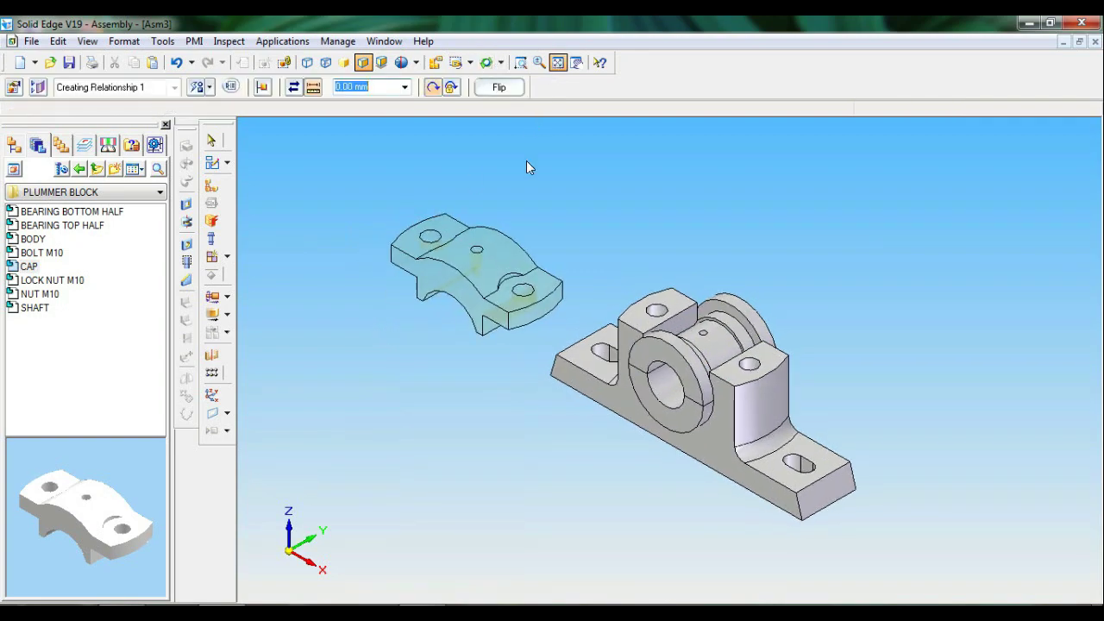
# - Apply a Parallel relationship with 0.00 mm offset between the cap's inner curved face and the top bearing half's outer cylindrical face
pyautogui.click(210, 90)
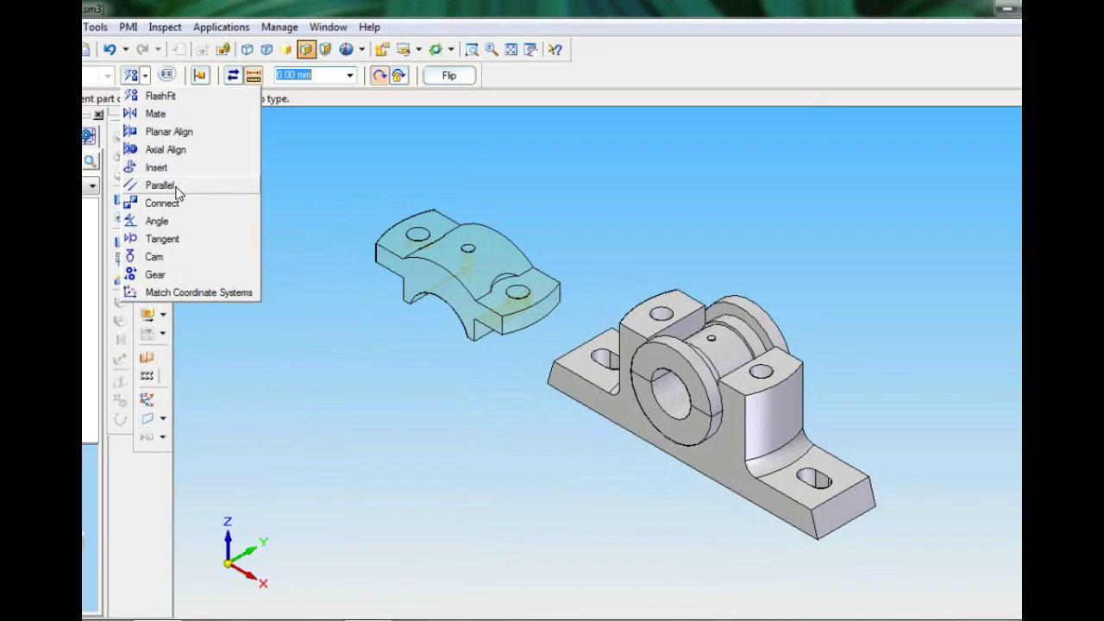
pyautogui.click(161, 185)
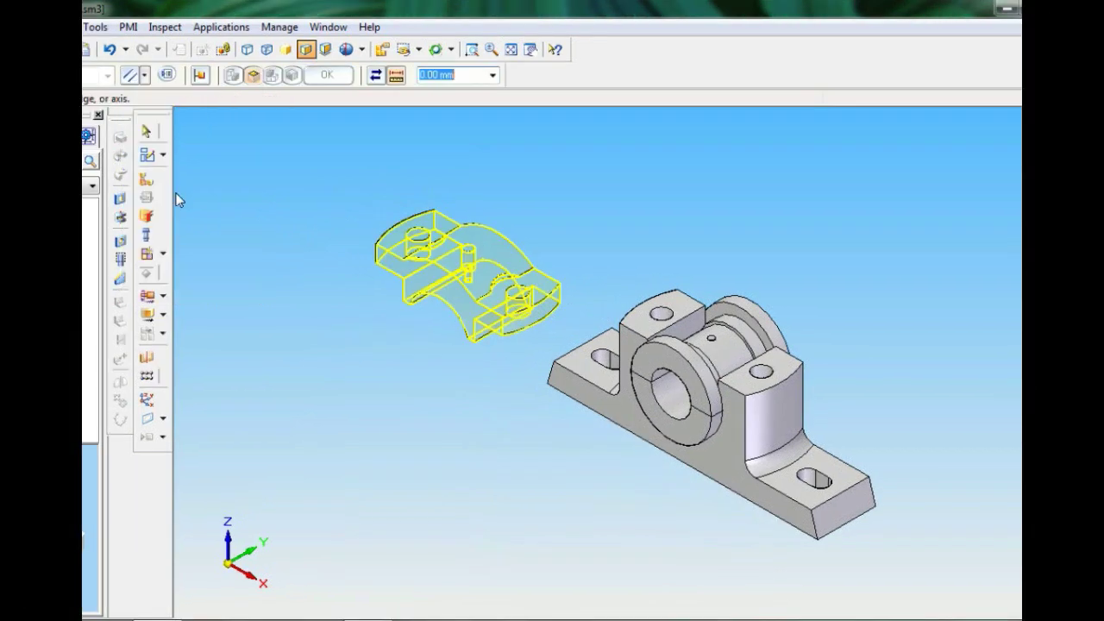
pyautogui.click(443, 301)
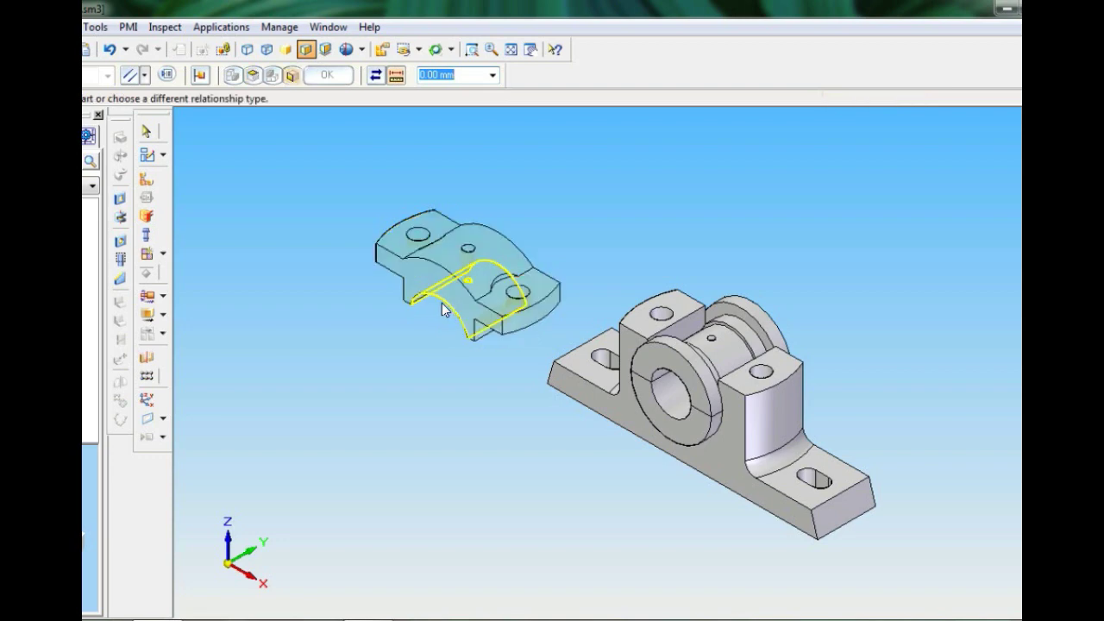
pyautogui.click(737, 332)
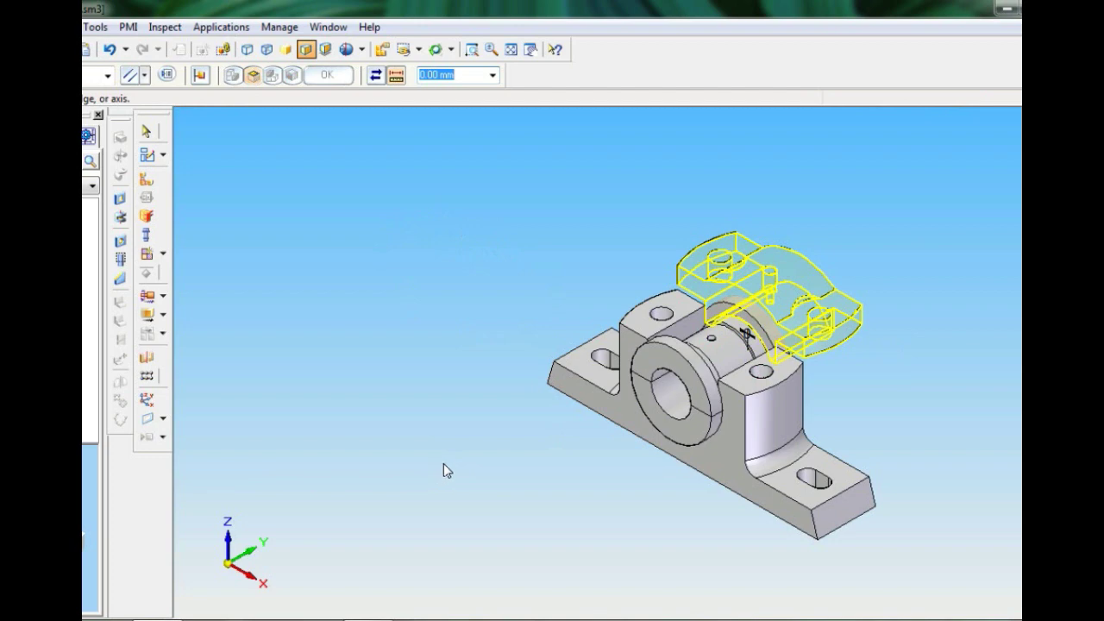
# - Axially align the cap's +X side bolt hole with the matching hole in the body, finish placing the cap and restore the isometric view
pyautogui.click(145, 75)
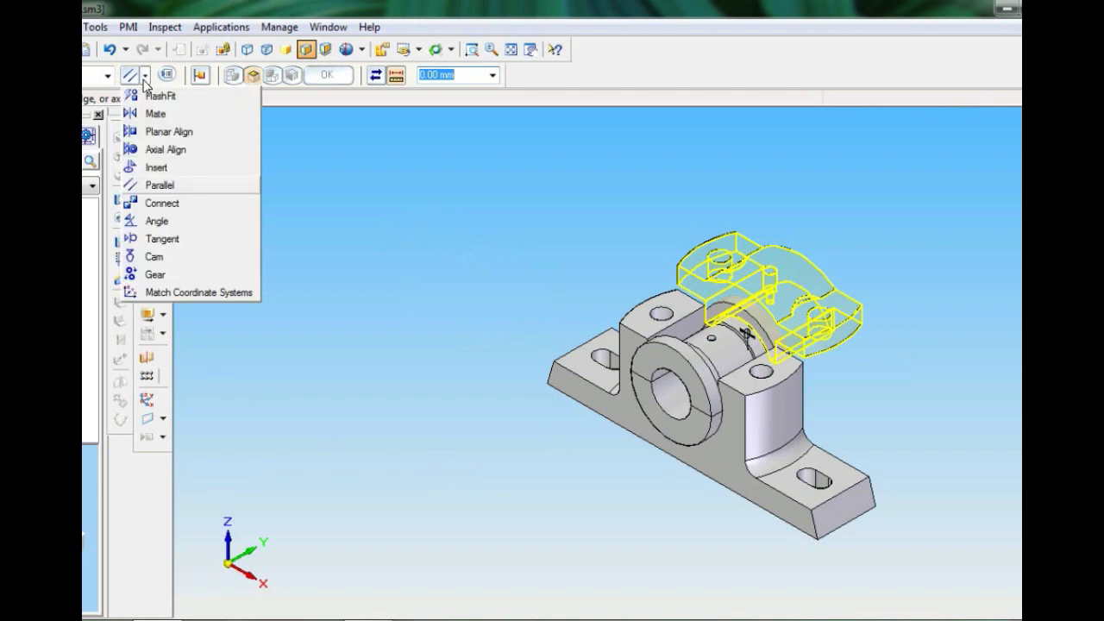
pyautogui.click(162, 150)
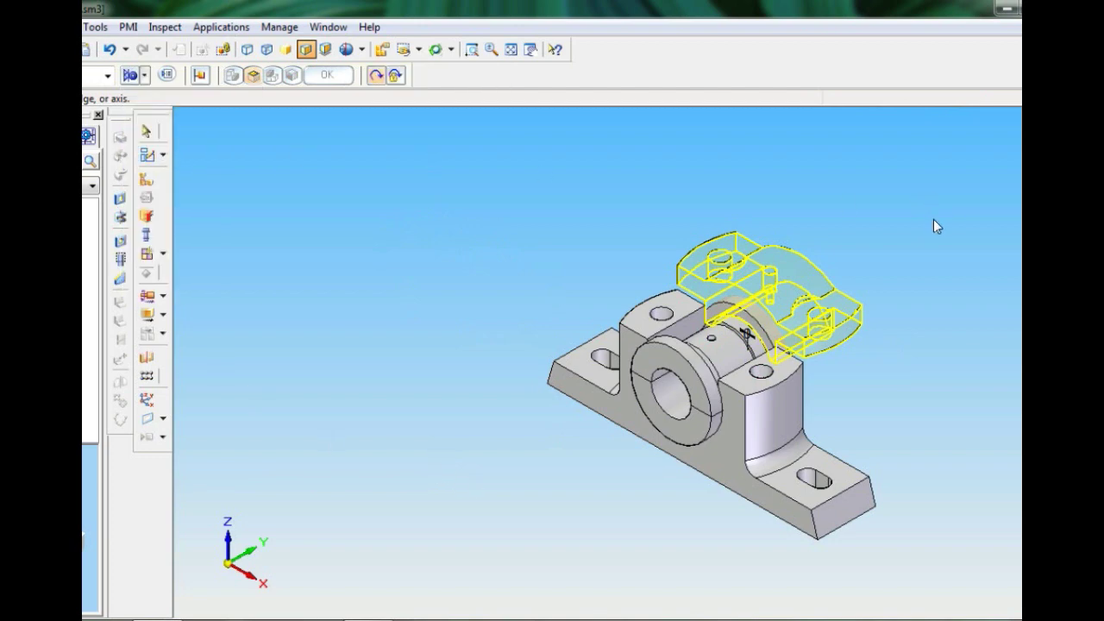
pyautogui.click(817, 318)
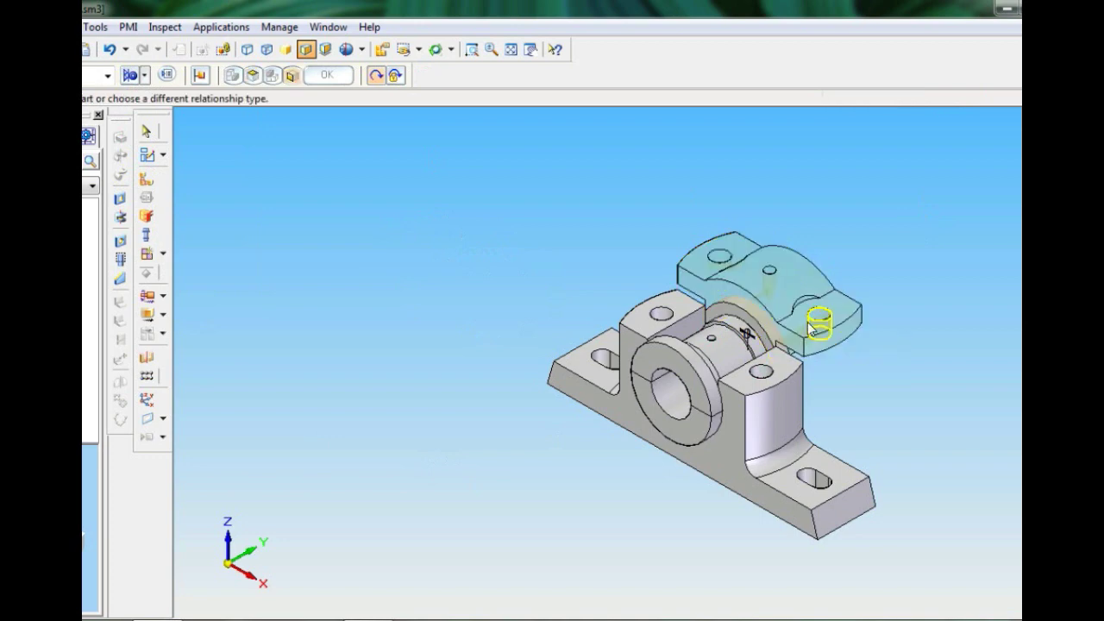
pyautogui.click(762, 377)
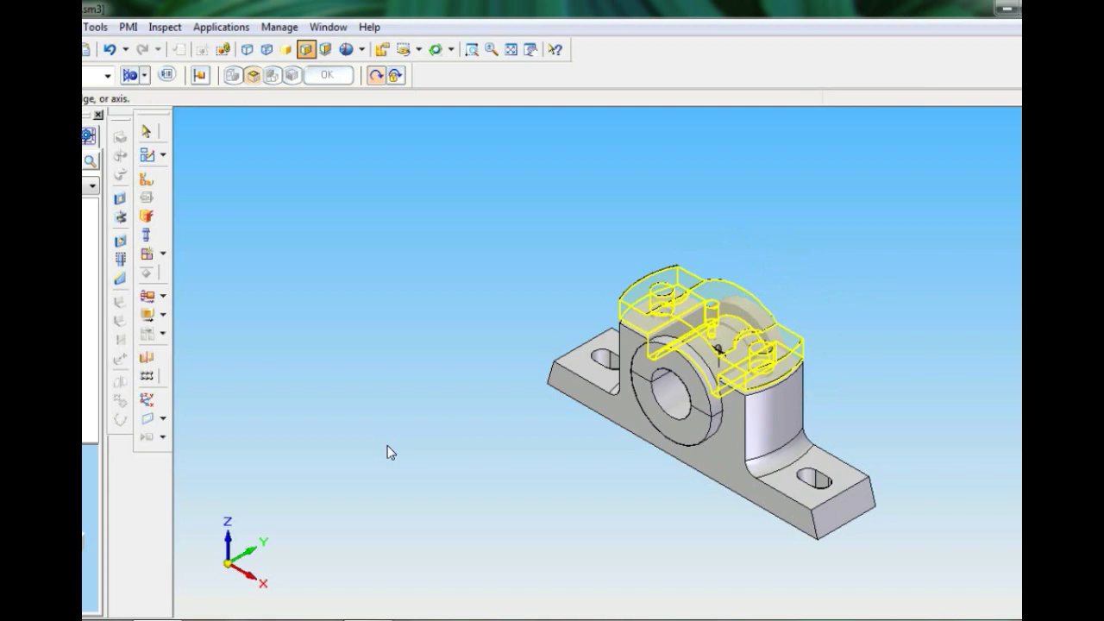
pyautogui.click(510, 49)
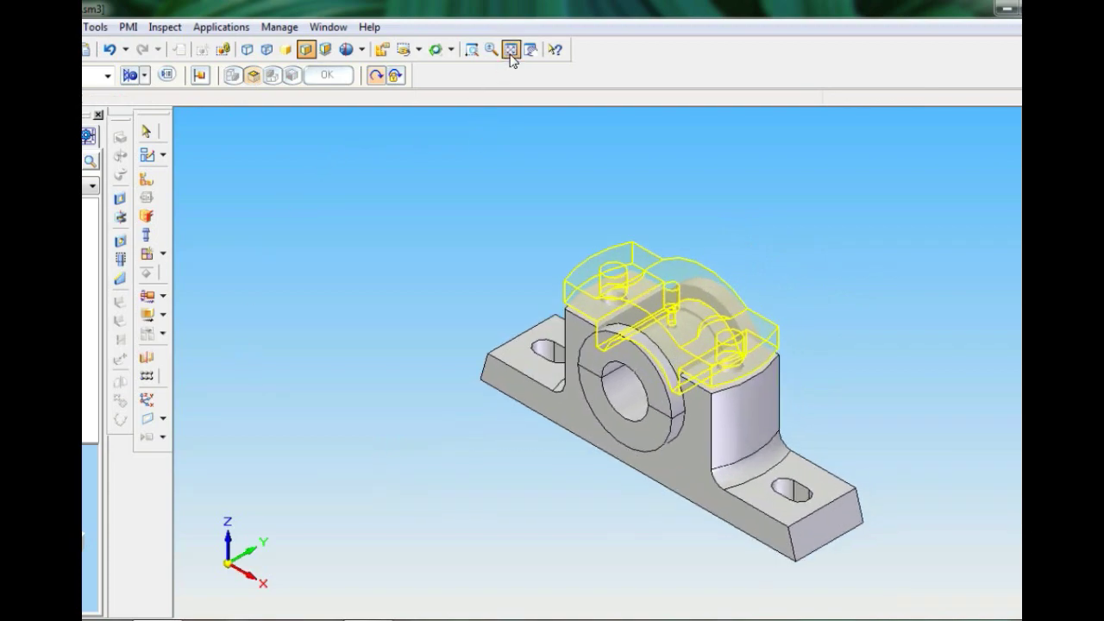
pyautogui.click(149, 131)
pyautogui.moveTo(892, 393); pyautogui.dragTo(891, 333, button='middle')
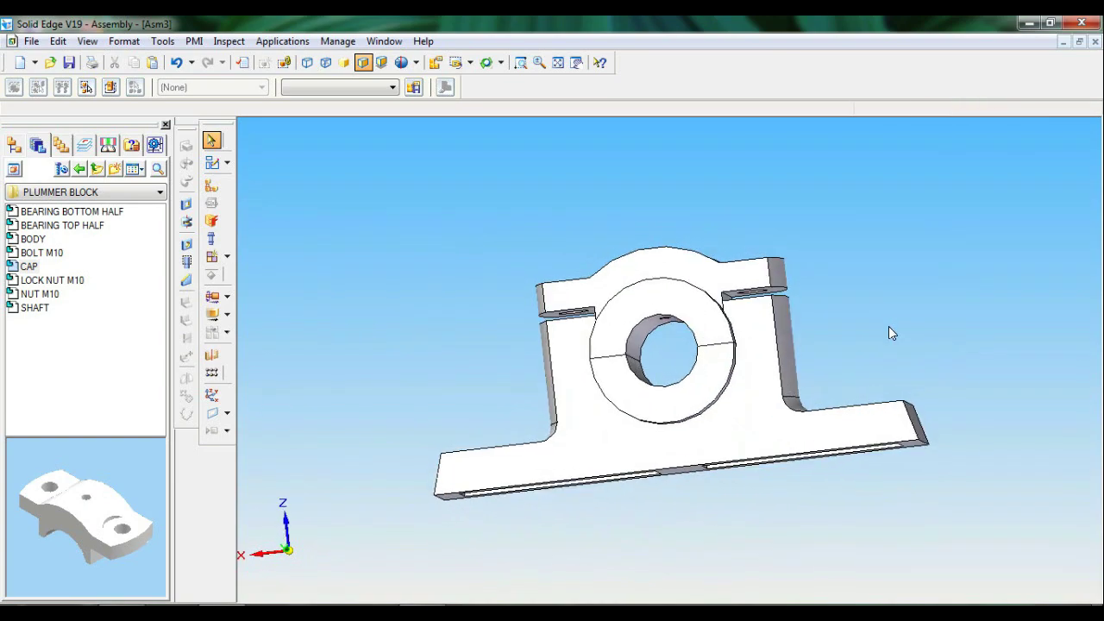
pyautogui.click(470, 63)
pyautogui.click(461, 126)
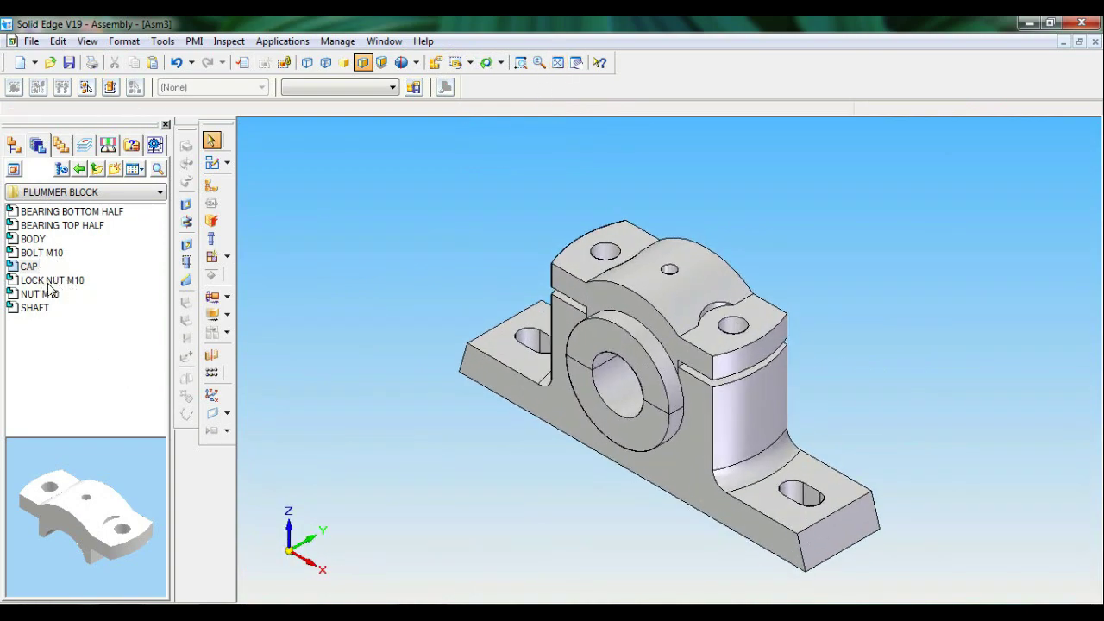
# - Place BOLT M10 and use an Insert relationship to align its shank with the +X side bolt hole in the body's underside
pyautogui.click(52, 254)
pyautogui.moveTo(42, 261); pyautogui.dragTo(632, 542)
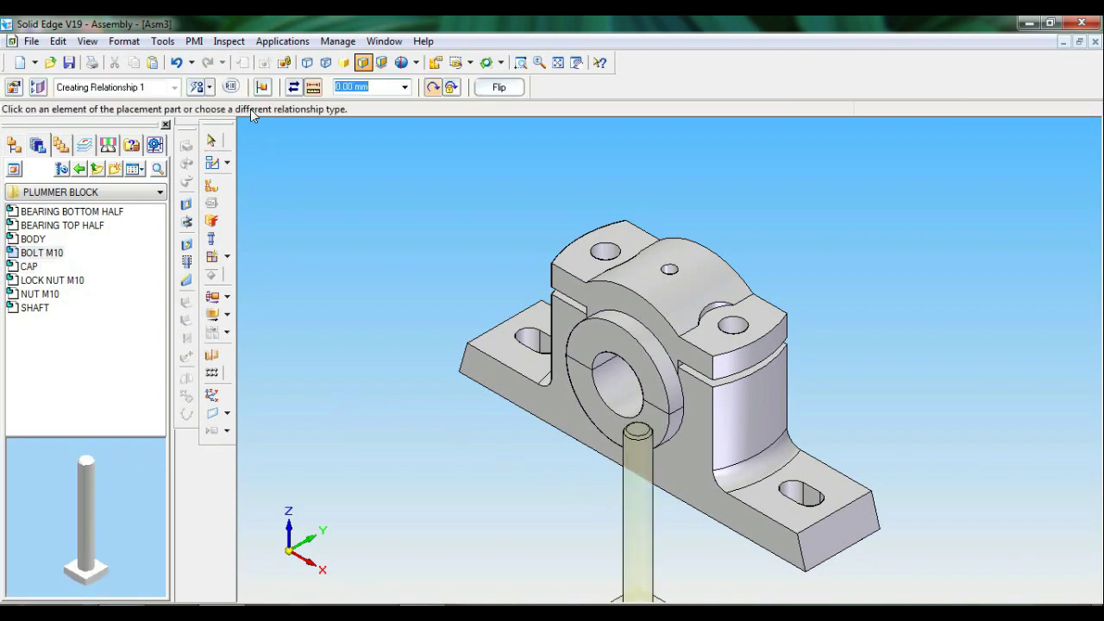
pyautogui.click(211, 88)
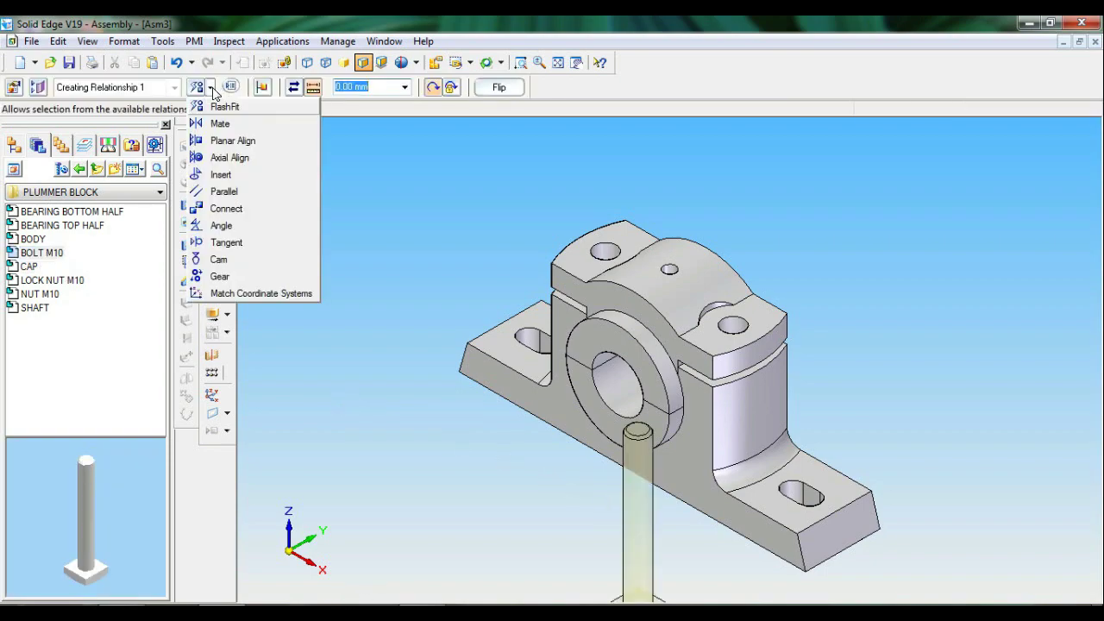
pyautogui.click(220, 176)
pyautogui.click(221, 176)
pyautogui.moveTo(898, 414); pyautogui.dragTo(603, 327, button='middle')
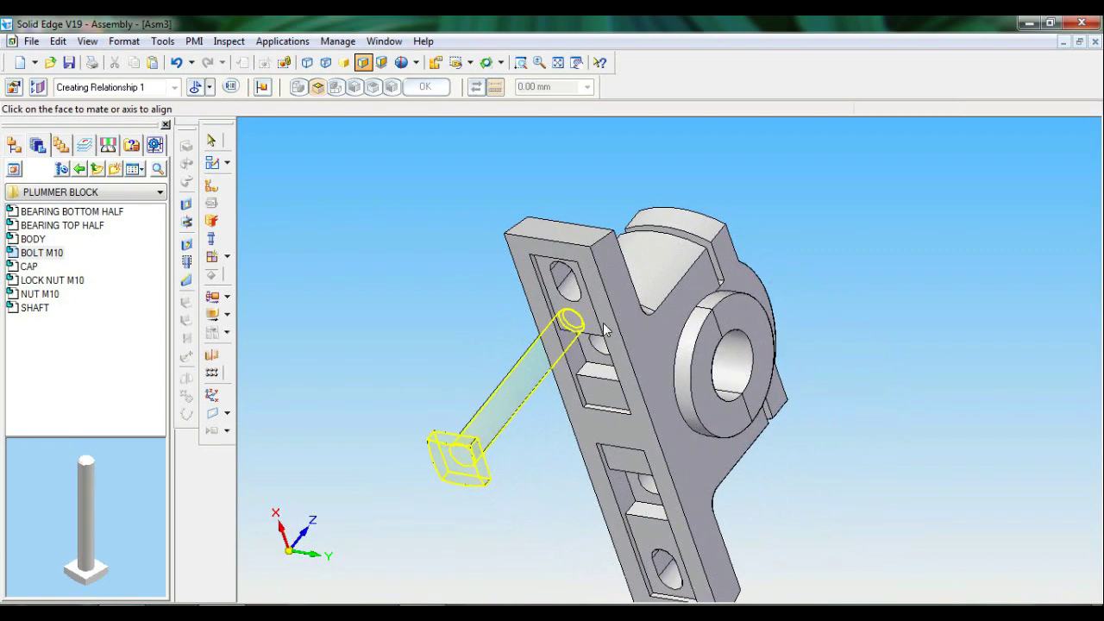
pyautogui.click(520, 387)
pyautogui.moveTo(862, 439); pyautogui.dragTo(930, 401, button='middle')
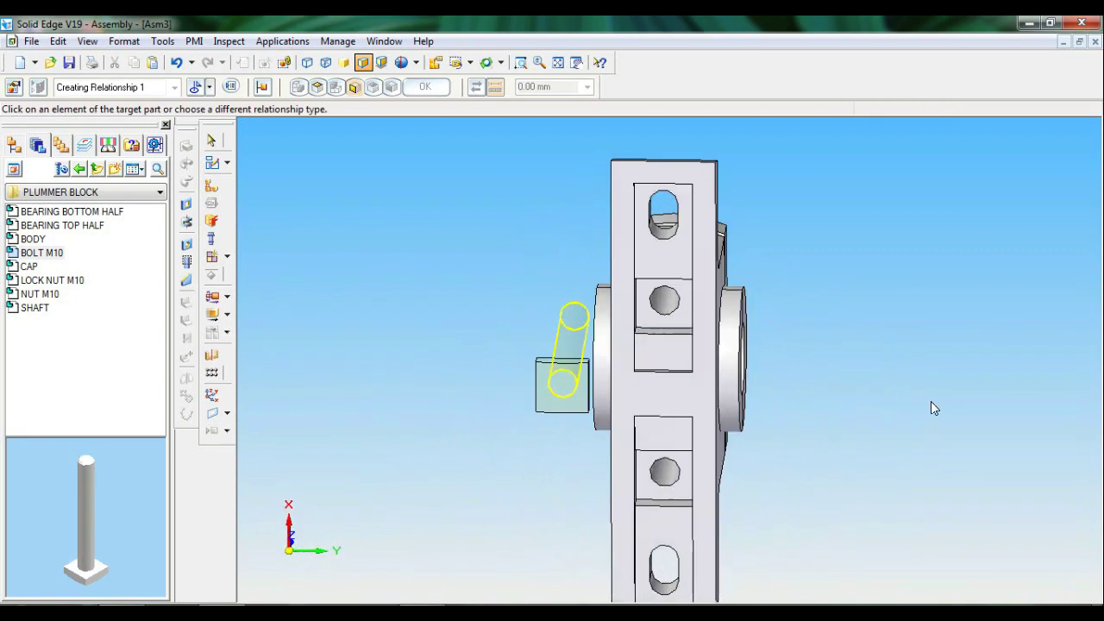
pyautogui.click(677, 309)
# - Complete the Insert by mating the bolt head's shank-side face to the +X underside recess face, and restore the fitted isometric view
pyautogui.moveTo(969, 326); pyautogui.dragTo(797, 422, button='middle')
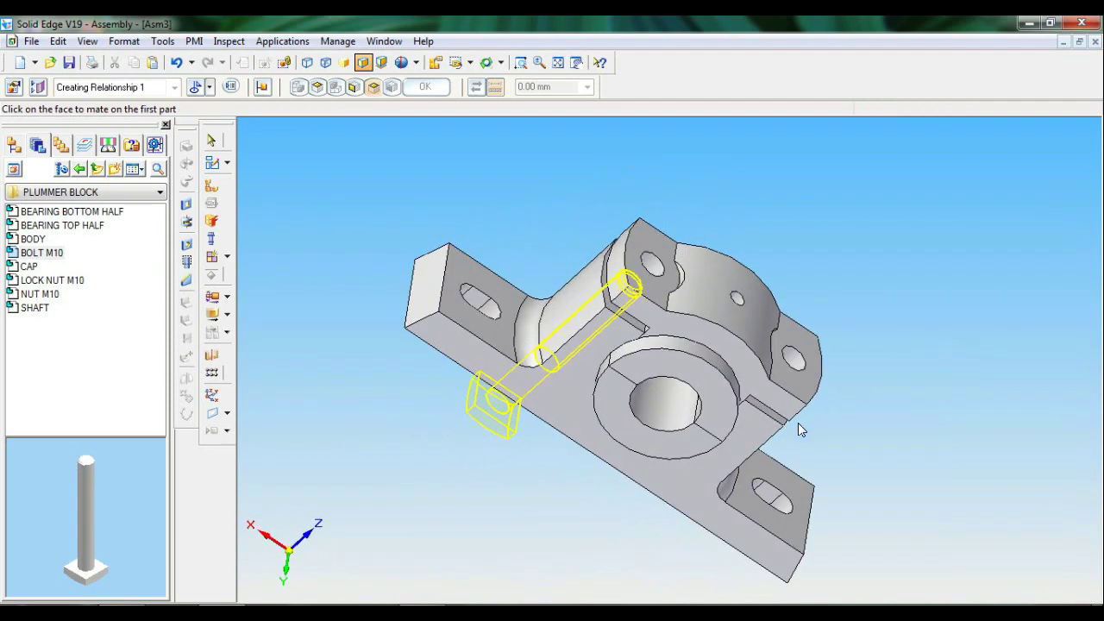
pyautogui.click(515, 420)
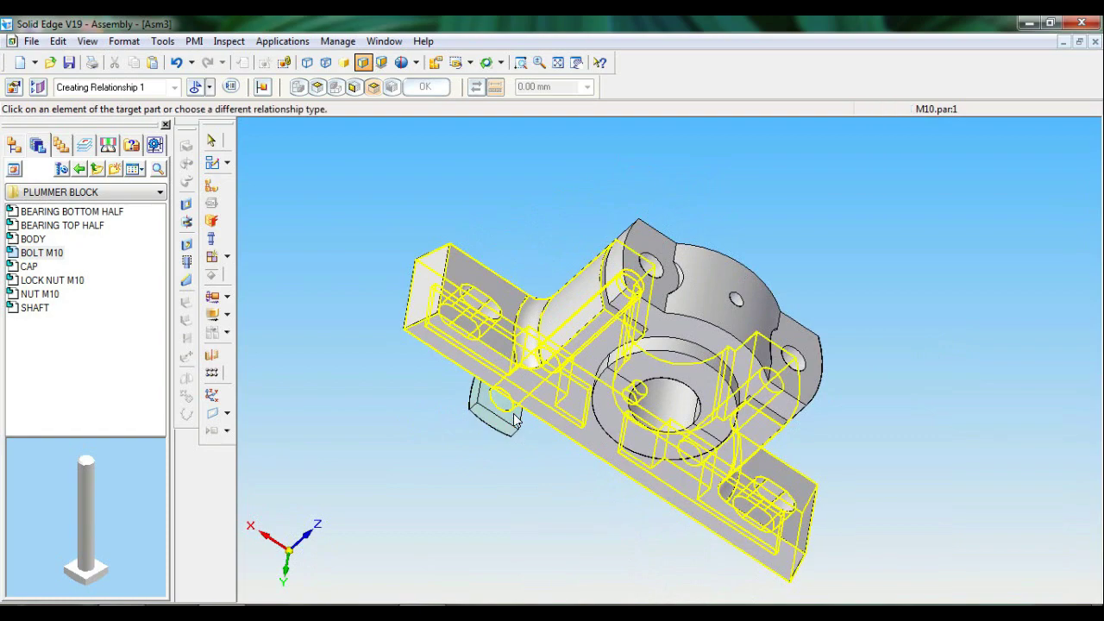
pyautogui.moveTo(449, 495); pyautogui.dragTo(614, 371, button='middle')
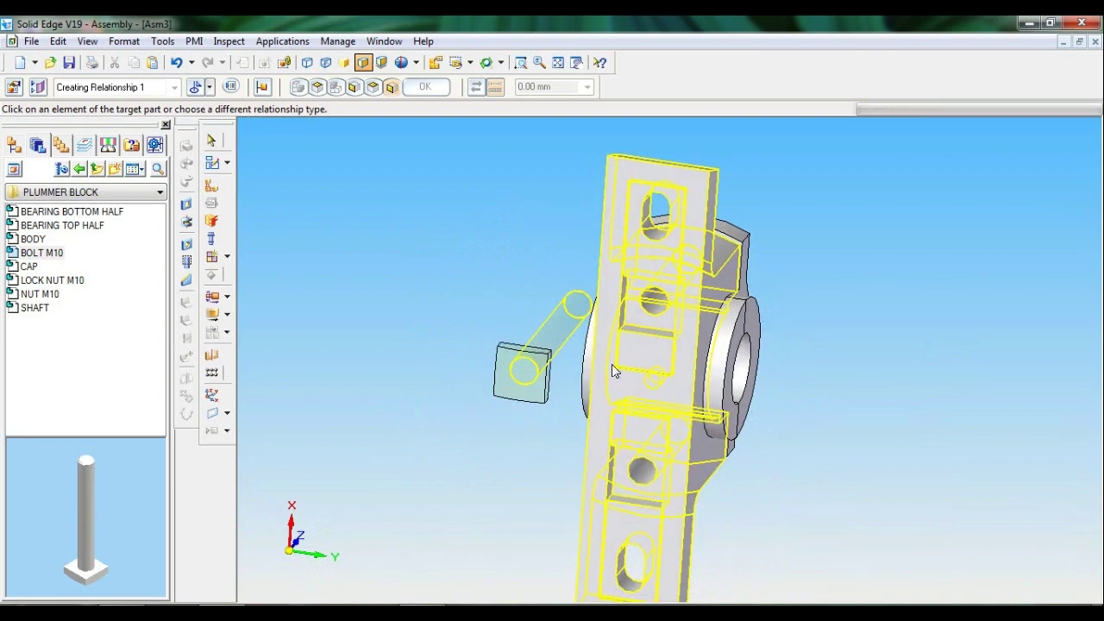
pyautogui.click(639, 318)
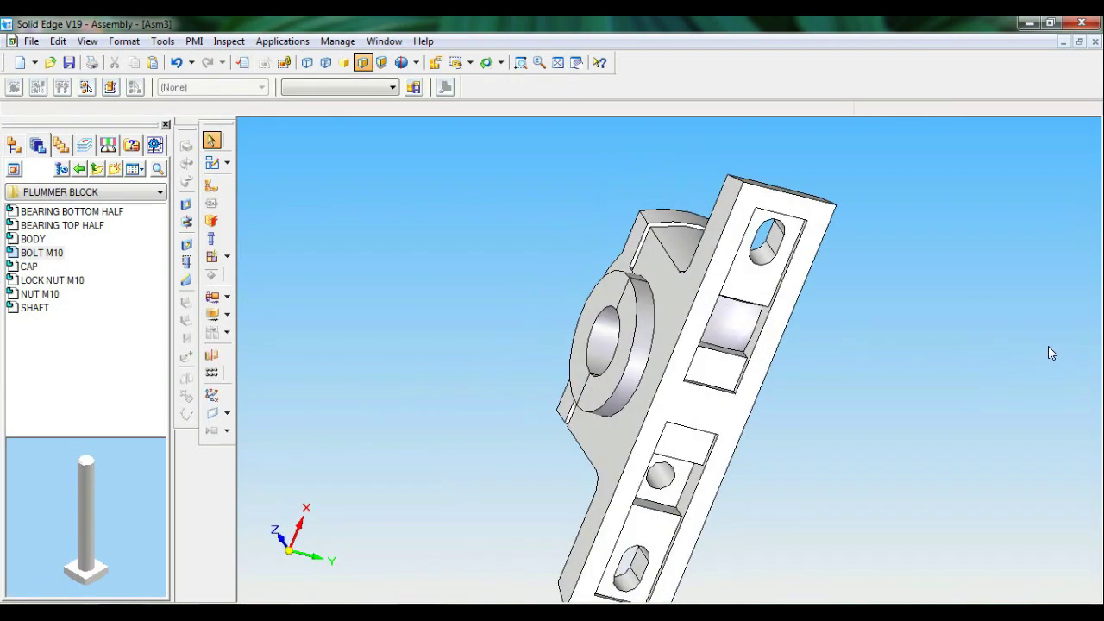
pyautogui.click(456, 62)
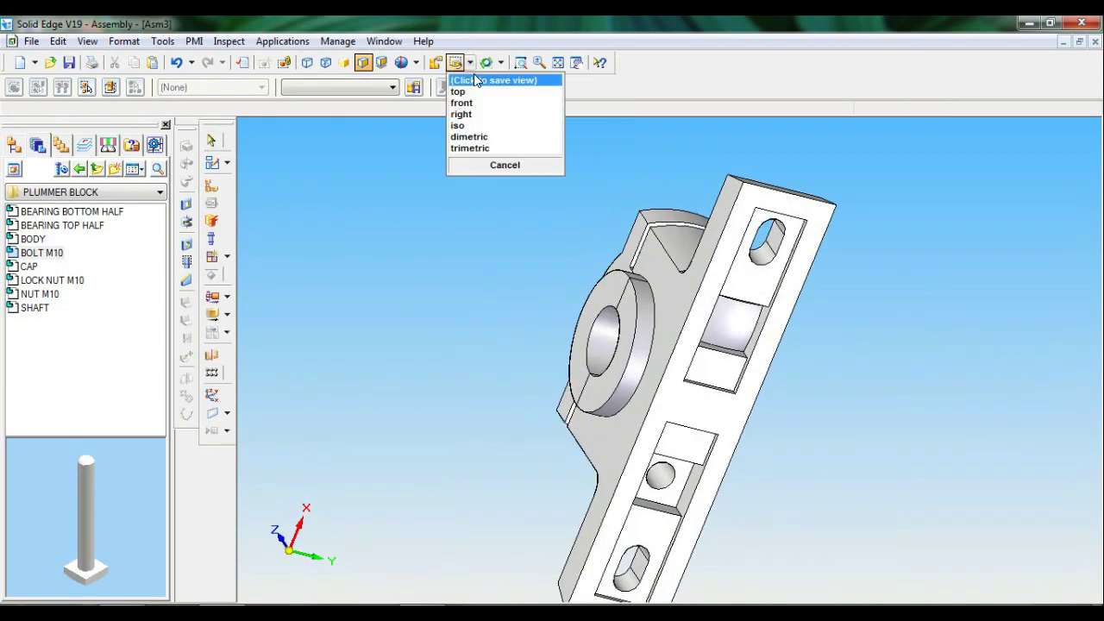
pyautogui.click(483, 126)
pyautogui.click(558, 62)
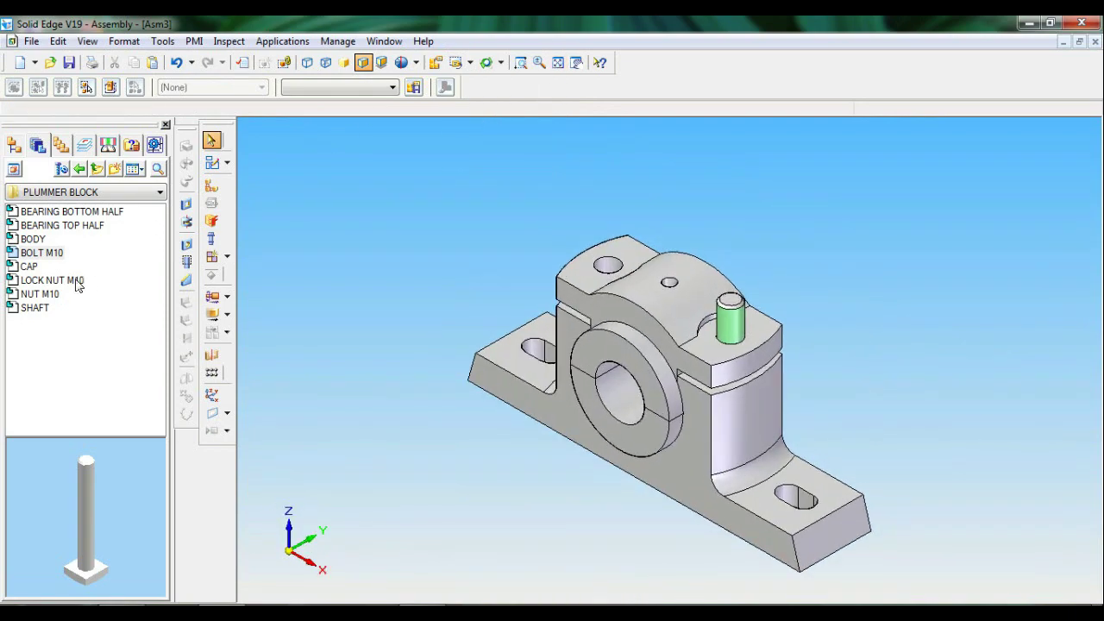
# - Place a second BOLT M10 and use an Insert relationship to align its shank with the body's remaining -X side bolt hole
pyautogui.click(47, 255)
pyautogui.moveTo(41, 252); pyautogui.dragTo(470, 431)
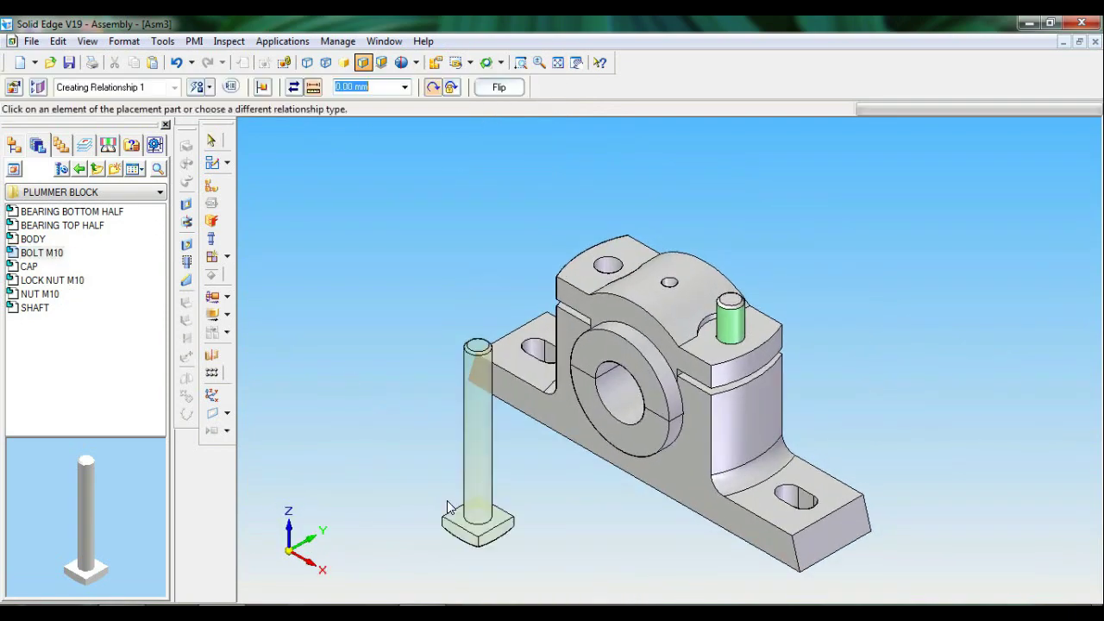
pyautogui.click(206, 86)
pyautogui.click(217, 171)
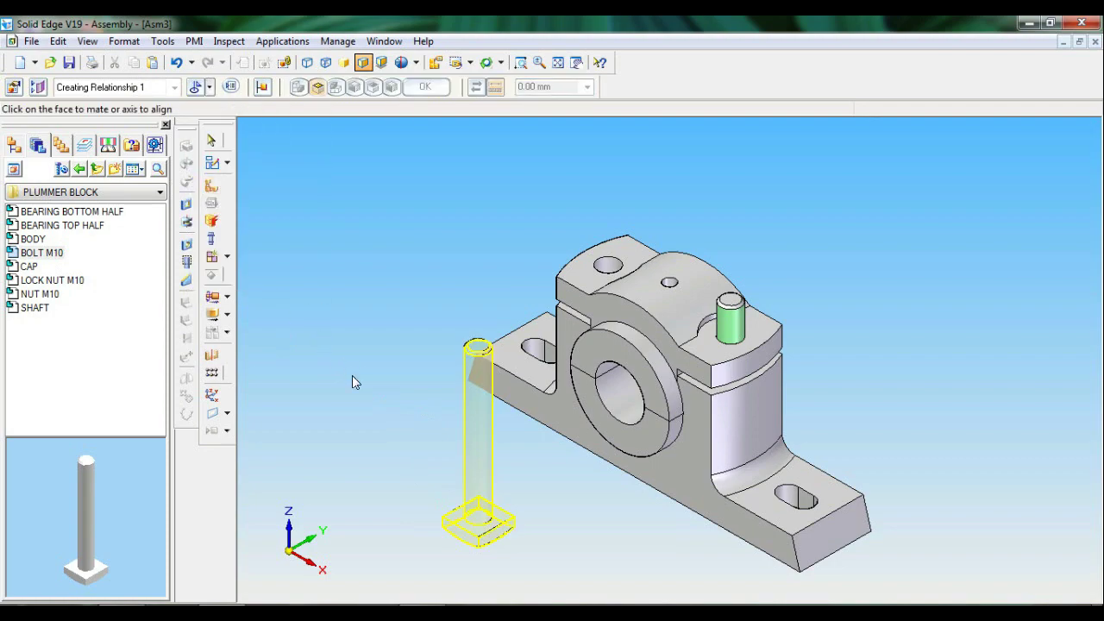
pyautogui.click(478, 442)
pyautogui.hotkey('ctrl', 'f')
pyautogui.moveTo(936, 330); pyautogui.dragTo(913, 222, button='middle')
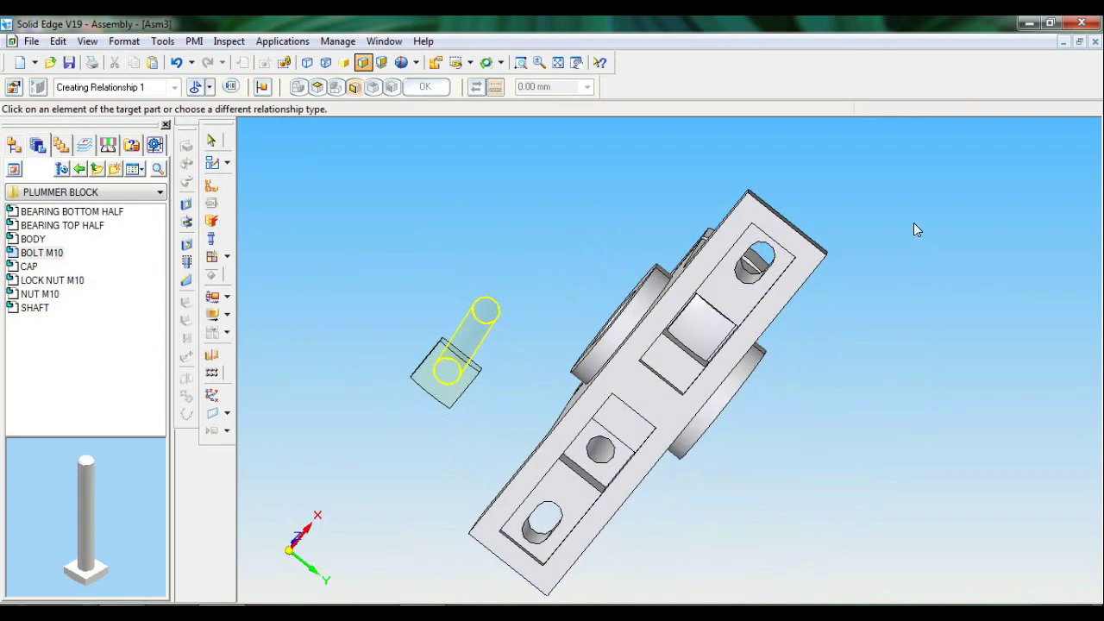
pyautogui.click(601, 459)
# - Mate the second bolt head's shank-side face to the -X underside recess face to complete the Insert, and restore the isometric view
pyautogui.moveTo(778, 492); pyautogui.dragTo(569, 557, button='middle')
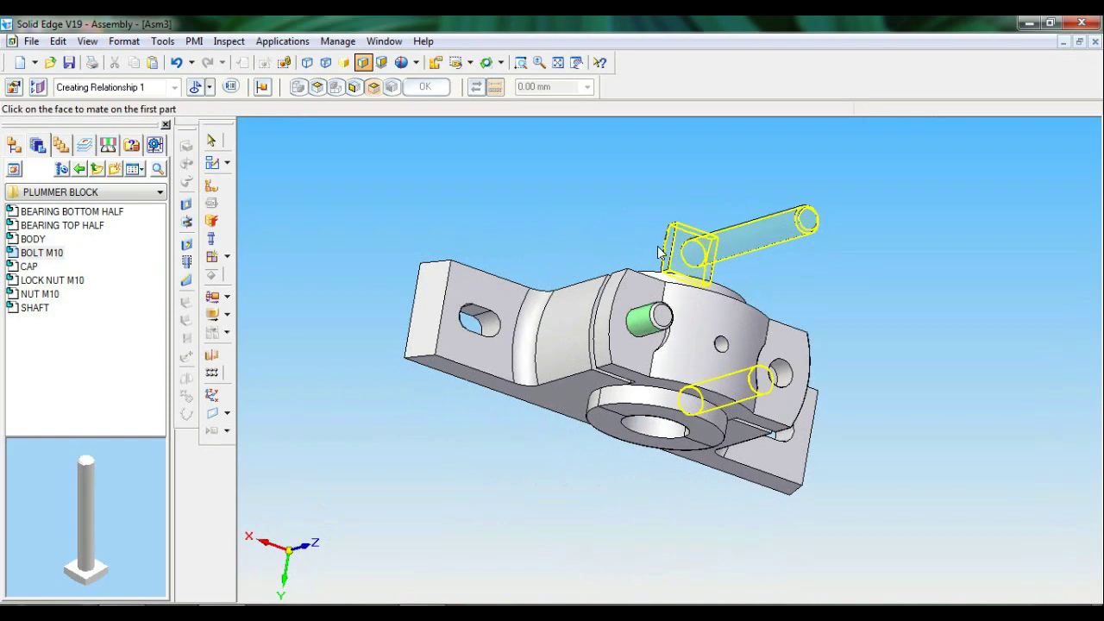
pyautogui.click(688, 237)
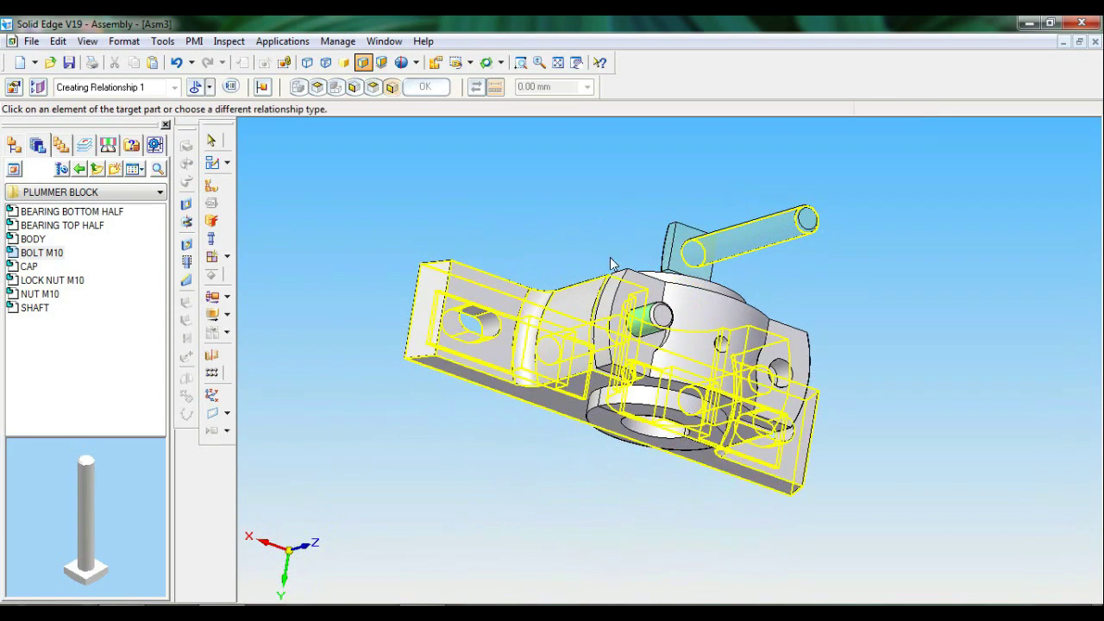
pyautogui.moveTo(450, 214); pyautogui.dragTo(702, 224, button='middle')
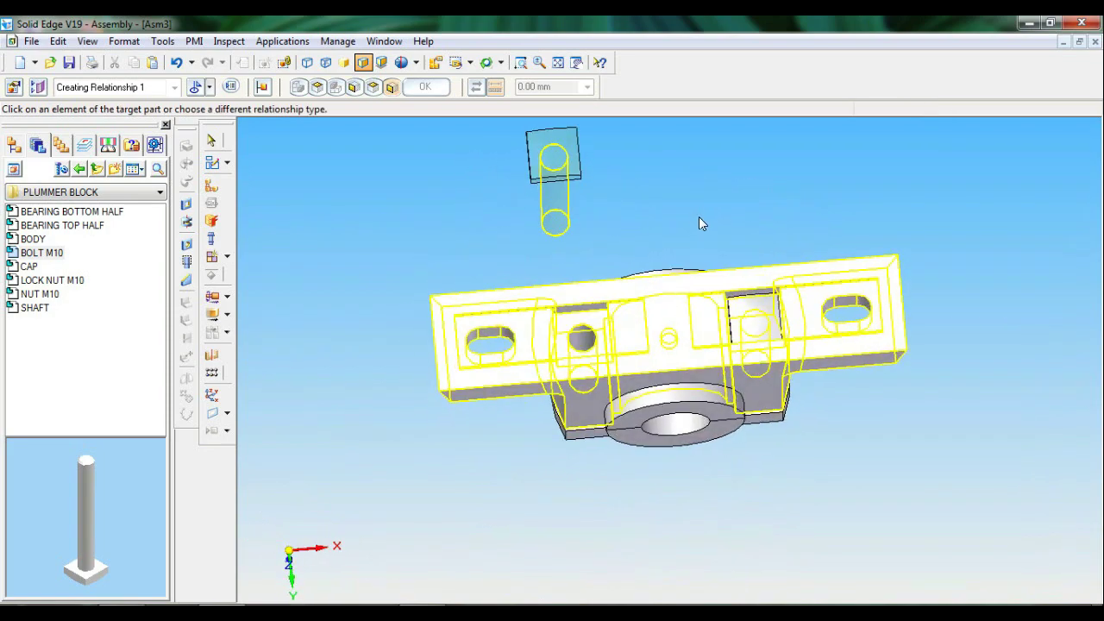
pyautogui.click(590, 320)
pyautogui.moveTo(808, 517); pyautogui.dragTo(724, 500, button='middle')
pyautogui.click(471, 62)
pyautogui.click(470, 143)
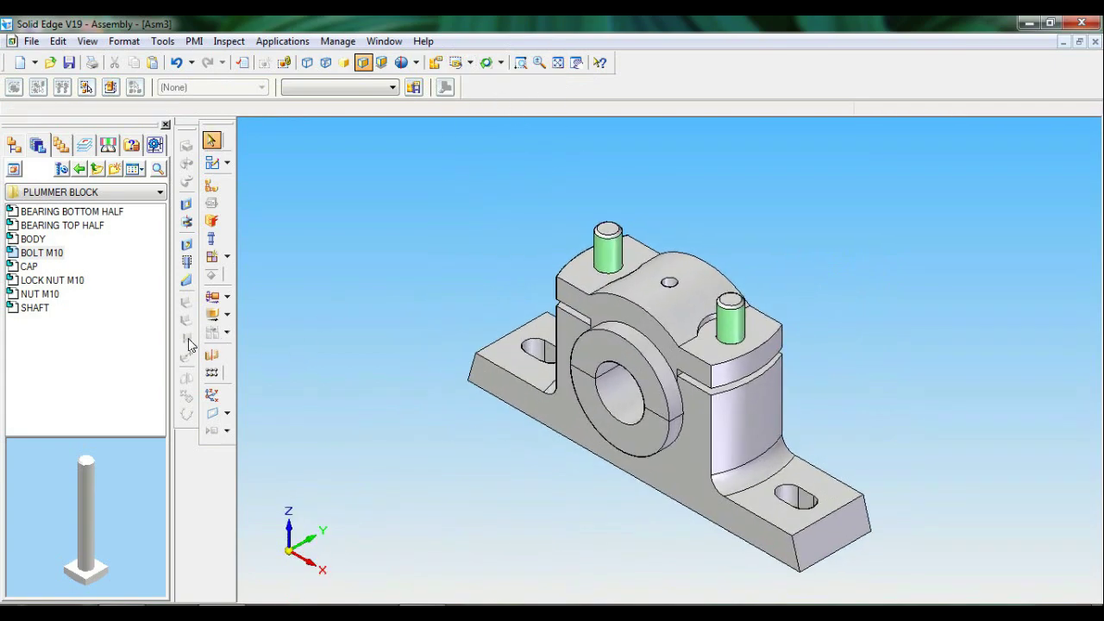
# - Place NUT M10 and axially align its hole with the +X side bolt's shank
pyautogui.click(49, 296)
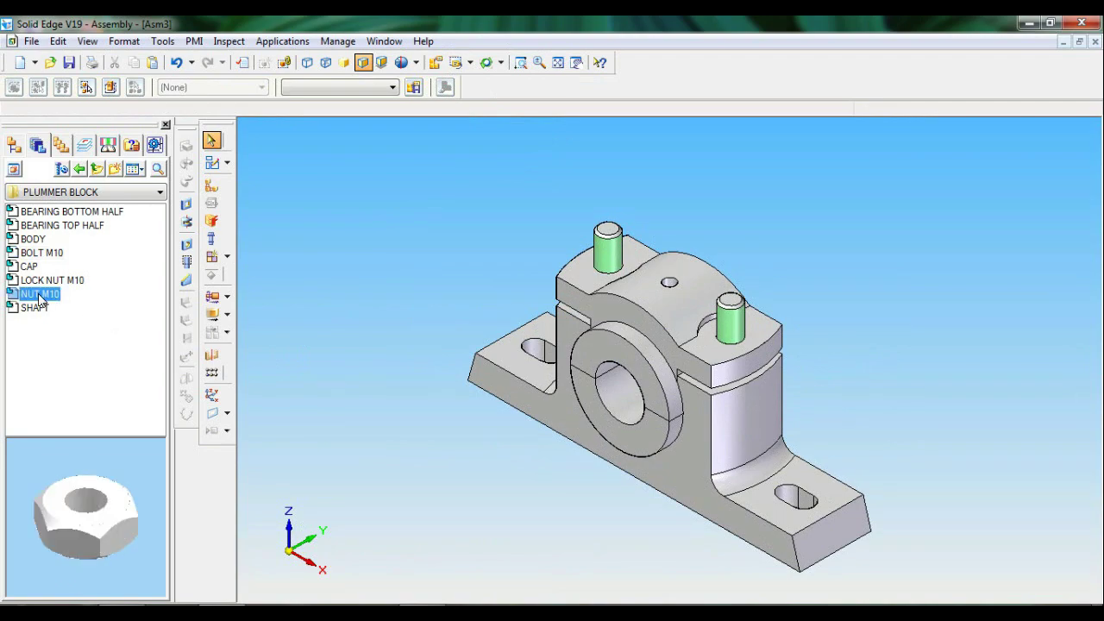
pyautogui.moveTo(43, 299); pyautogui.dragTo(408, 280)
pyautogui.moveTo(772, 241); pyautogui.dragTo(773, 246)
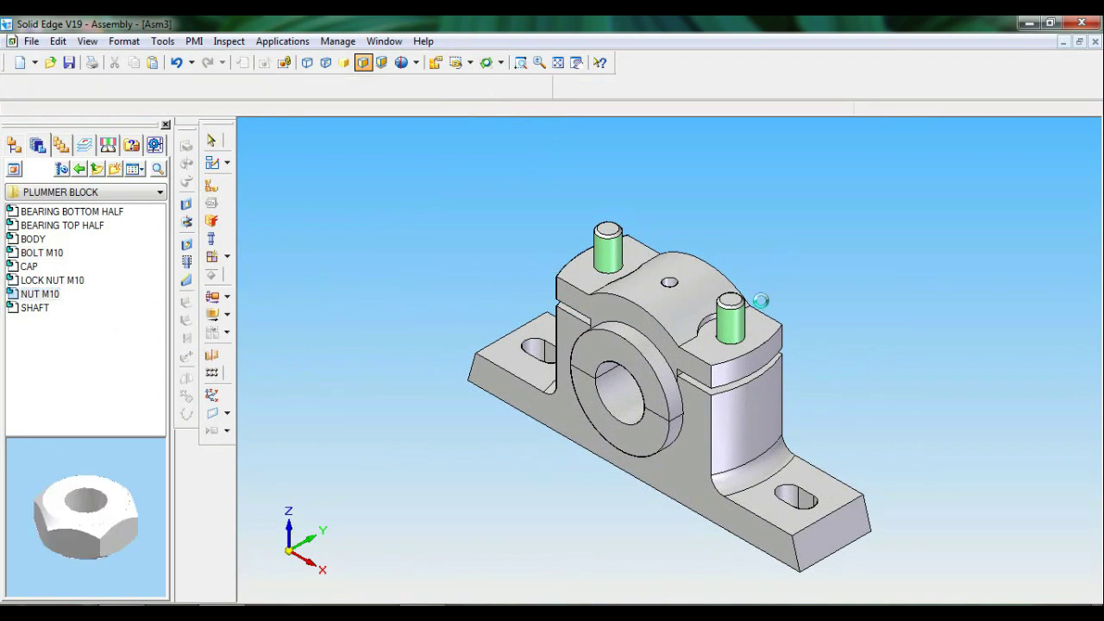
pyautogui.click(210, 87)
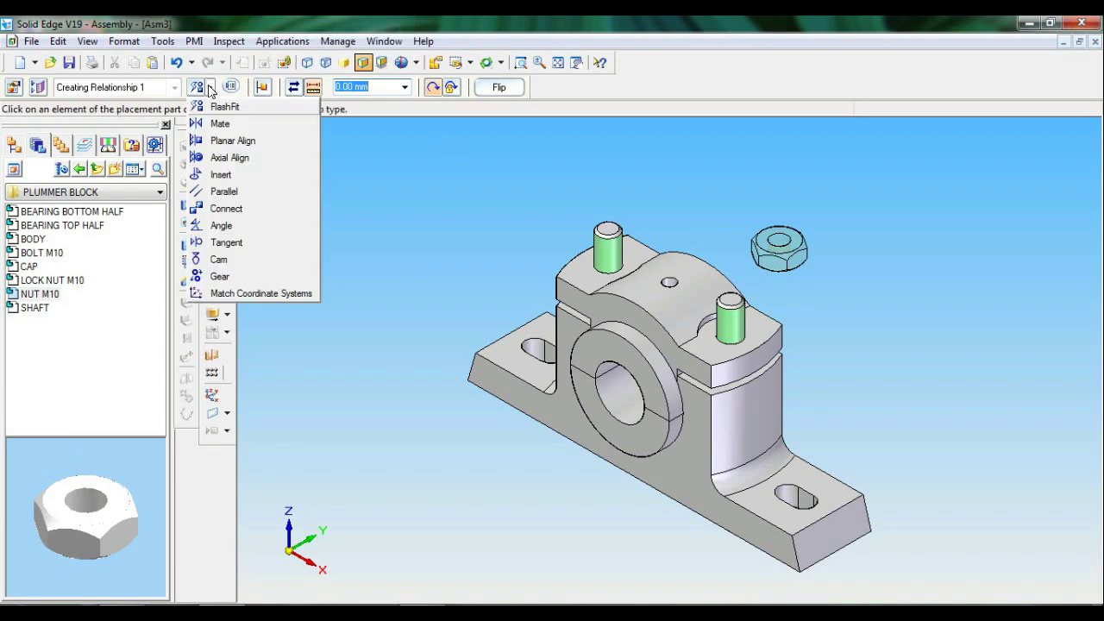
pyautogui.click(227, 158)
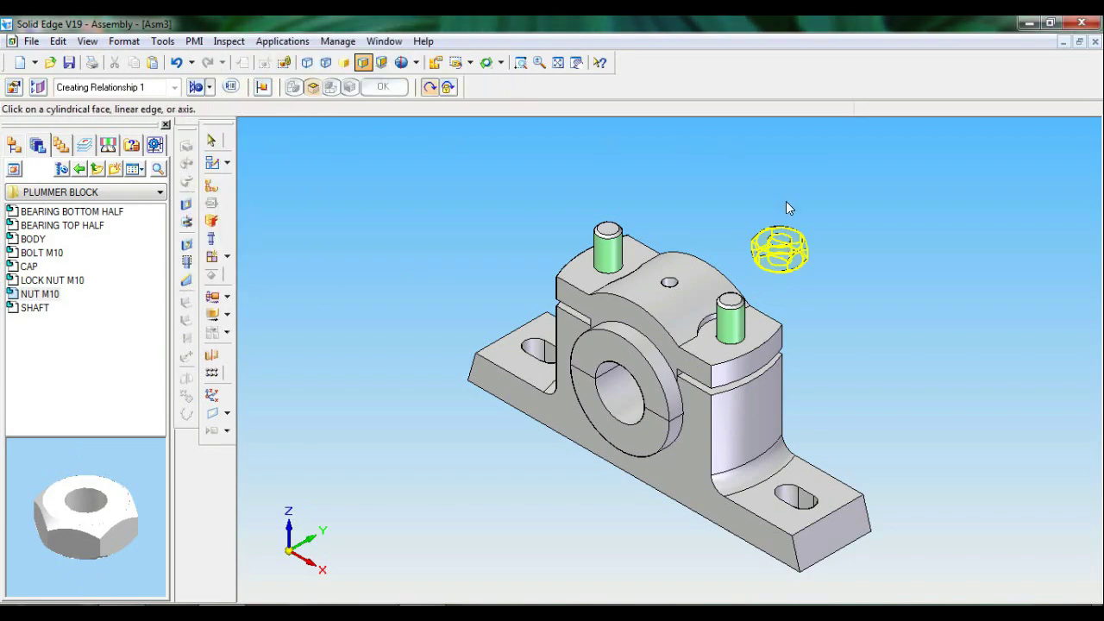
pyautogui.click(780, 244)
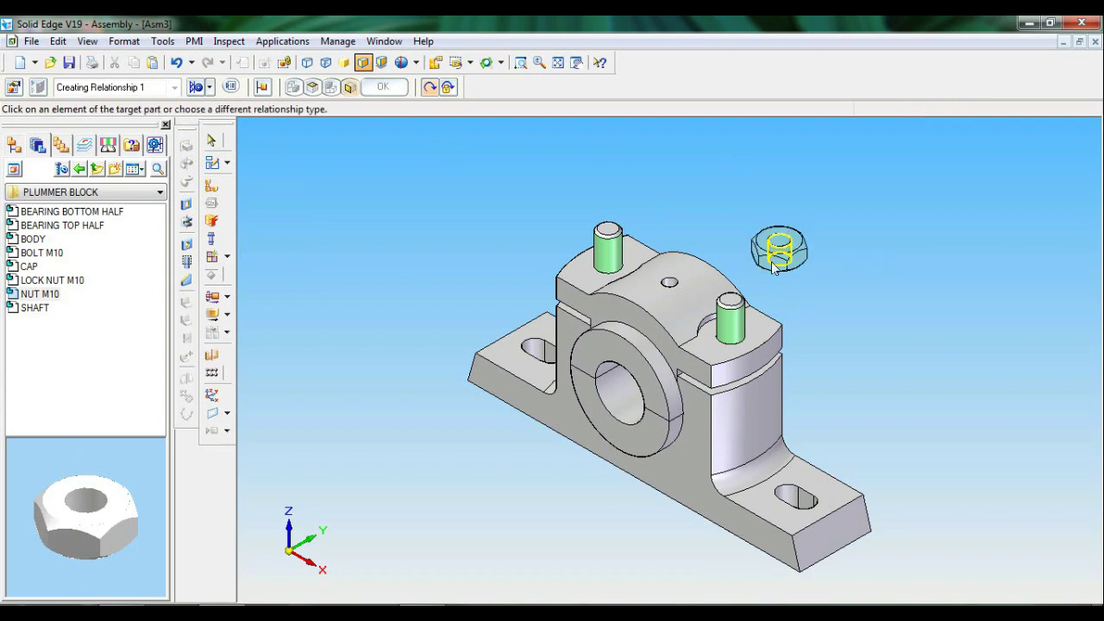
pyautogui.click(735, 326)
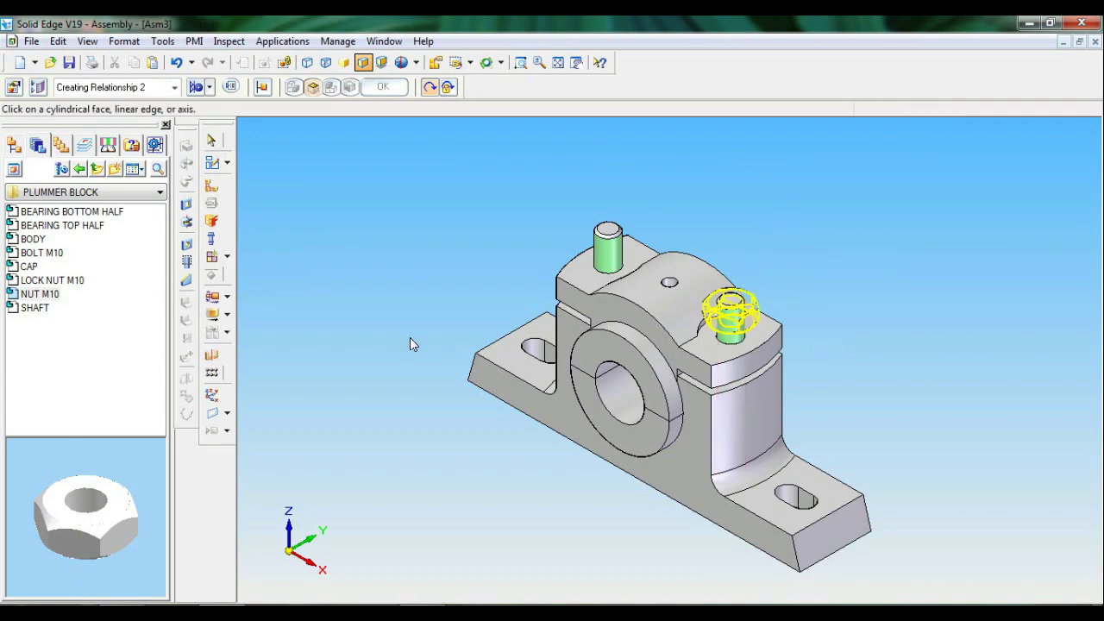
# - Mate the nut's underside to the cap's flat top face around the +X side bolt, and restore the isometric view
pyautogui.click(209, 87)
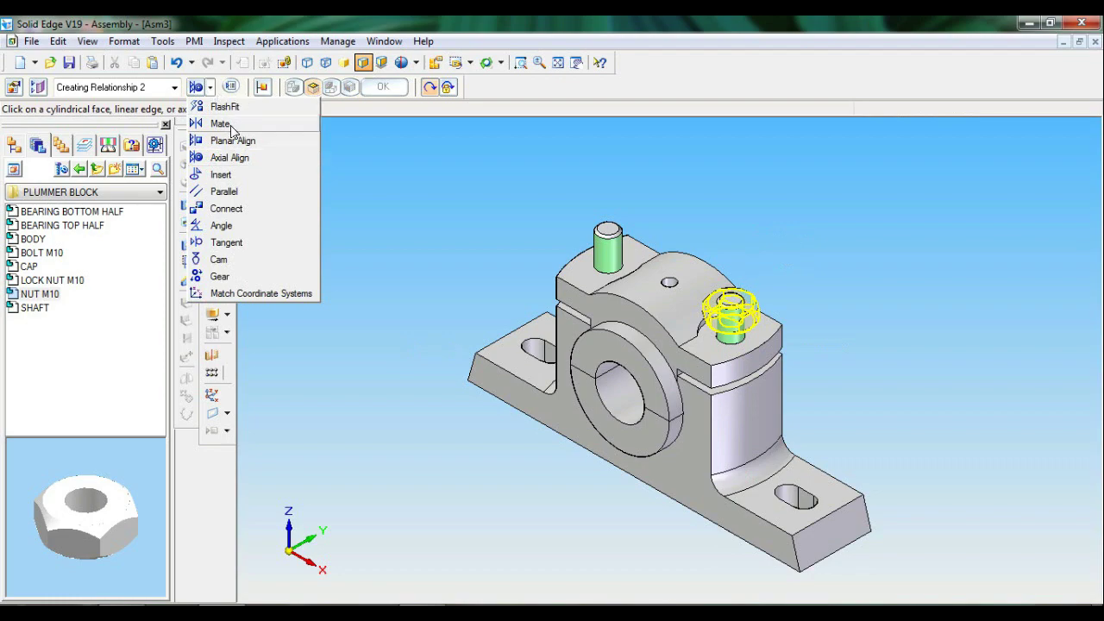
pyautogui.click(221, 123)
pyautogui.moveTo(857, 329); pyautogui.dragTo(833, 222, button='middle')
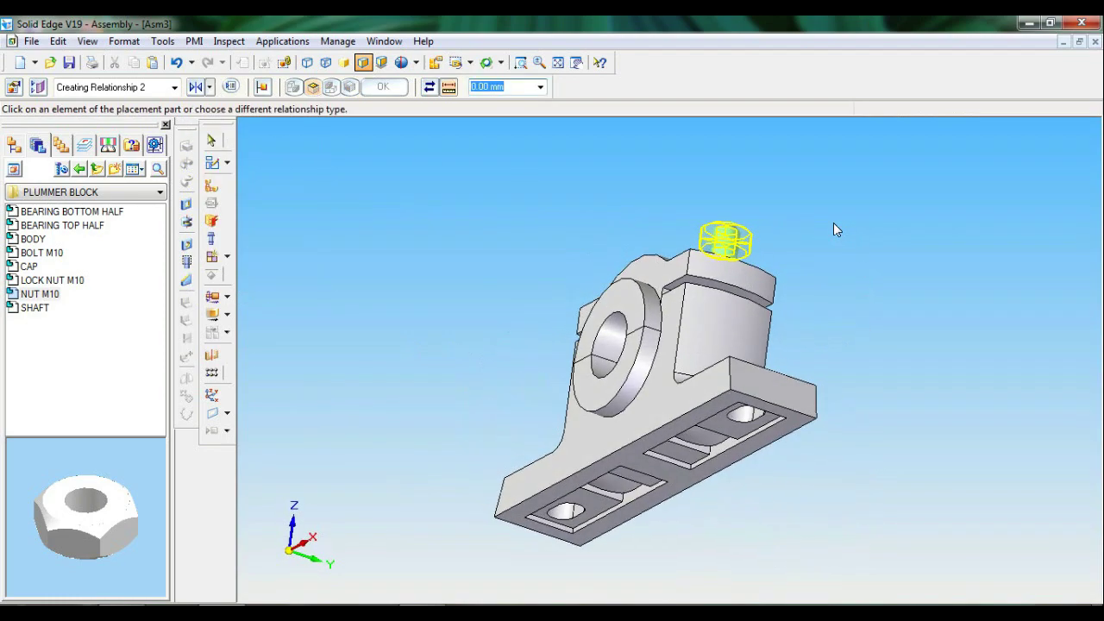
pyautogui.click(520, 62)
pyautogui.moveTo(633, 186); pyautogui.dragTo(842, 335)
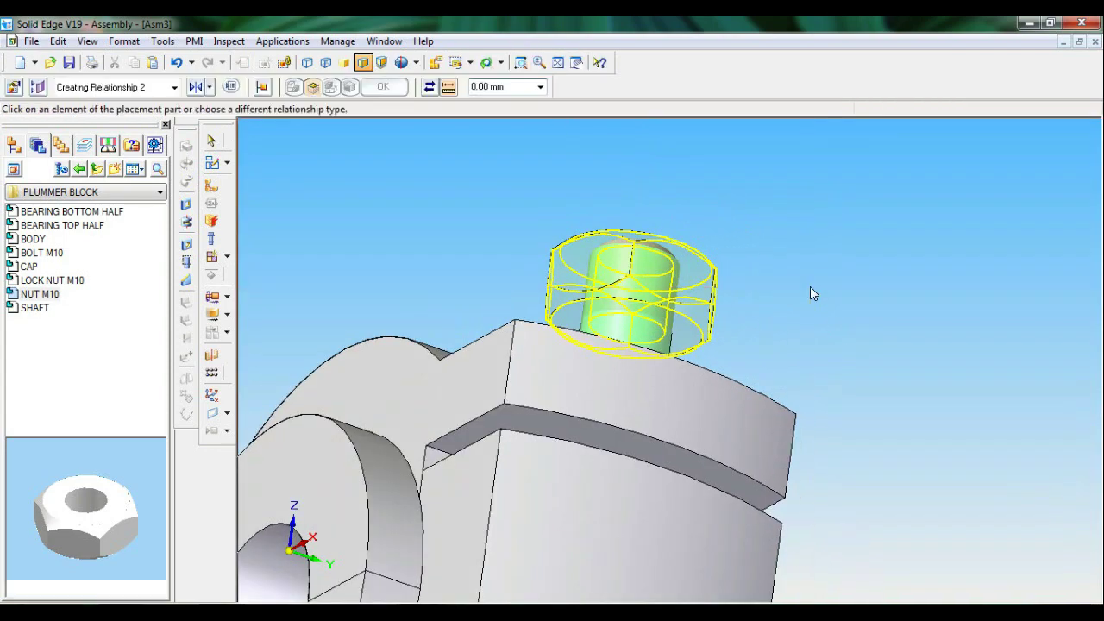
pyautogui.click(681, 335)
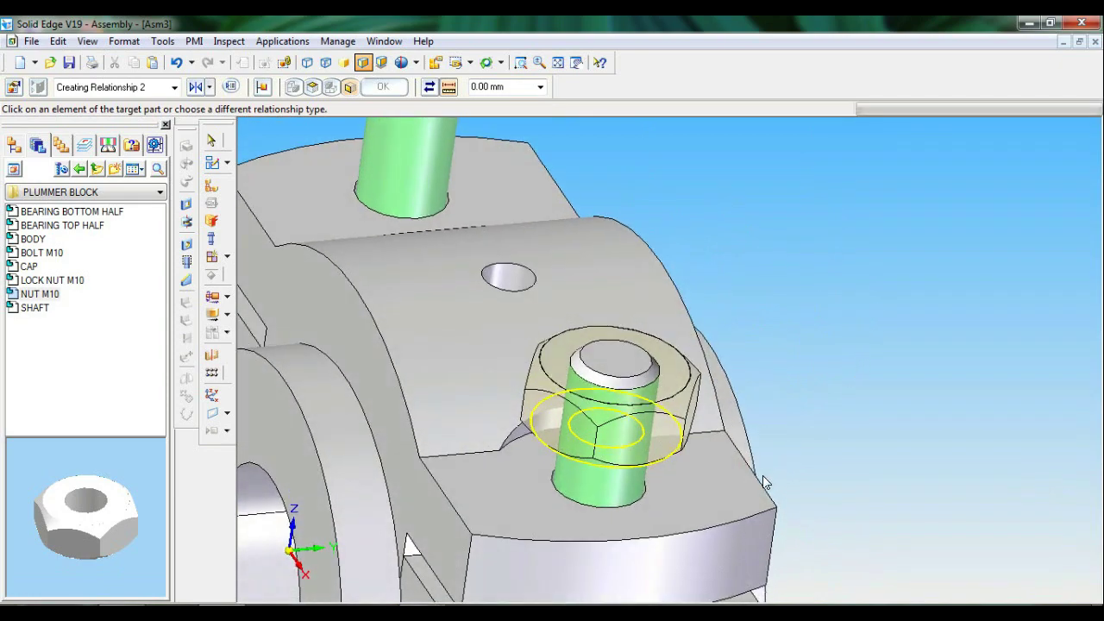
pyautogui.click(724, 509)
pyautogui.click(471, 63)
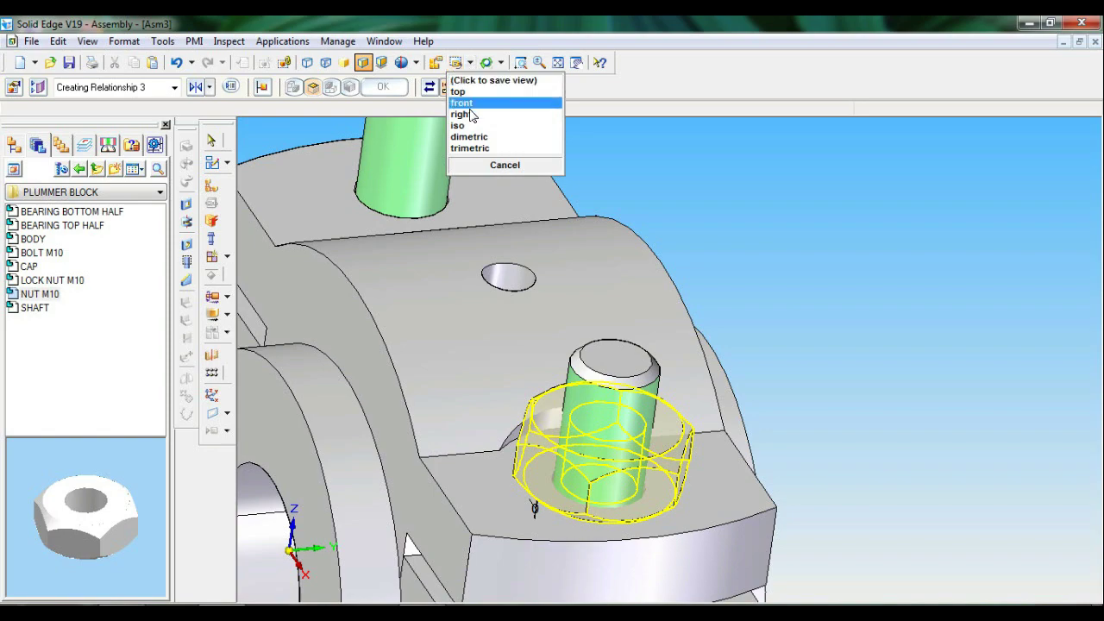
pyautogui.click(466, 124)
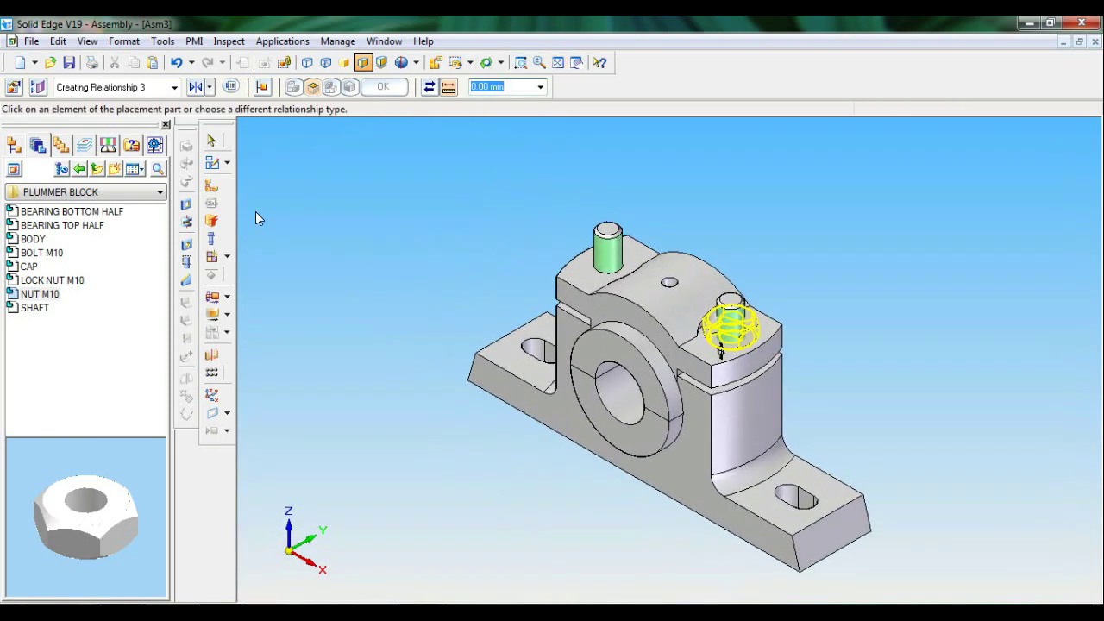
# - Place a second NUT M10 and axially align its hole with the -X side bolt's shank
pyautogui.click(39, 294)
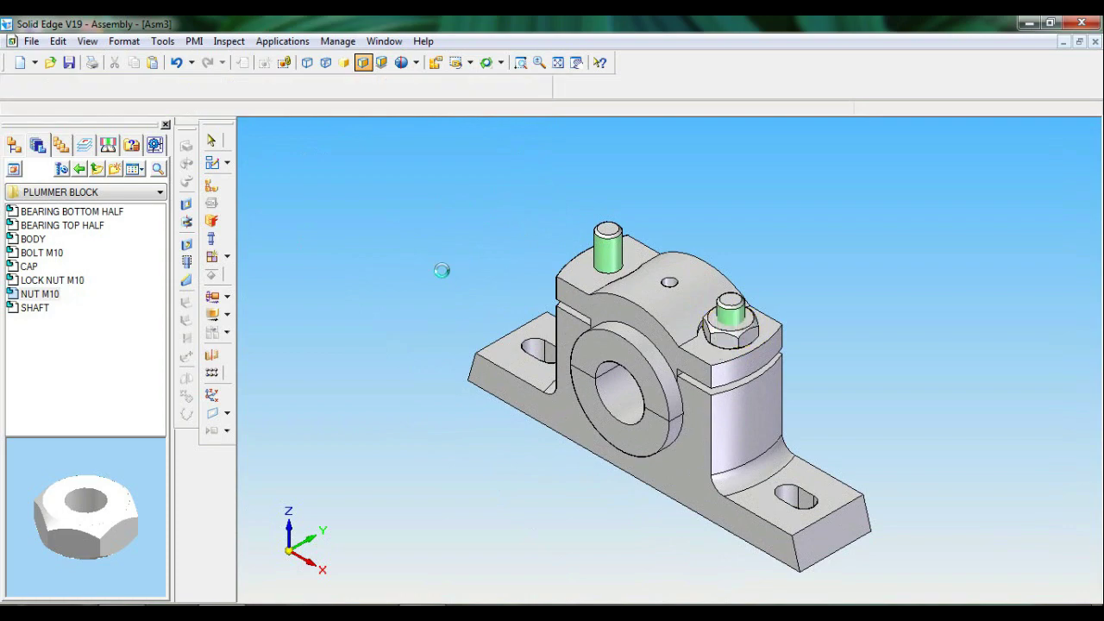
pyautogui.click(209, 87)
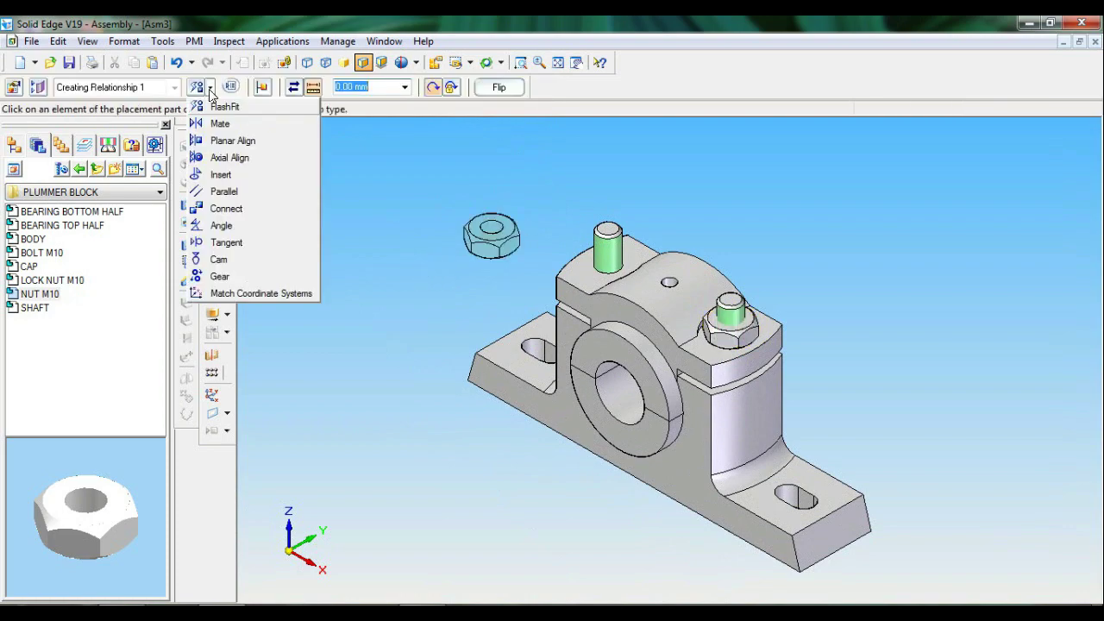
pyautogui.click(230, 159)
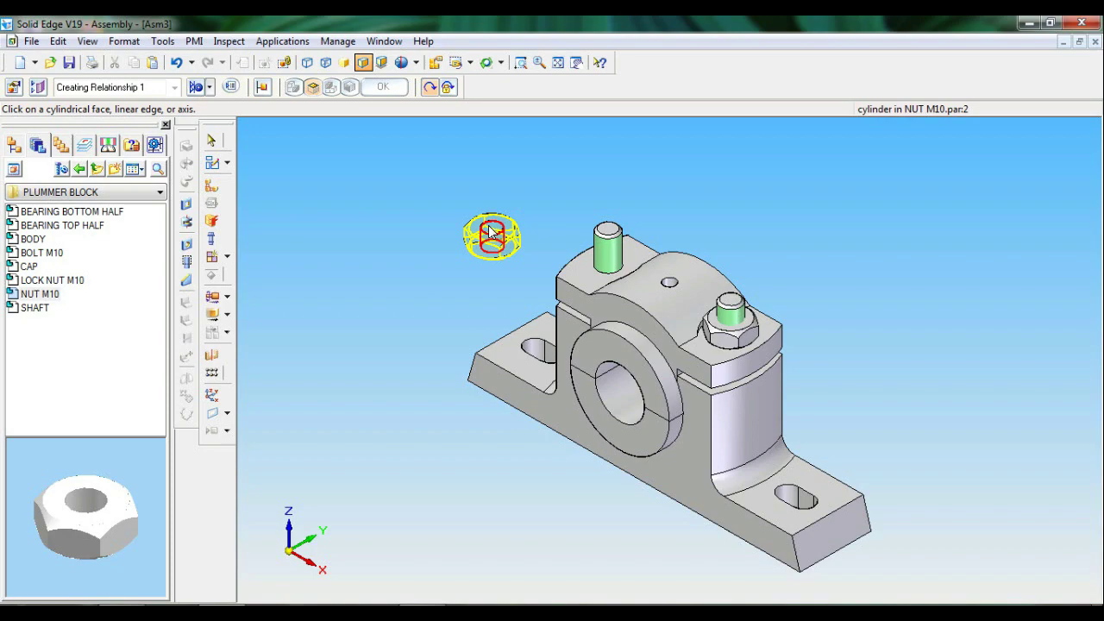
pyautogui.click(489, 230)
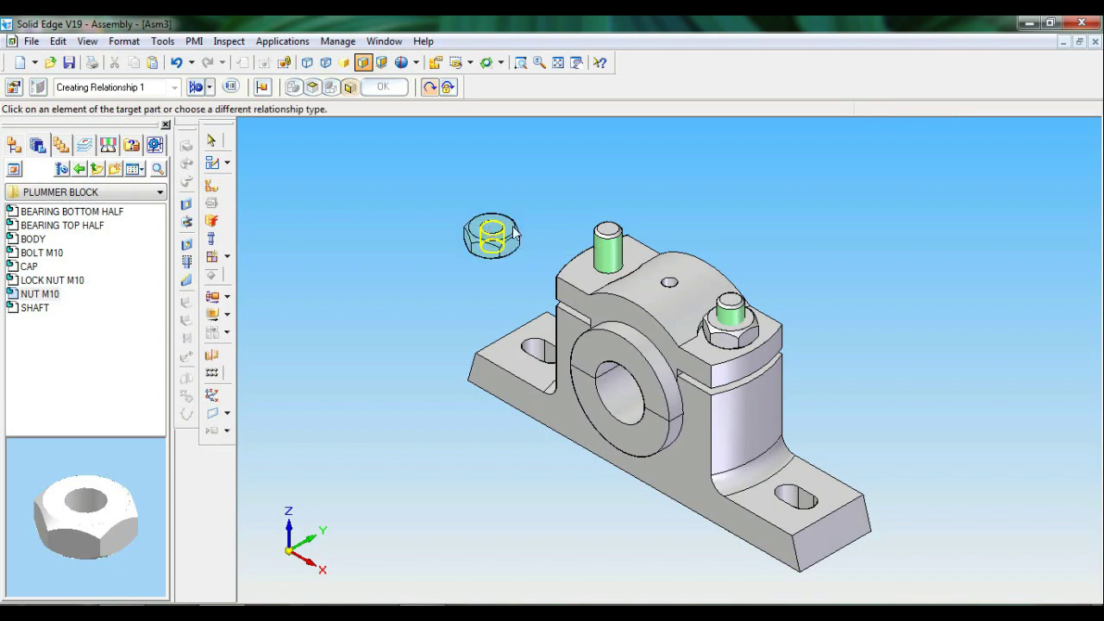
pyautogui.click(620, 250)
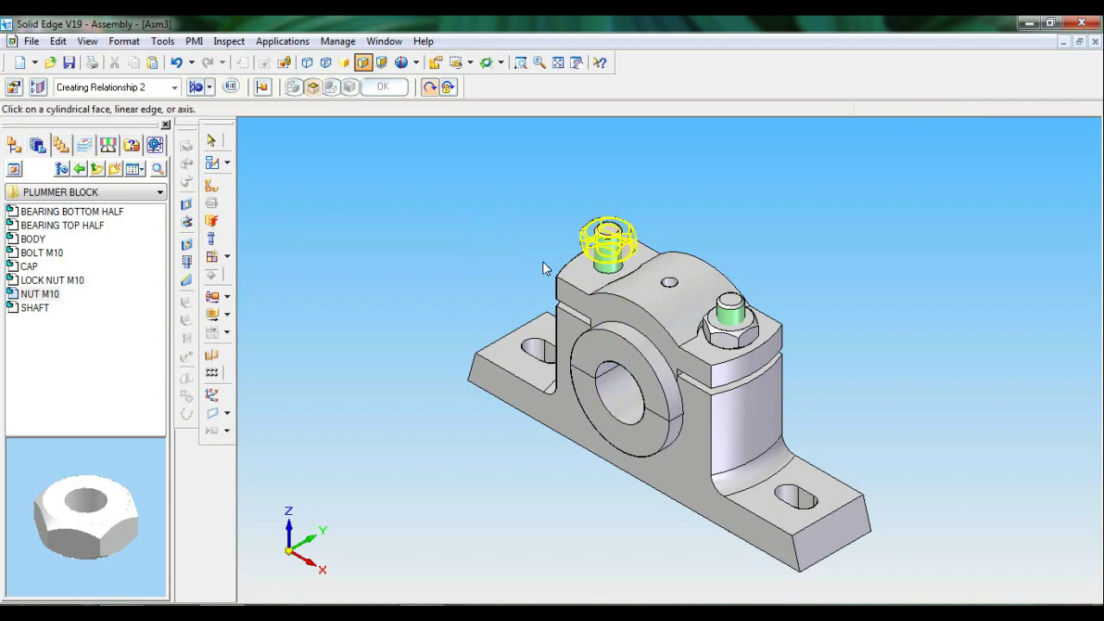
# - Mate the second nut's underside to the cap's flat top face around the -X side bolt, restore the fitted isometric view and end placement
pyautogui.click(520, 62)
pyautogui.moveTo(499, 182); pyautogui.dragTo(705, 364)
pyautogui.press('Escape')
pyautogui.click(207, 87)
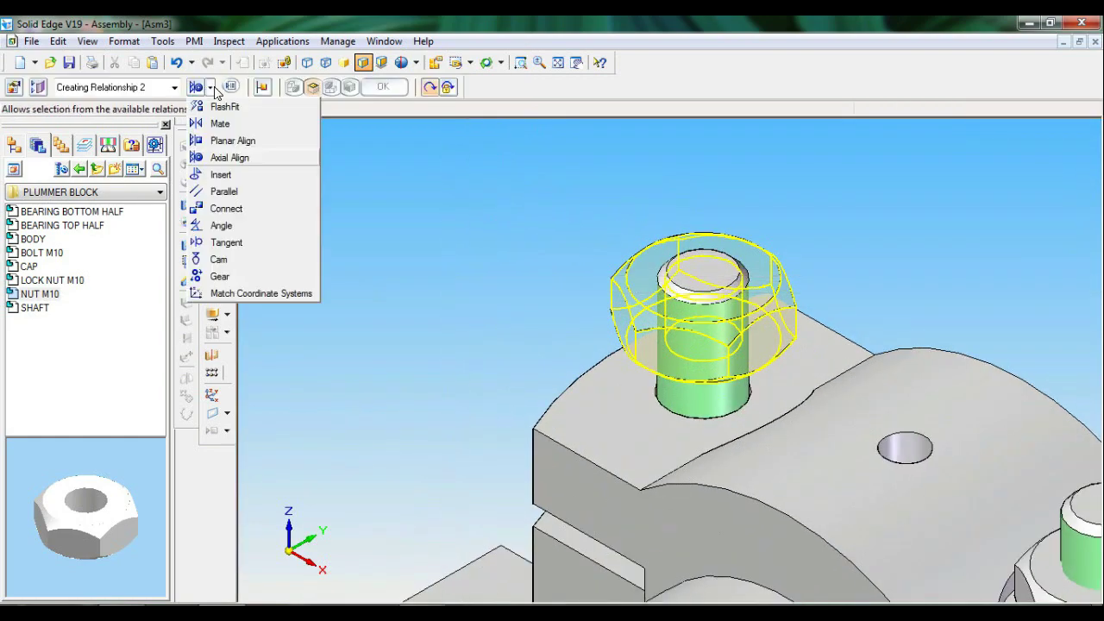
pyautogui.click(226, 120)
pyautogui.moveTo(422, 336); pyautogui.dragTo(498, 287, button='middle')
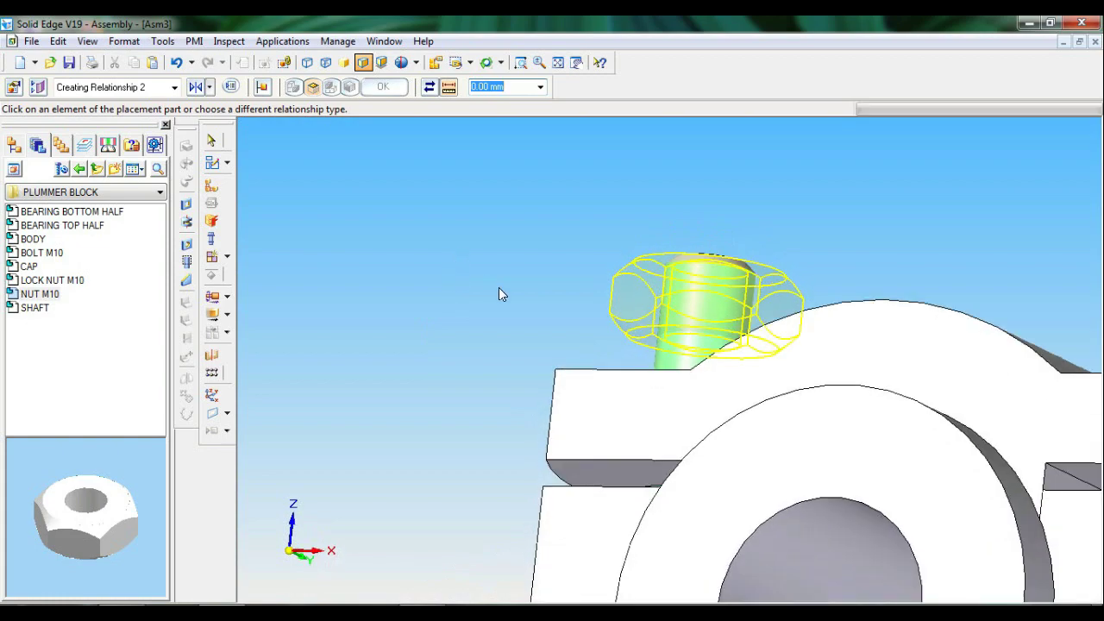
pyautogui.click(671, 334)
pyautogui.moveTo(394, 256); pyautogui.dragTo(394, 309, button='middle')
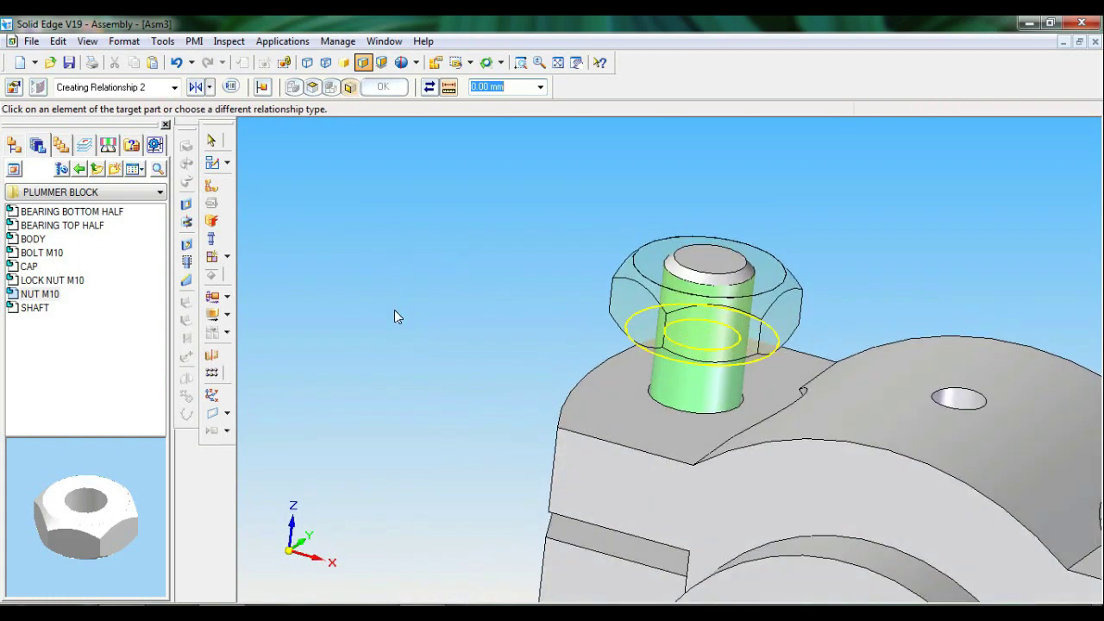
pyautogui.click(604, 394)
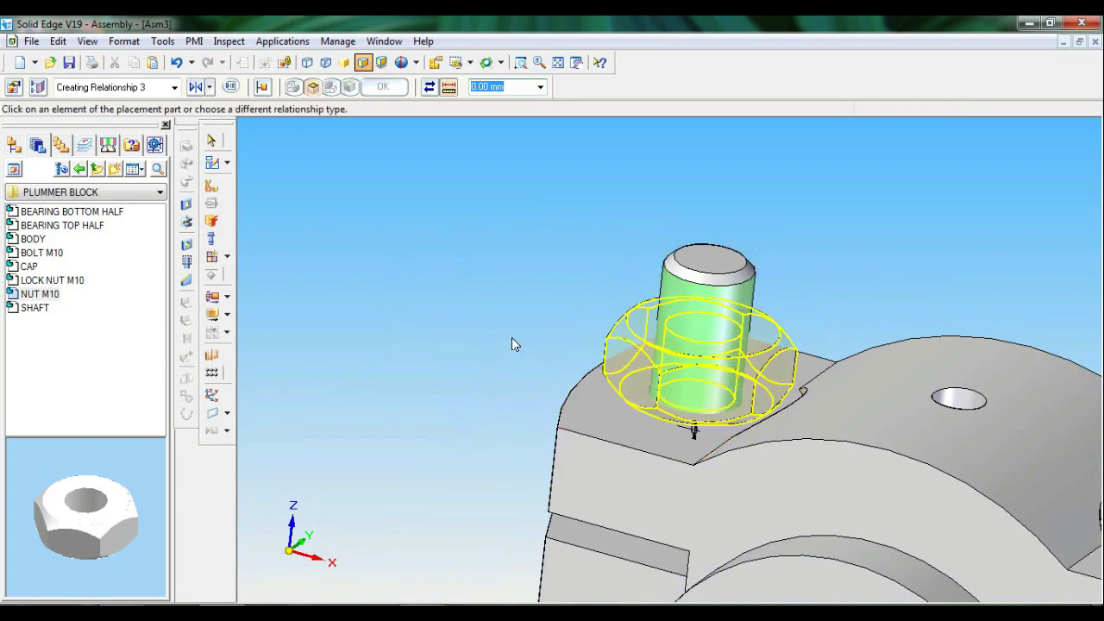
pyautogui.click(467, 62)
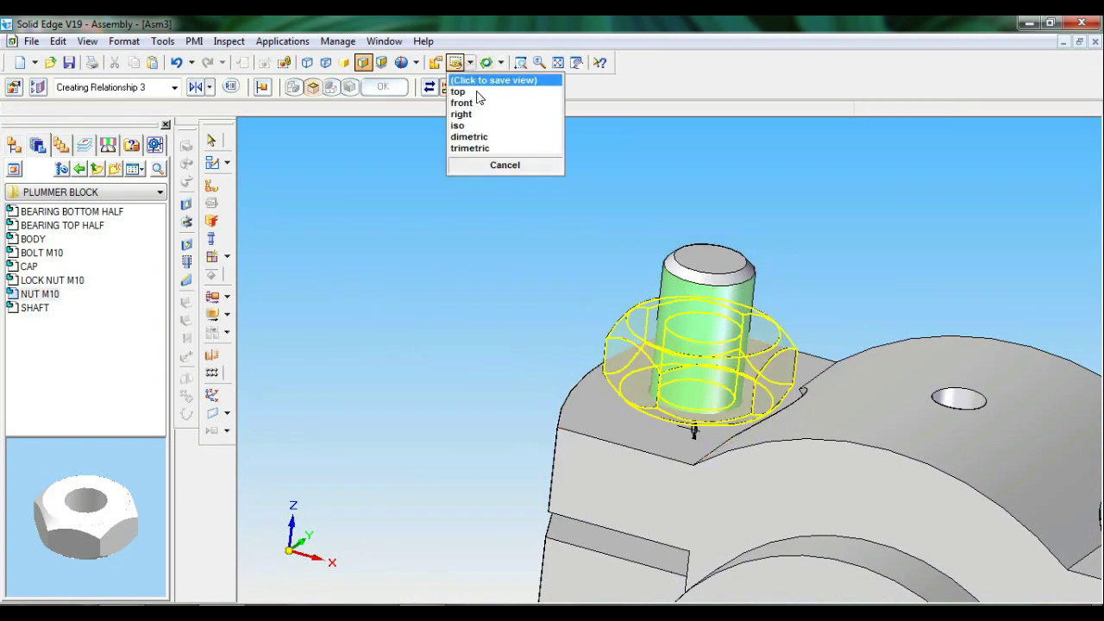
pyautogui.click(480, 127)
pyautogui.click(558, 62)
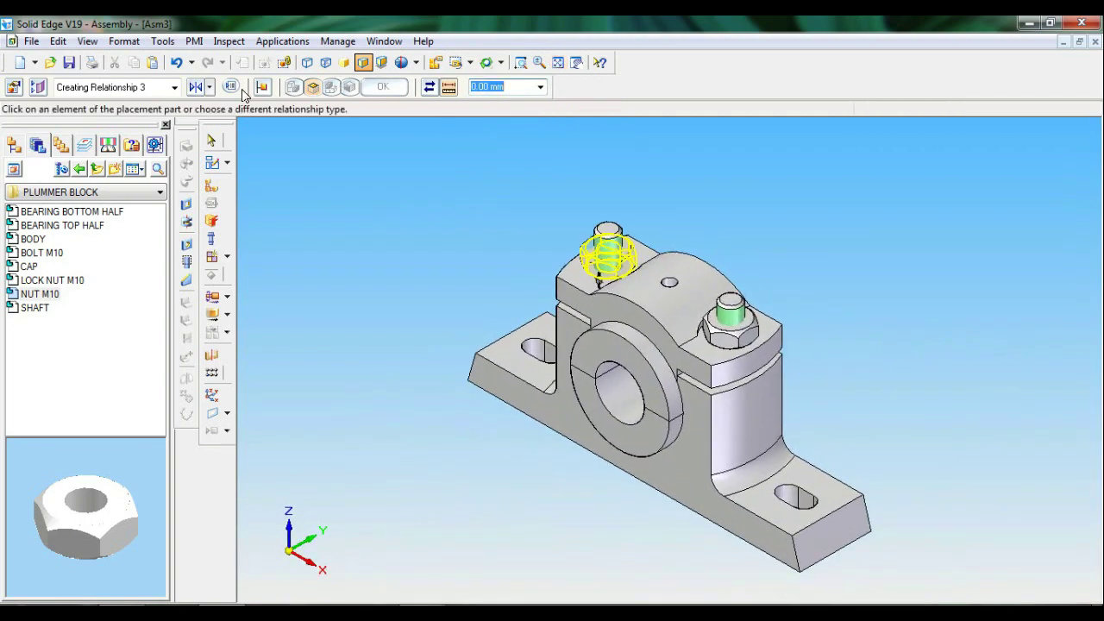
pyautogui.click(211, 140)
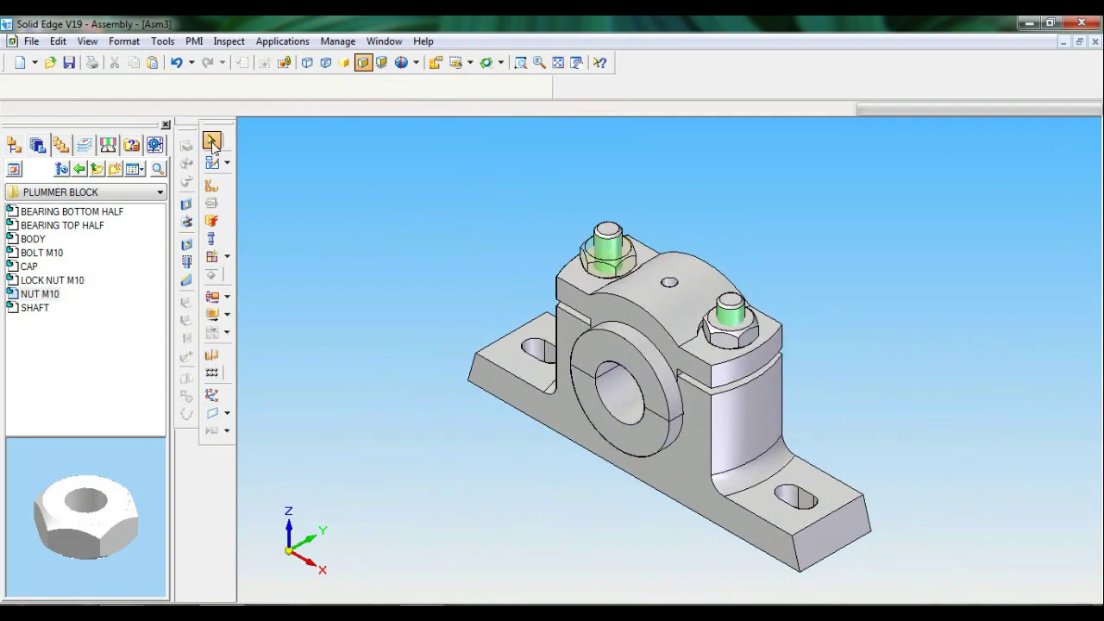
# - Place LOCK NUT M10 and axially align its hole with the +X side bolt's shank
pyautogui.click(52, 280)
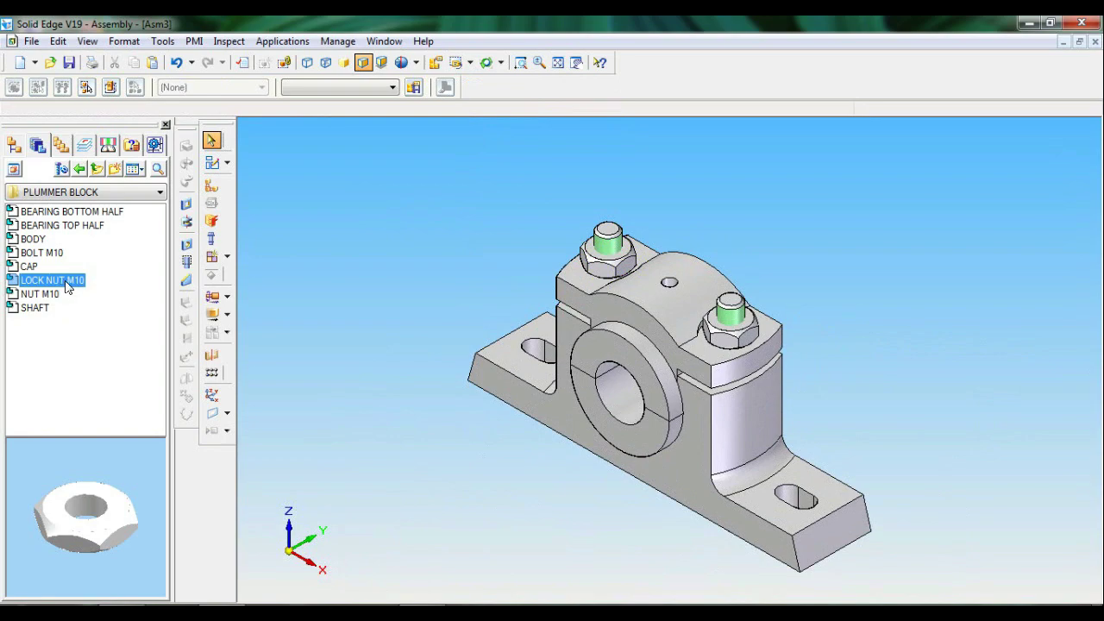
pyautogui.moveTo(99, 278); pyautogui.dragTo(462, 238)
pyautogui.moveTo(824, 229); pyautogui.dragTo(821, 260)
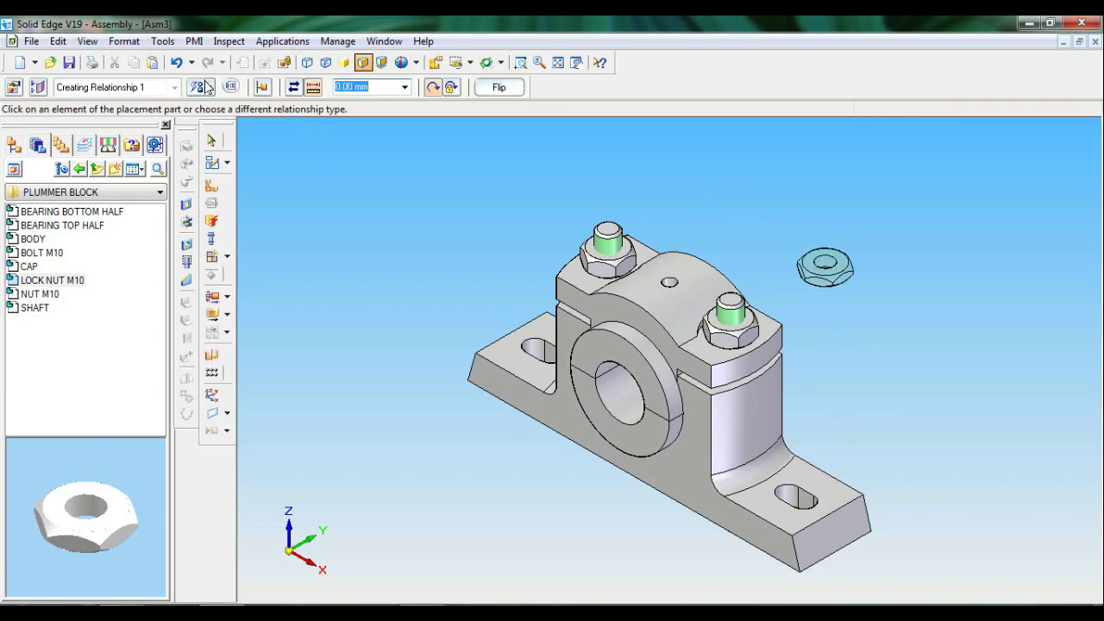
pyautogui.click(206, 86)
pyautogui.click(226, 156)
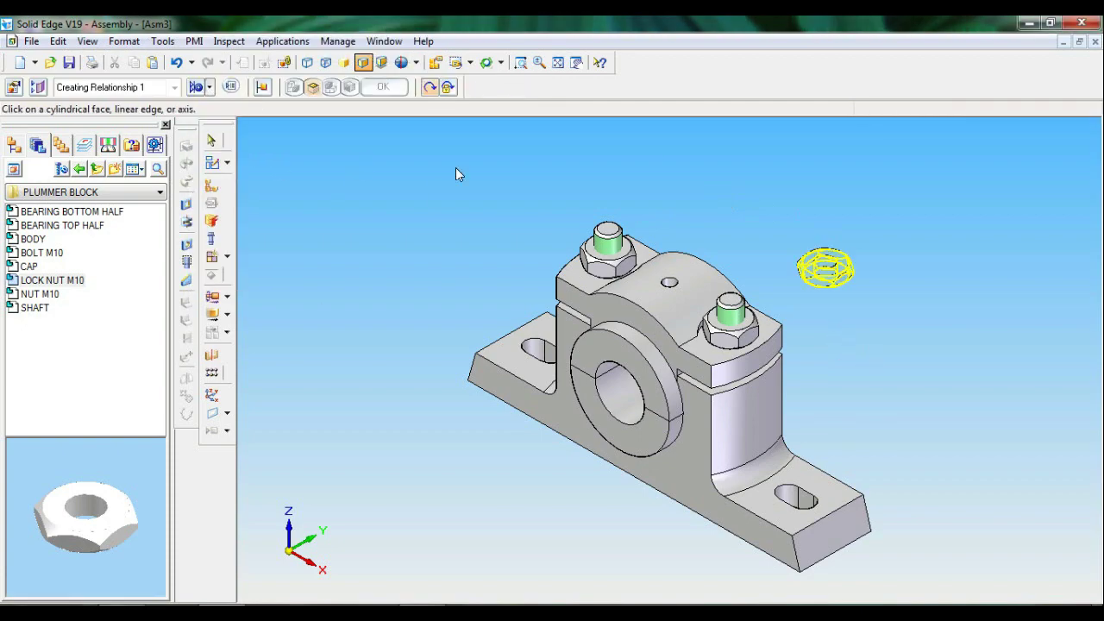
pyautogui.click(829, 263)
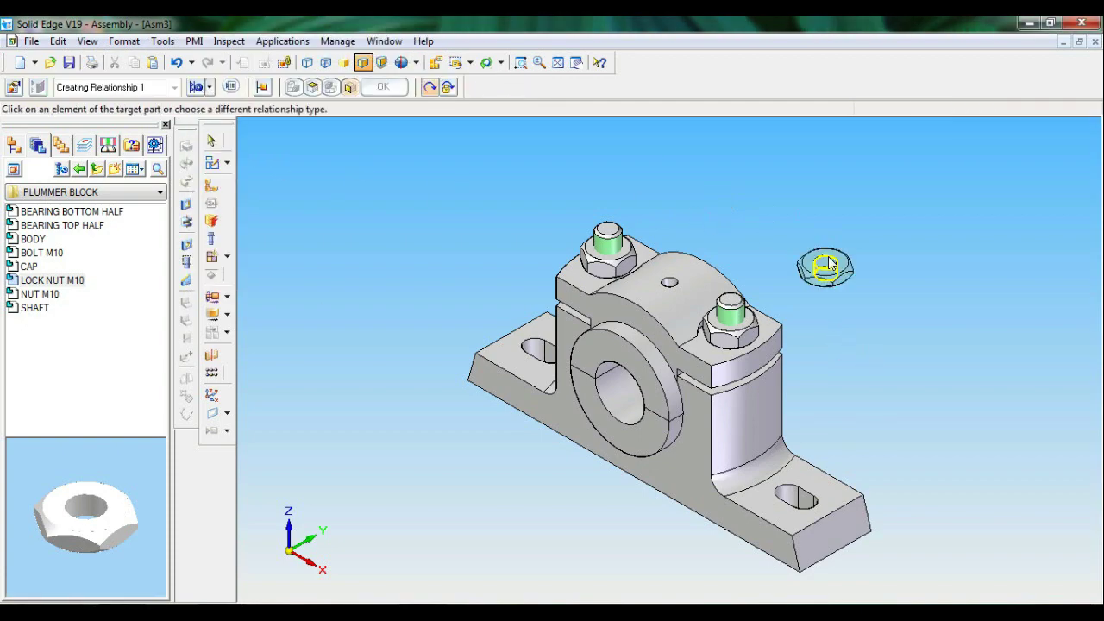
pyautogui.click(732, 316)
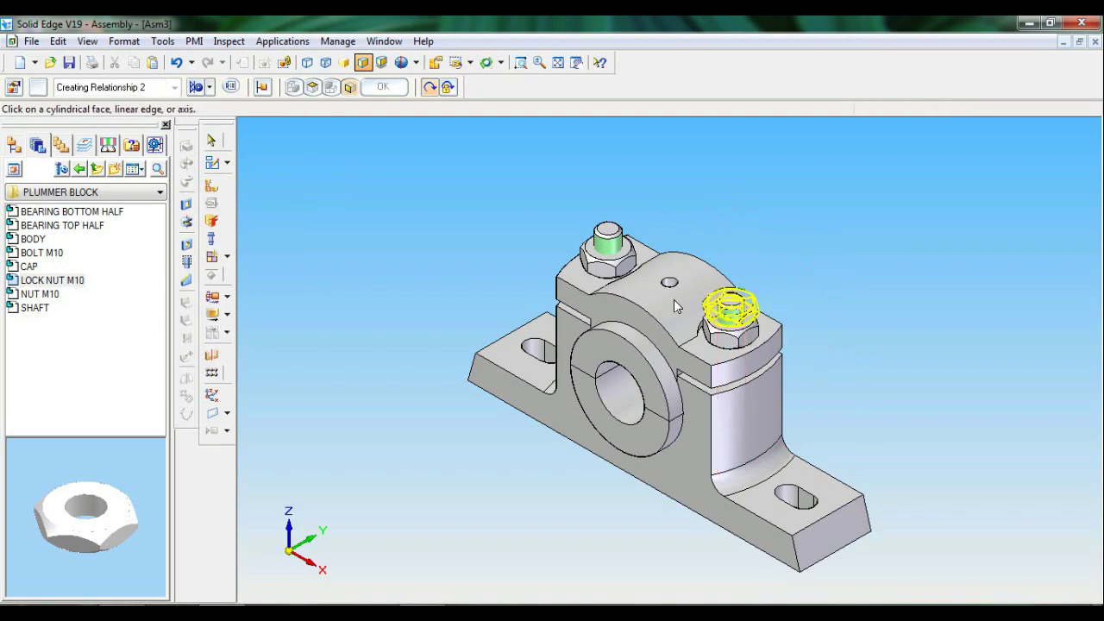
# - Mate the lock nut's underside to the top face of the +X side nut, and restore the isometric view
pyautogui.click(207, 87)
pyautogui.click(231, 127)
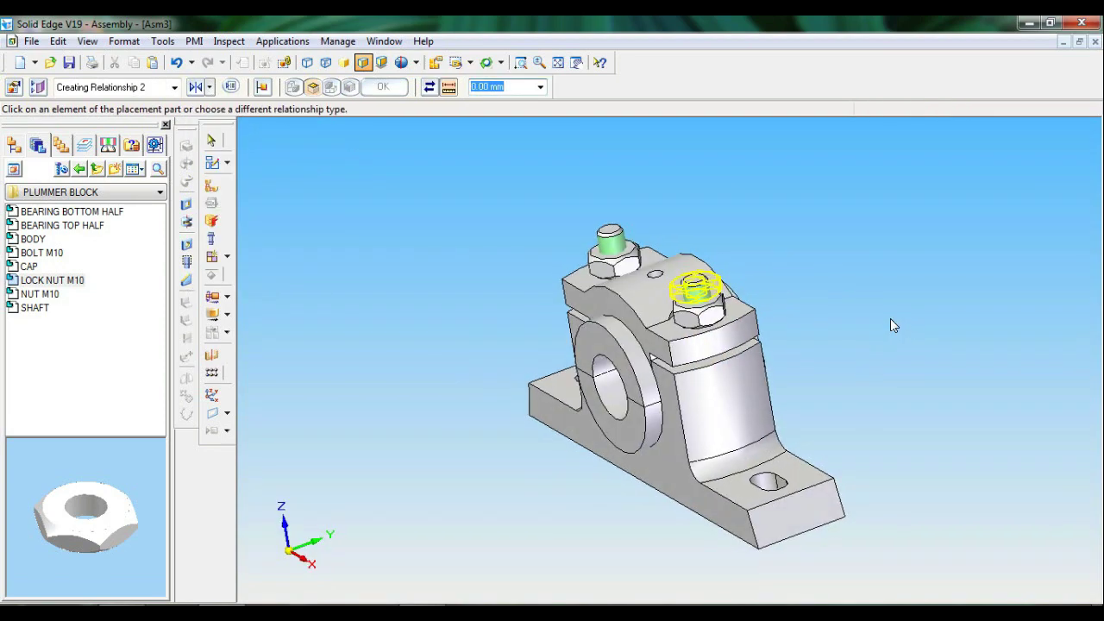
pyautogui.click(520, 62)
pyautogui.moveTo(579, 251); pyautogui.dragTo(820, 354)
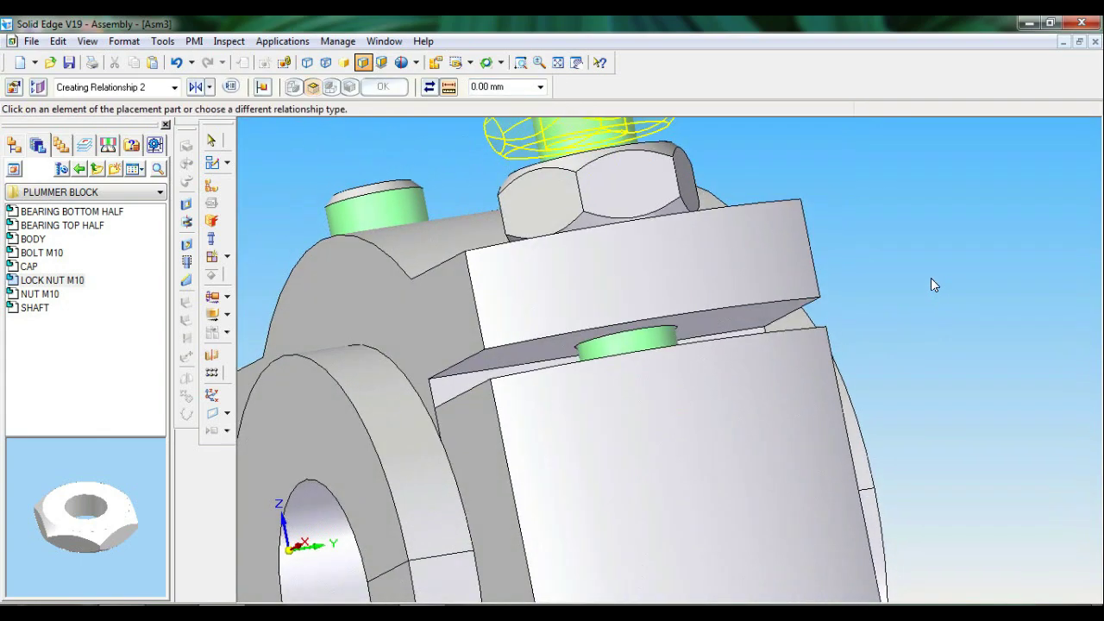
pyautogui.scroll(-2, 895, 221)
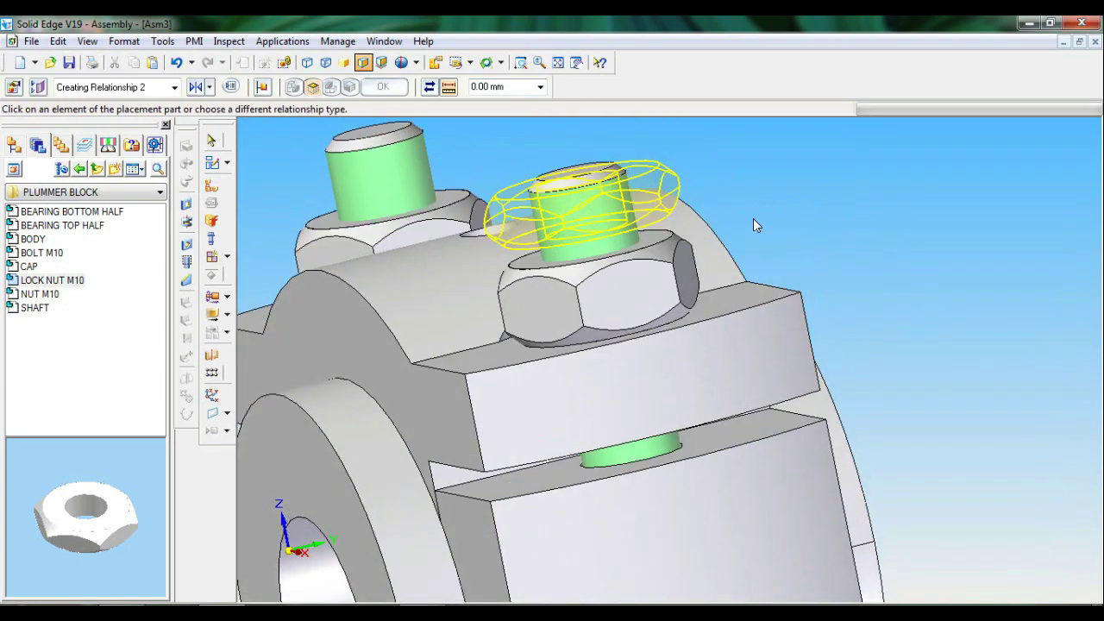
pyautogui.click(652, 228)
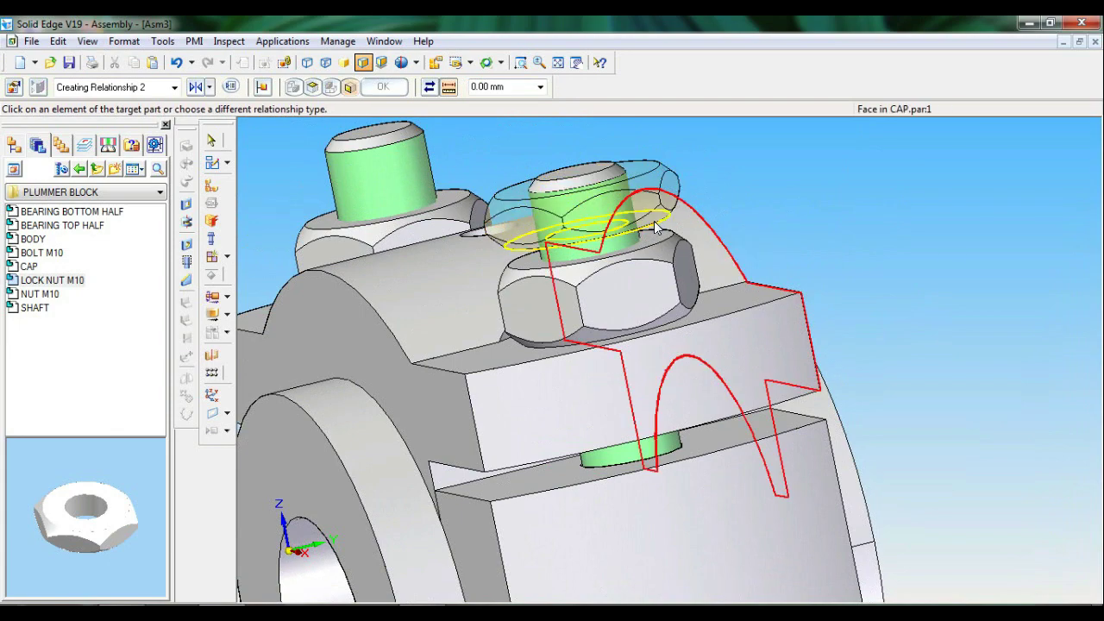
pyautogui.click(646, 251)
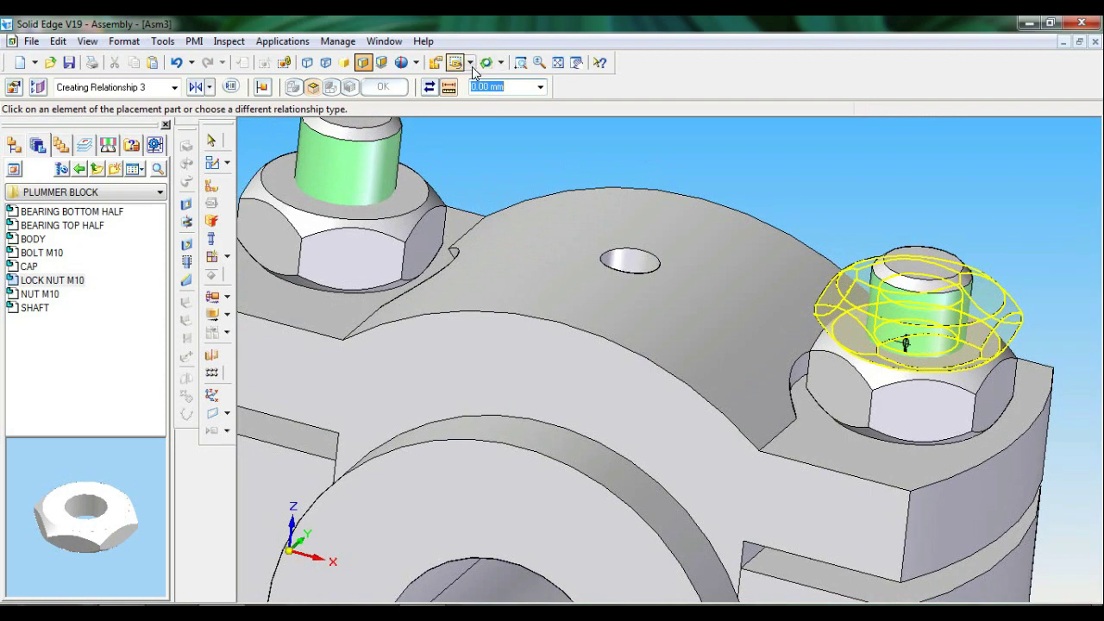
pyautogui.click(471, 64)
pyautogui.click(471, 122)
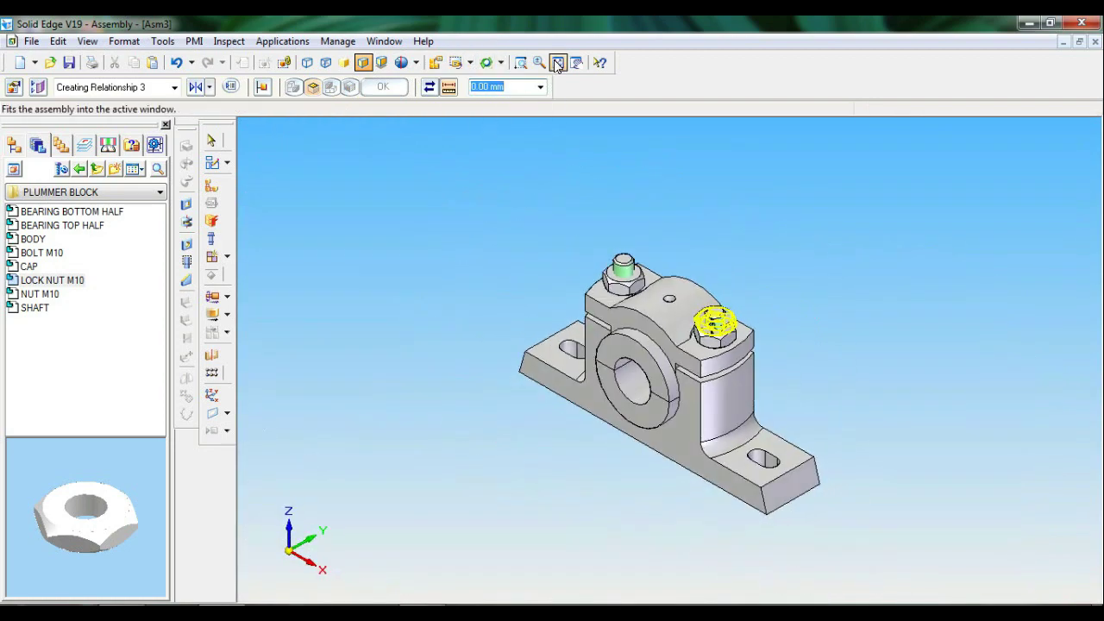
# - Place a second LOCK NUT M10 and axially align its hole with the -X side bolt's shank
pyautogui.click(557, 64)
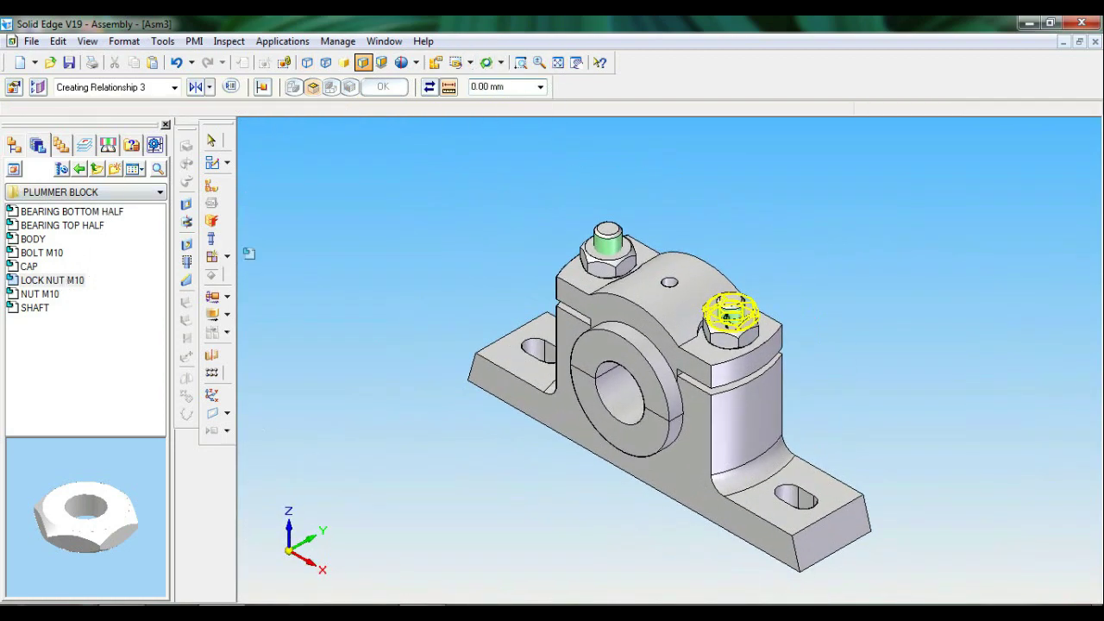
pyautogui.rightClick(469, 269)
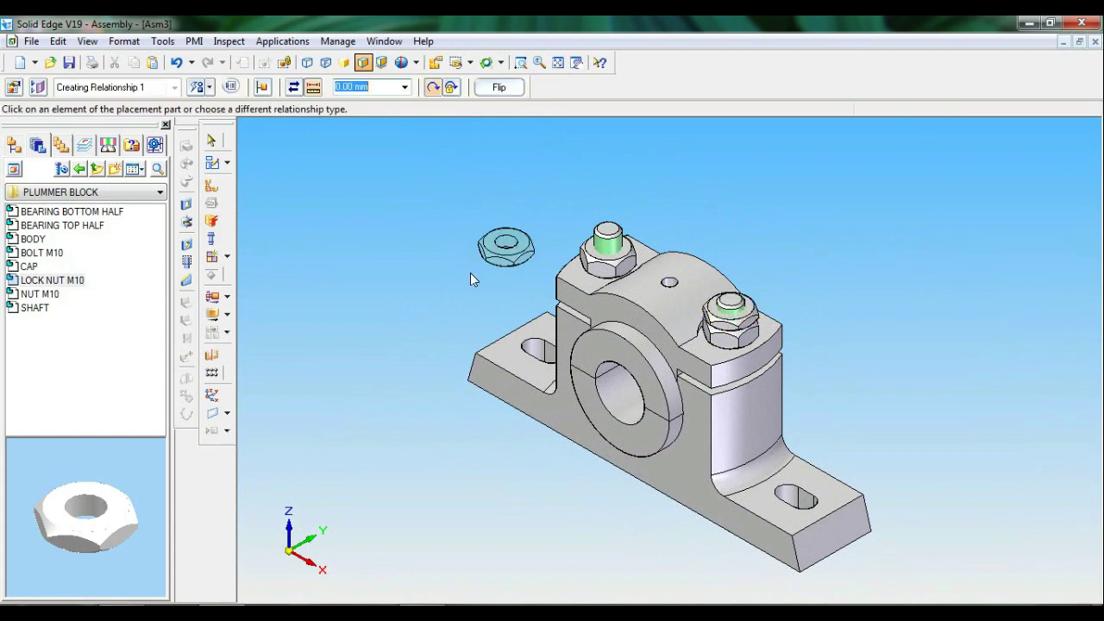
pyautogui.click(210, 89)
pyautogui.click(226, 155)
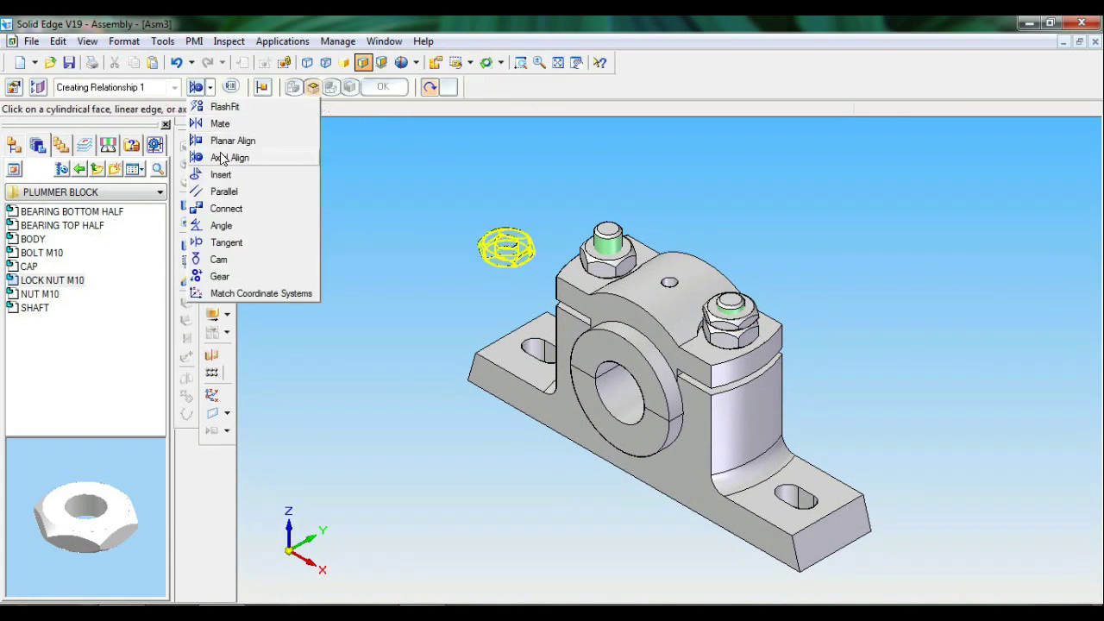
pyautogui.click(507, 247)
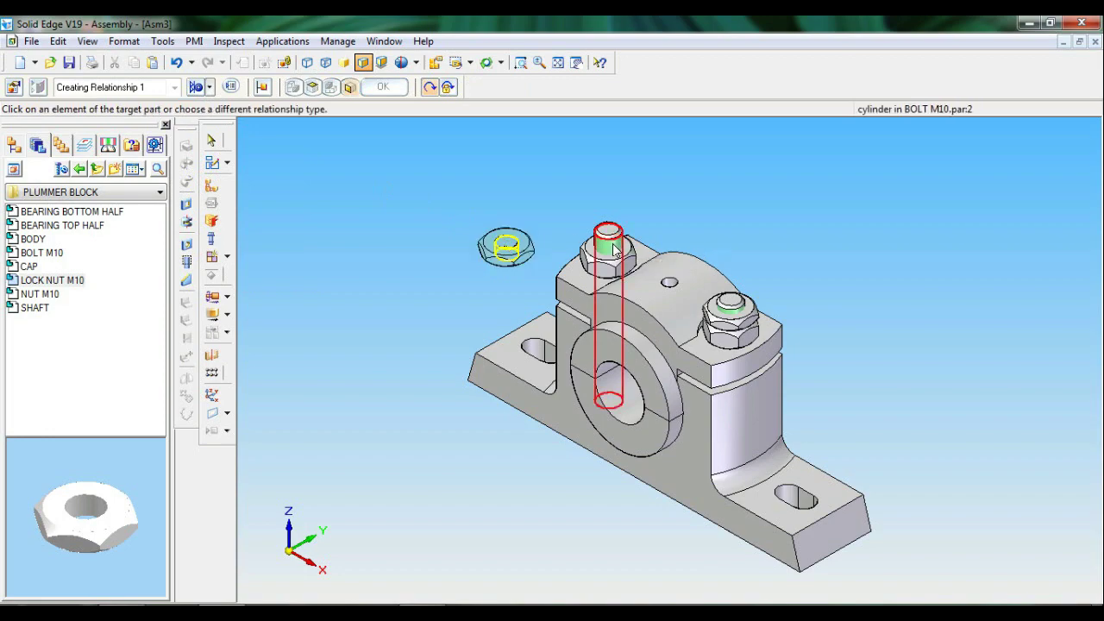
pyautogui.click(614, 248)
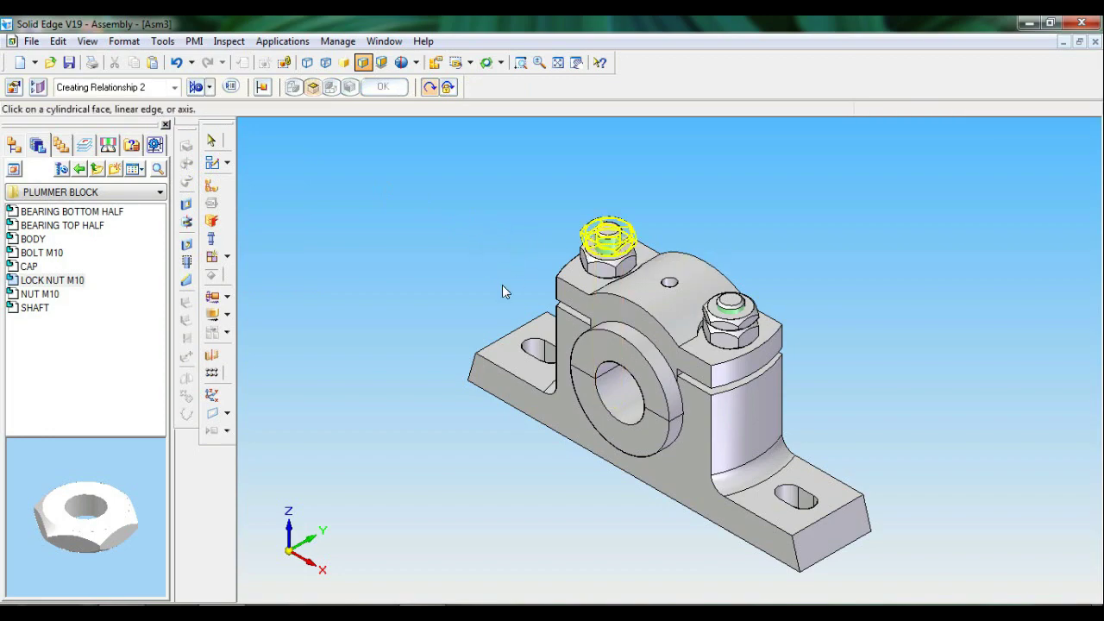
# - Mate the second lock nut's underside to the top face of the -X side nut
pyautogui.click(520, 62)
pyautogui.moveTo(488, 188); pyautogui.dragTo(697, 347)
pyautogui.press('Escape')
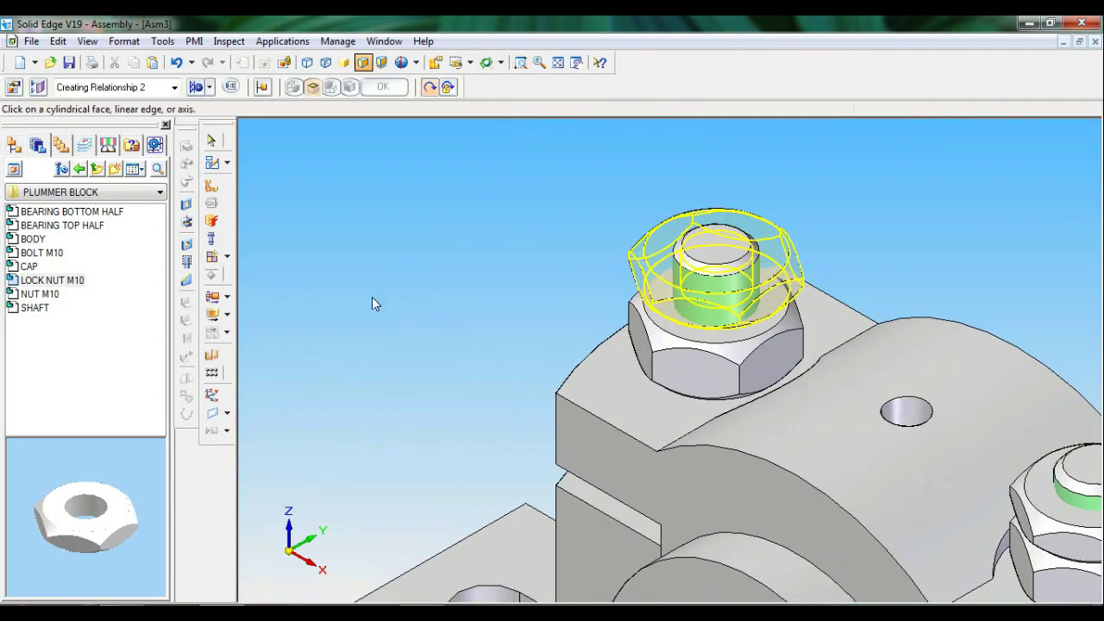
pyautogui.hotkey('ctrl', 'f')
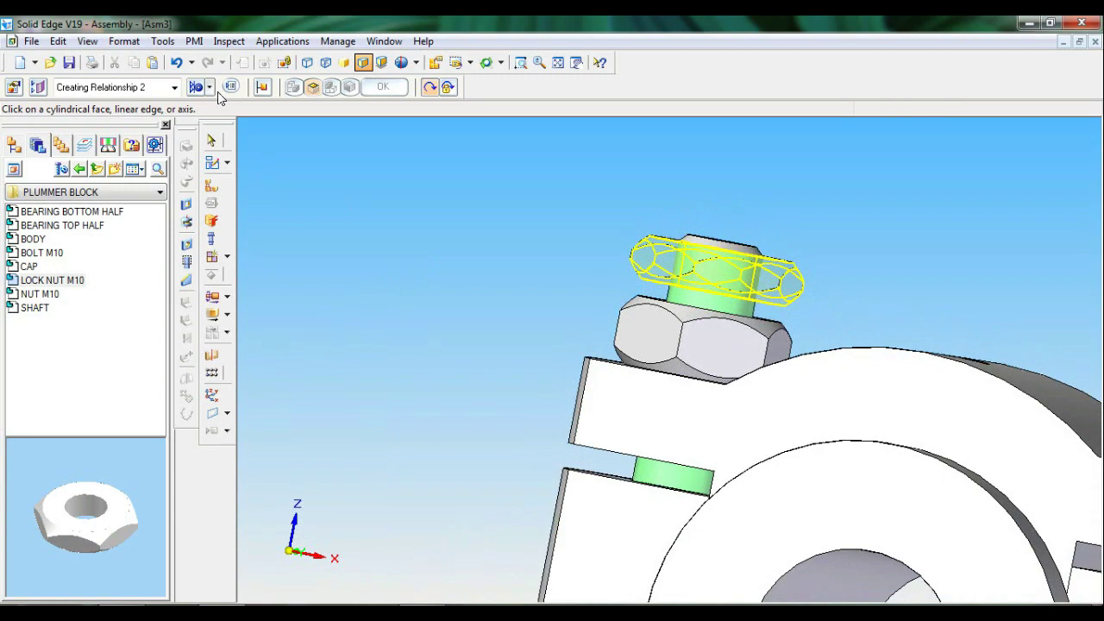
pyautogui.click(210, 87)
pyautogui.click(221, 123)
pyautogui.moveTo(411, 301); pyautogui.dragTo(416, 267, button='middle')
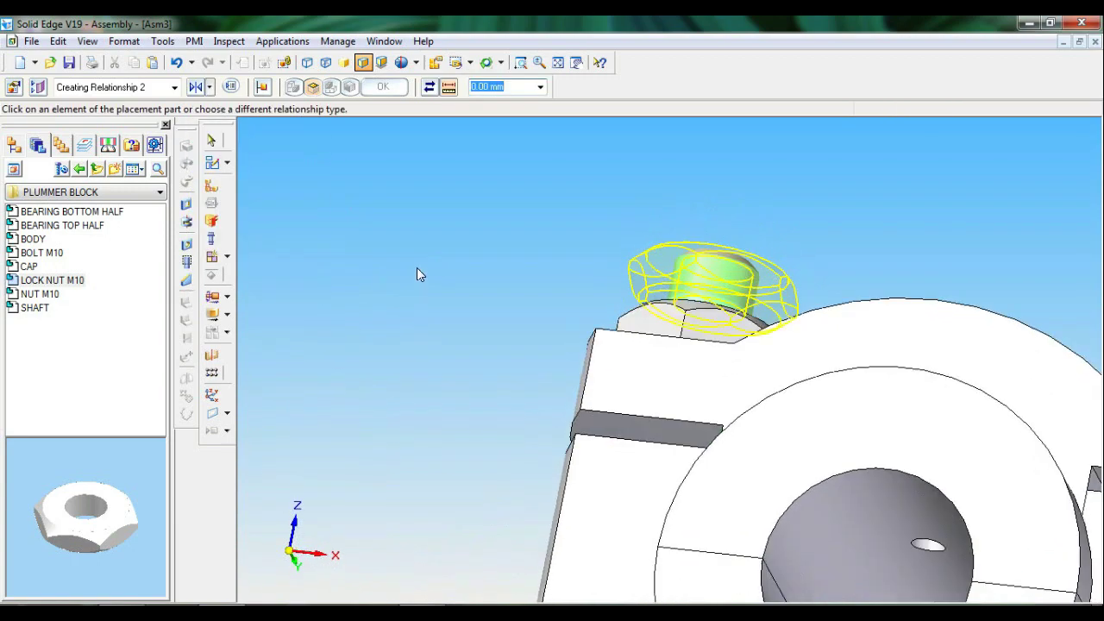
pyautogui.click(721, 297)
pyautogui.moveTo(901, 188); pyautogui.dragTo(812, 317, button='middle')
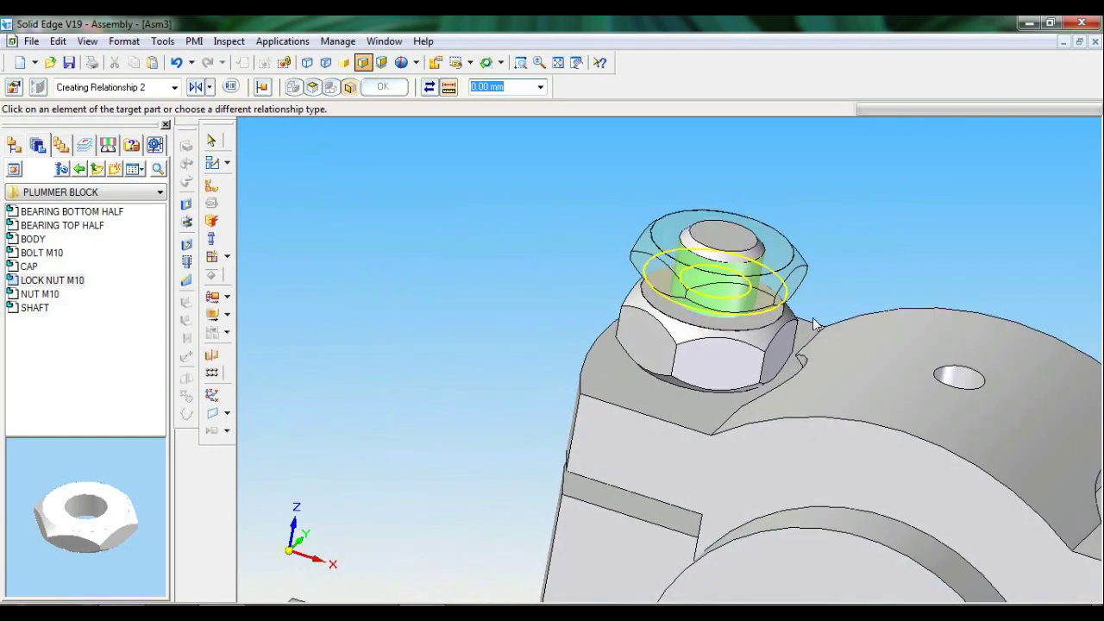
pyautogui.click(764, 321)
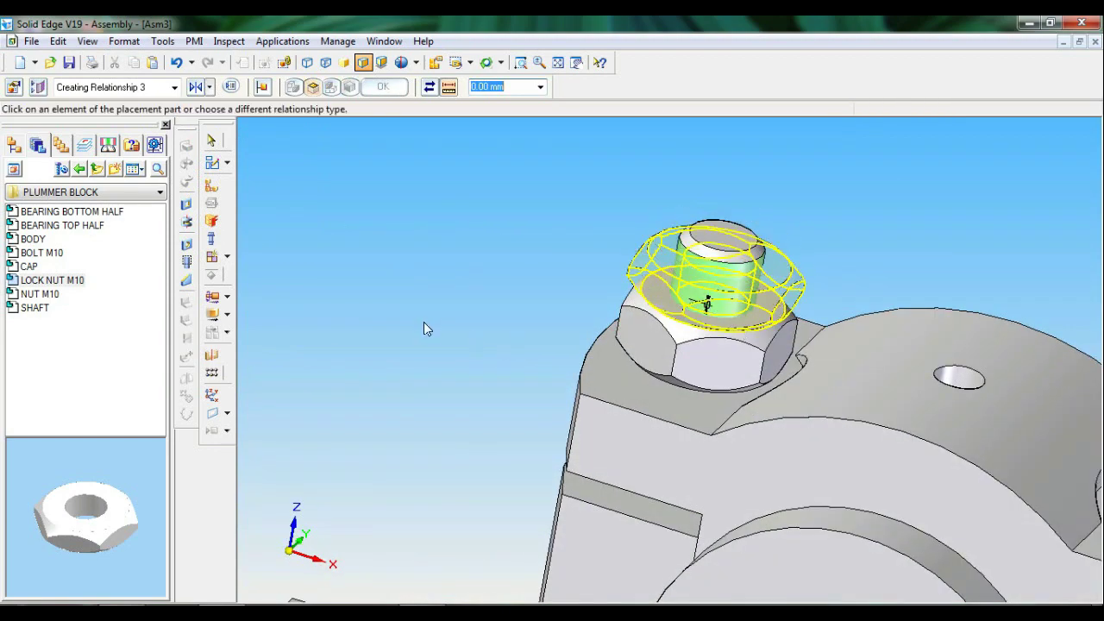
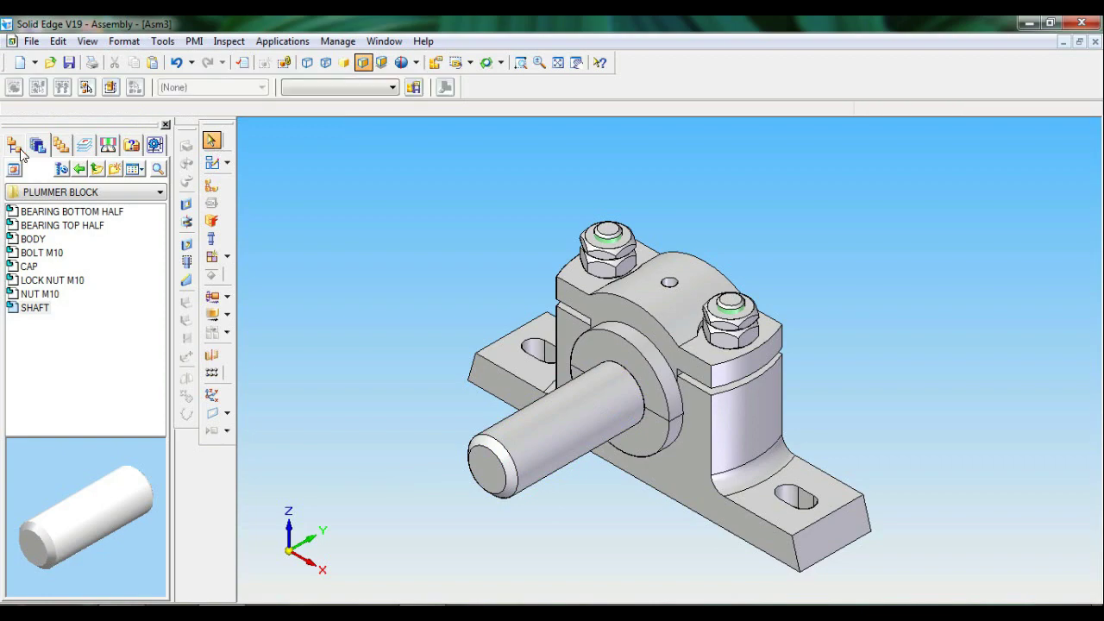
# - Show the assembly's reference planes
pyautogui.click(16, 146)
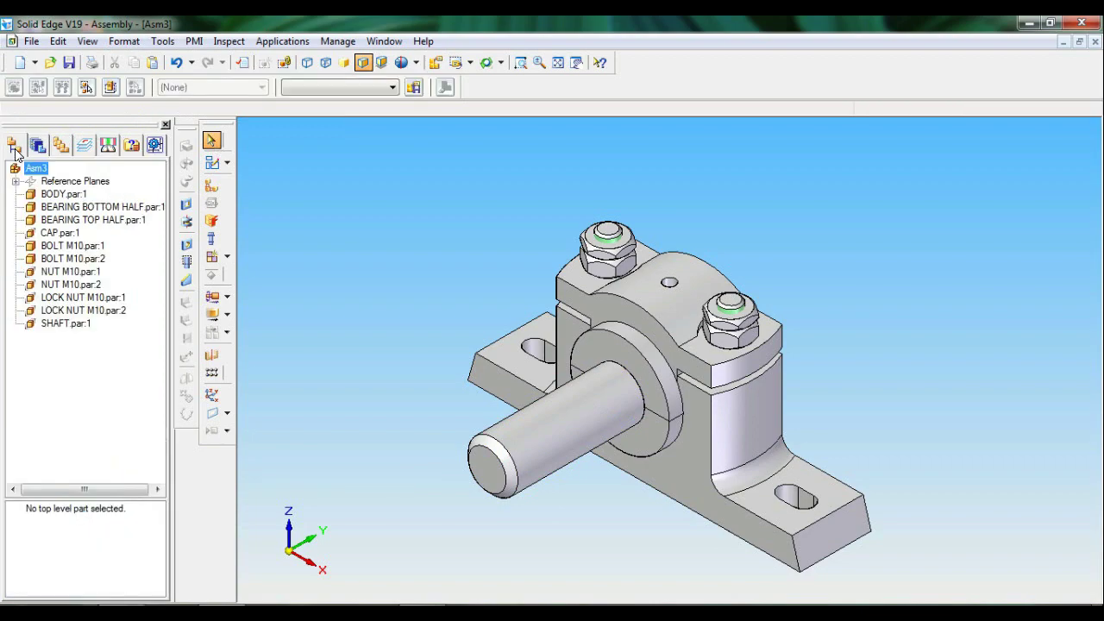
pyautogui.click(78, 181)
pyautogui.rightClick(88, 186)
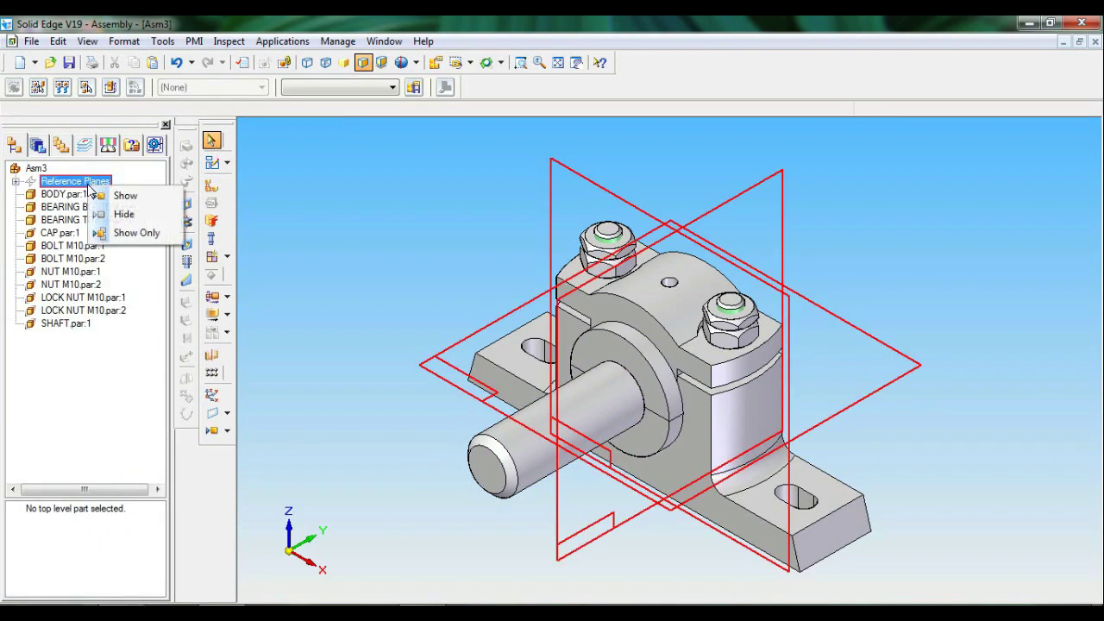
pyautogui.click(123, 194)
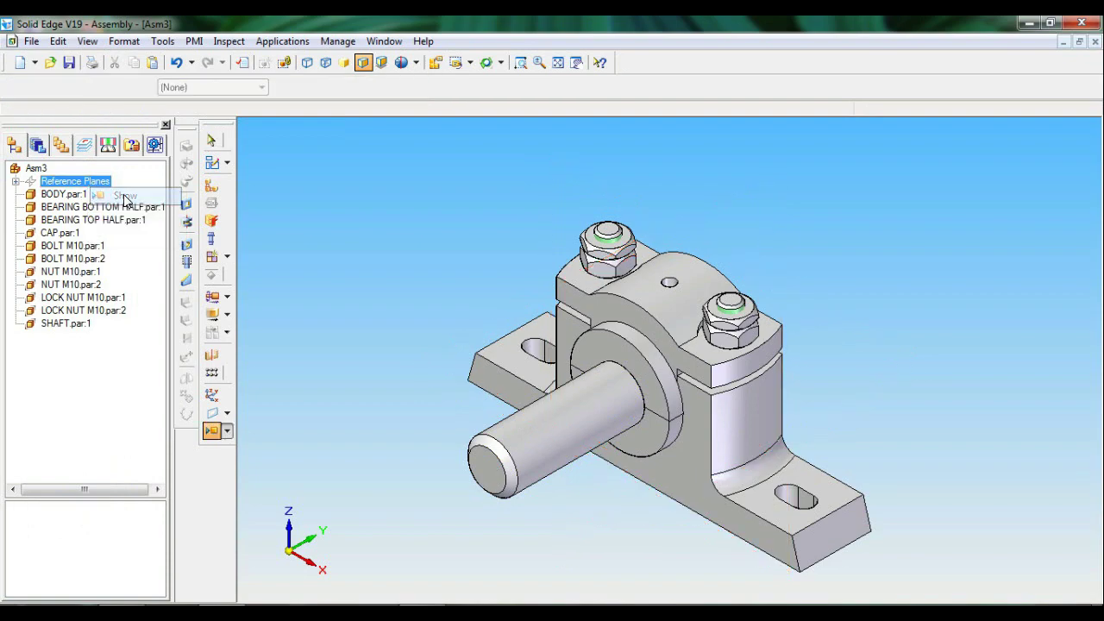
# - Mate the shaft's +Y end face to the Front (xz) reference plane at 0.00 mm offset, restore the isometric view and end the command
pyautogui.click(211, 186)
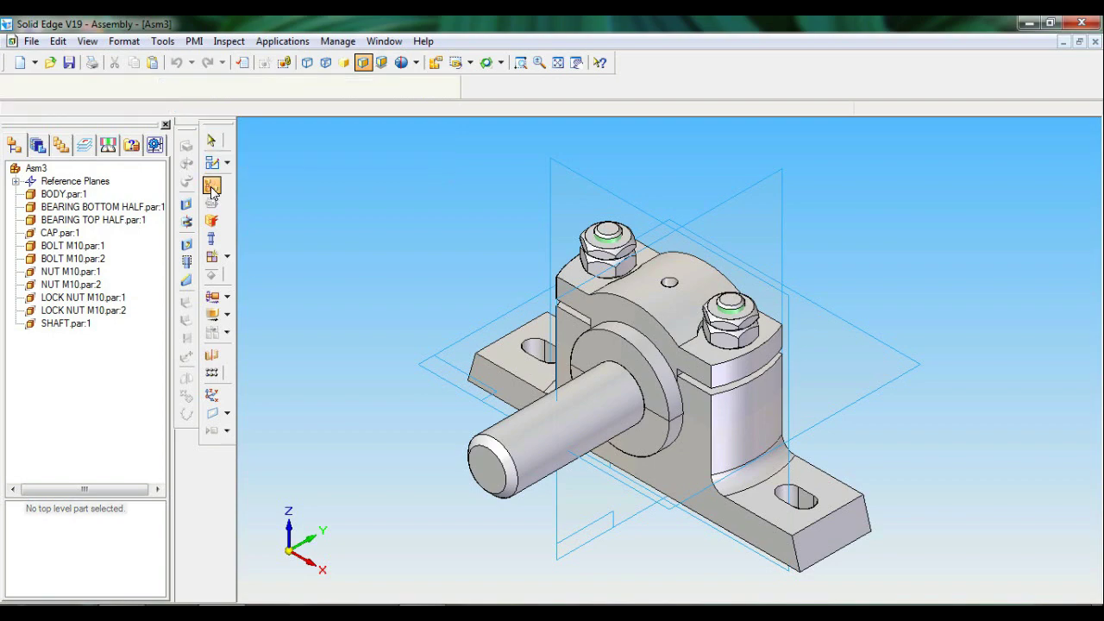
pyautogui.click(210, 87)
pyautogui.click(220, 123)
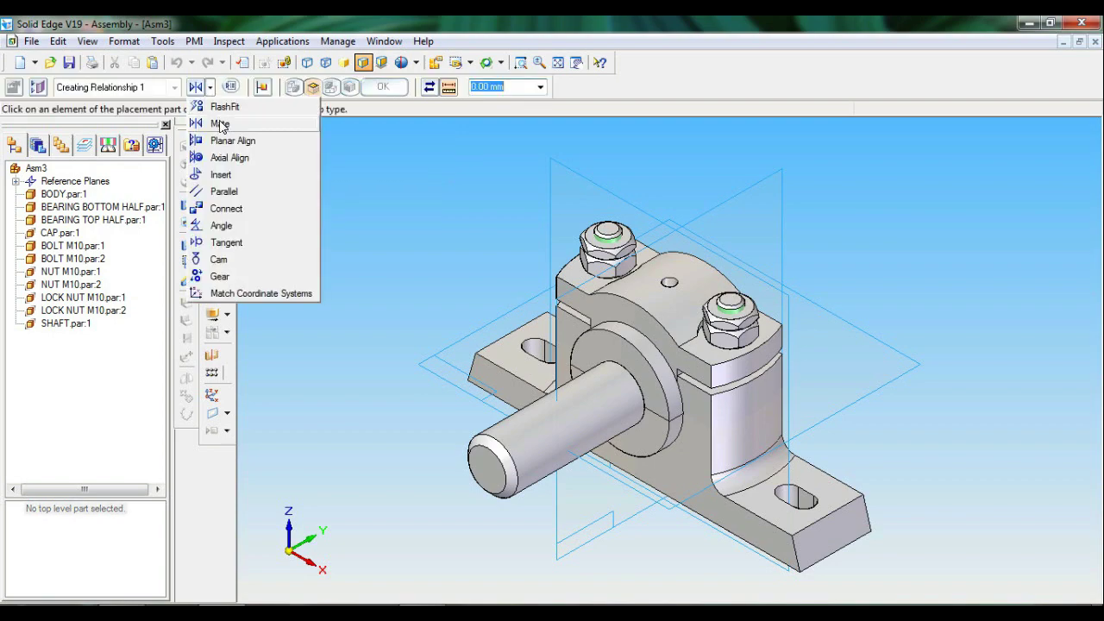
pyautogui.moveTo(966, 259); pyautogui.dragTo(665, 350, button='middle')
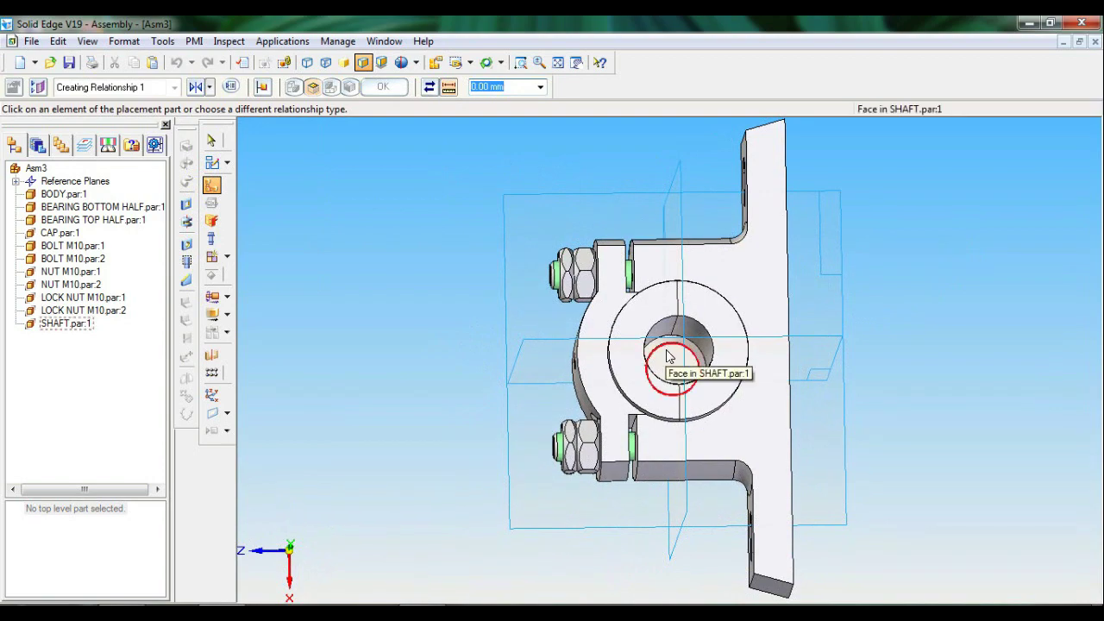
pyautogui.moveTo(884, 419); pyautogui.dragTo(937, 443, button='middle')
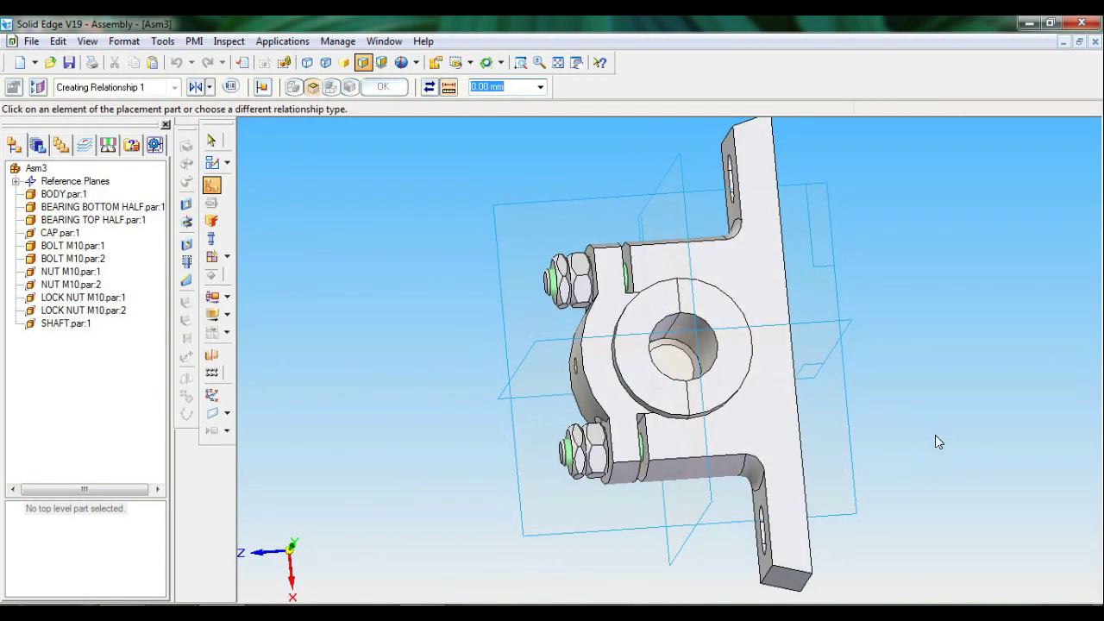
pyautogui.click(679, 368)
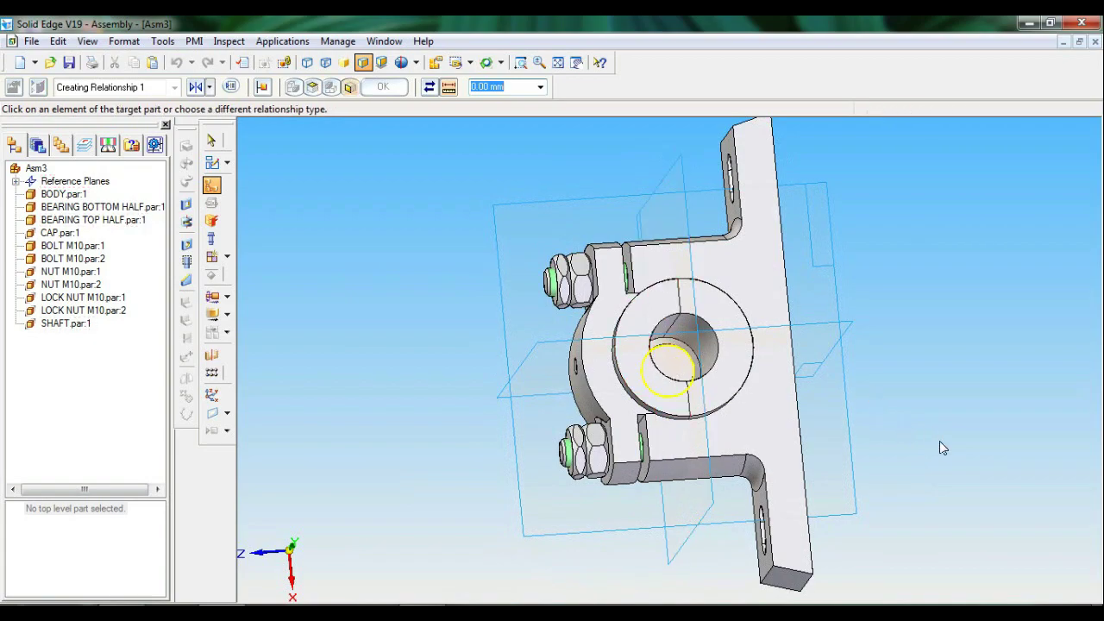
pyautogui.moveTo(940, 444); pyautogui.dragTo(1000, 317, button='middle')
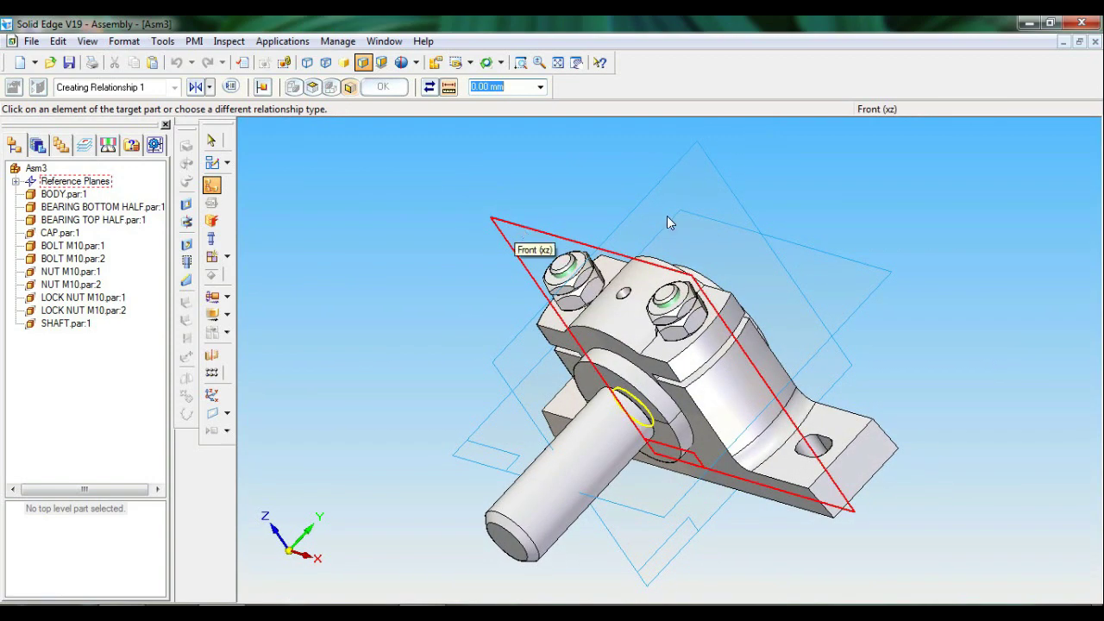
pyautogui.moveTo(937, 200); pyautogui.dragTo(954, 189, button='middle')
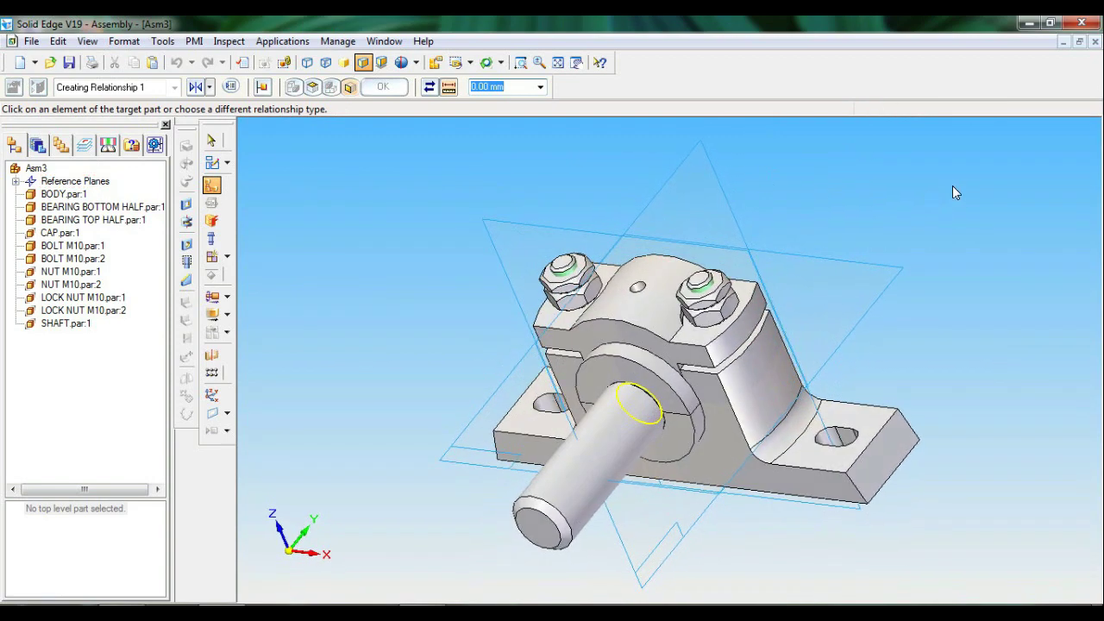
pyautogui.click(548, 230)
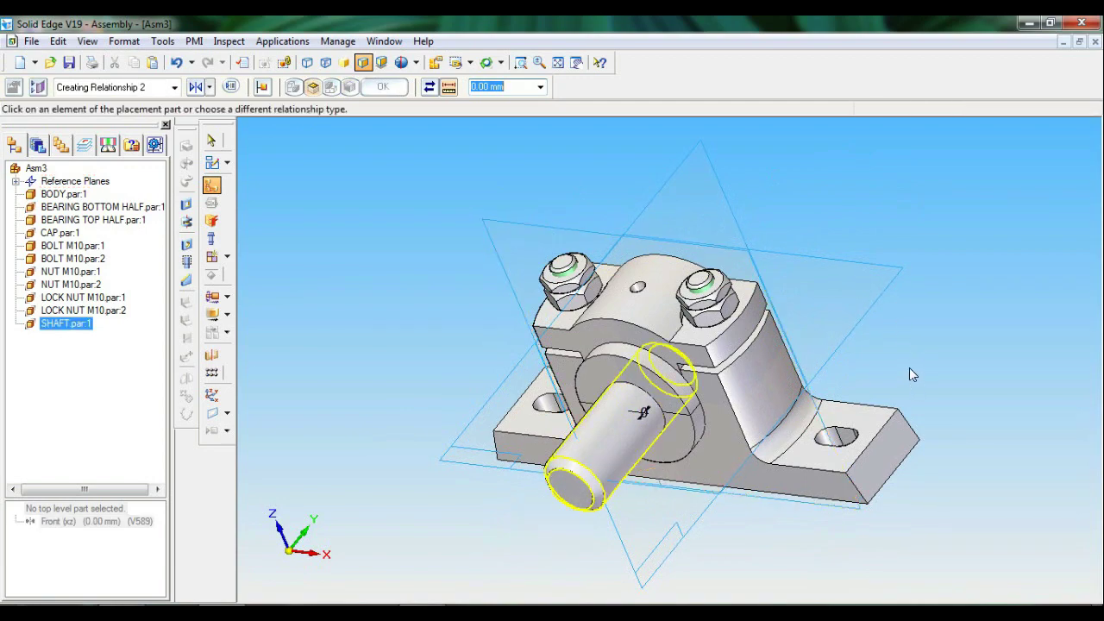
pyautogui.moveTo(909, 367); pyautogui.dragTo(783, 275, button='middle')
pyautogui.click(471, 63)
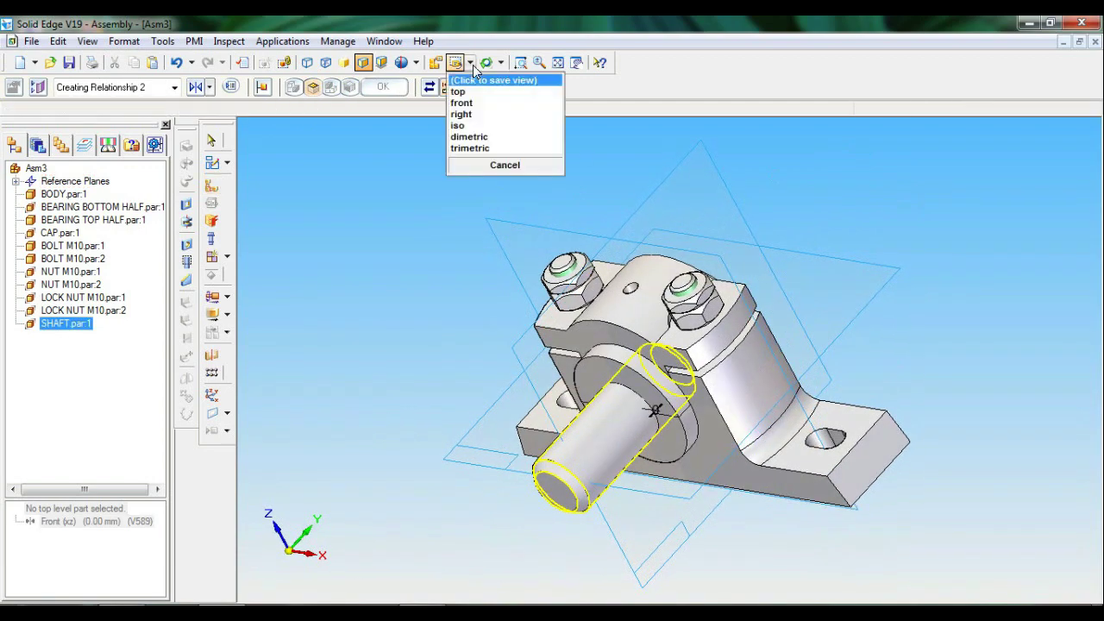
pyautogui.click(466, 125)
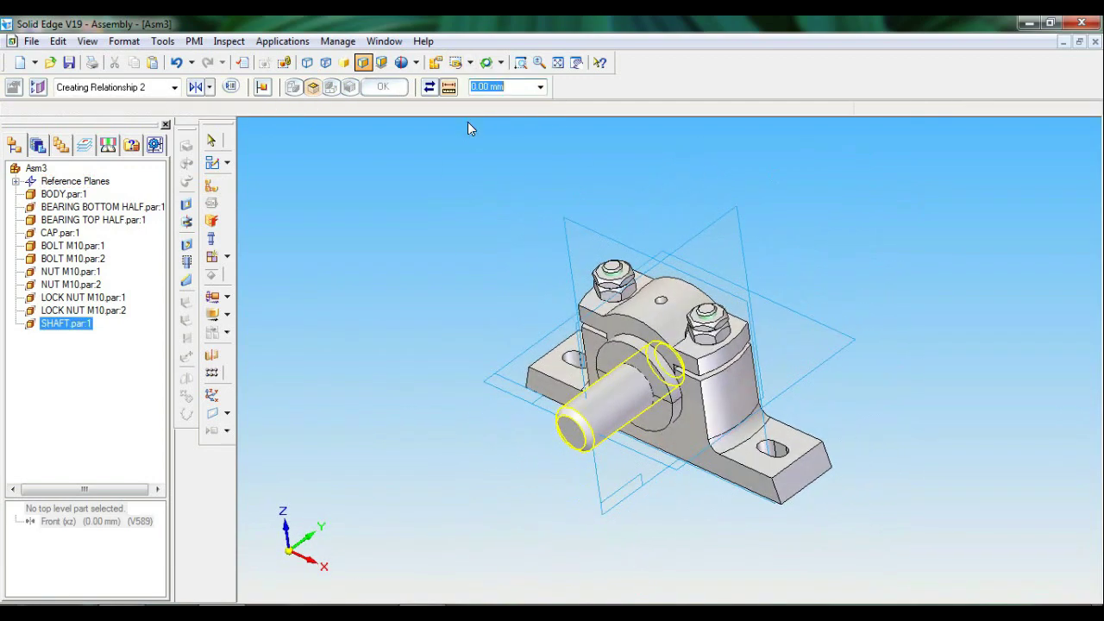
pyautogui.click(210, 143)
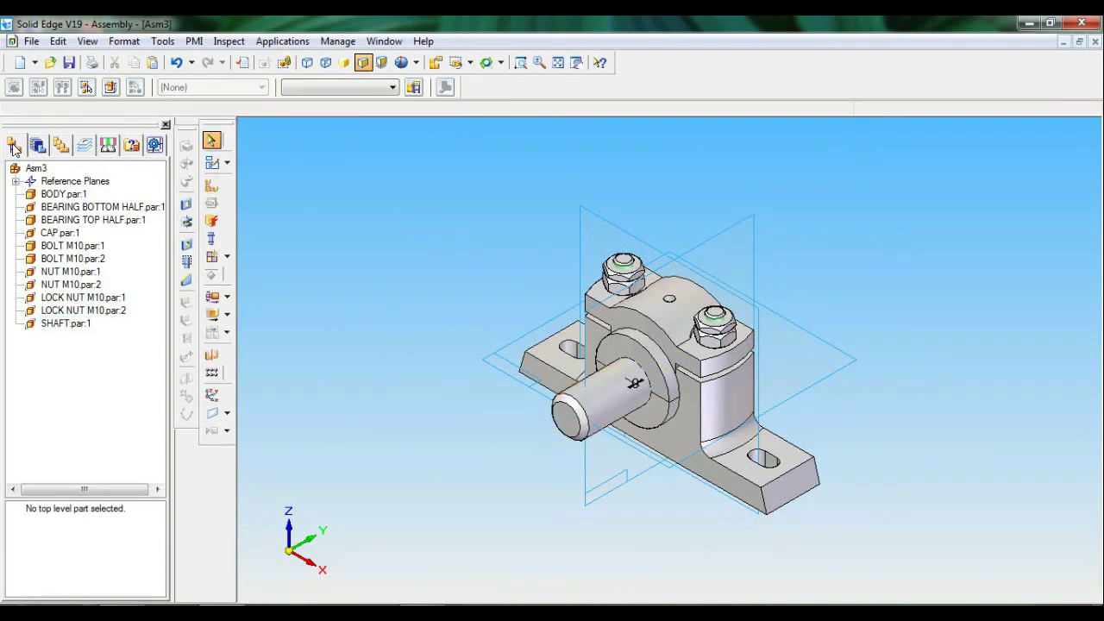
# - Edit the shaft's mate to the Front (xz) plane, trying an offset of 70/2 and setting it to -70/2 (-35 mm)
pyautogui.click(78, 326)
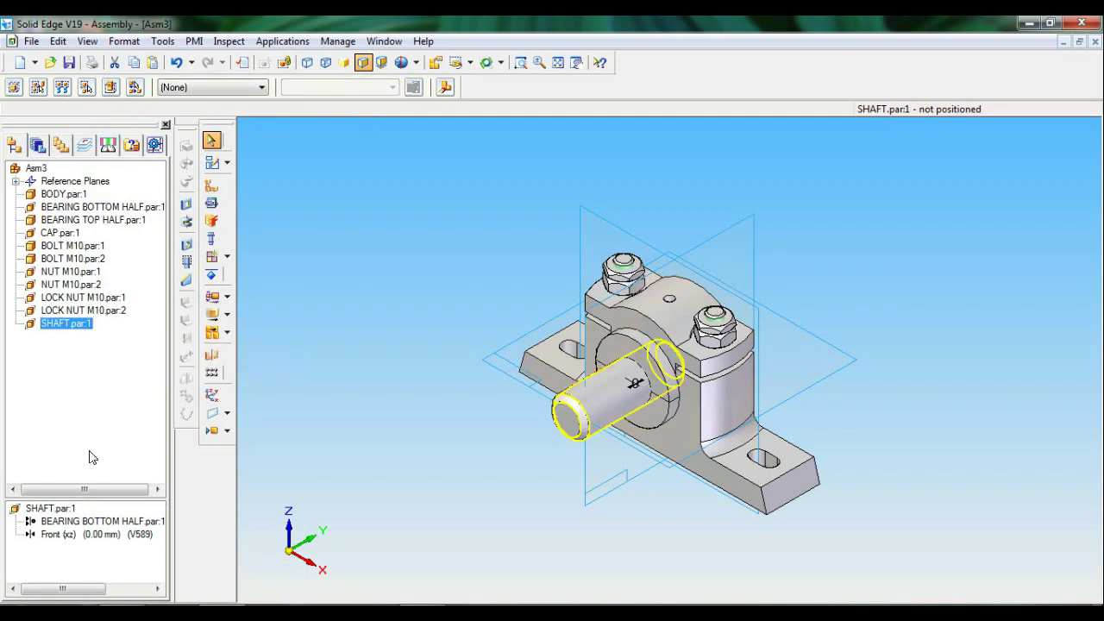
pyautogui.click(108, 535)
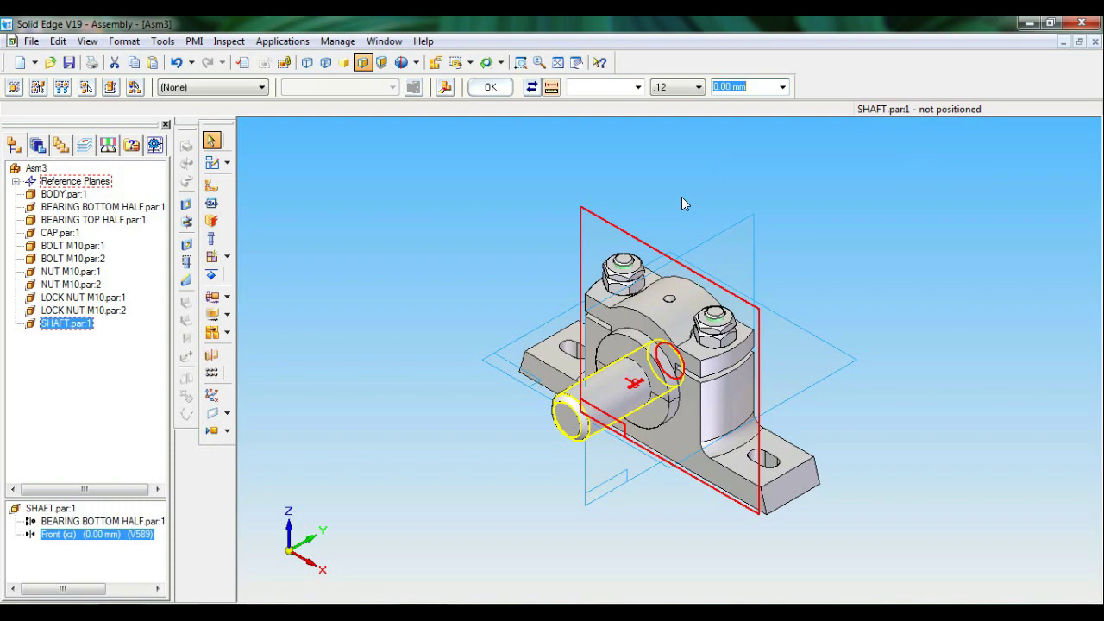
pyautogui.write('70/2')
pyautogui.press('Return')
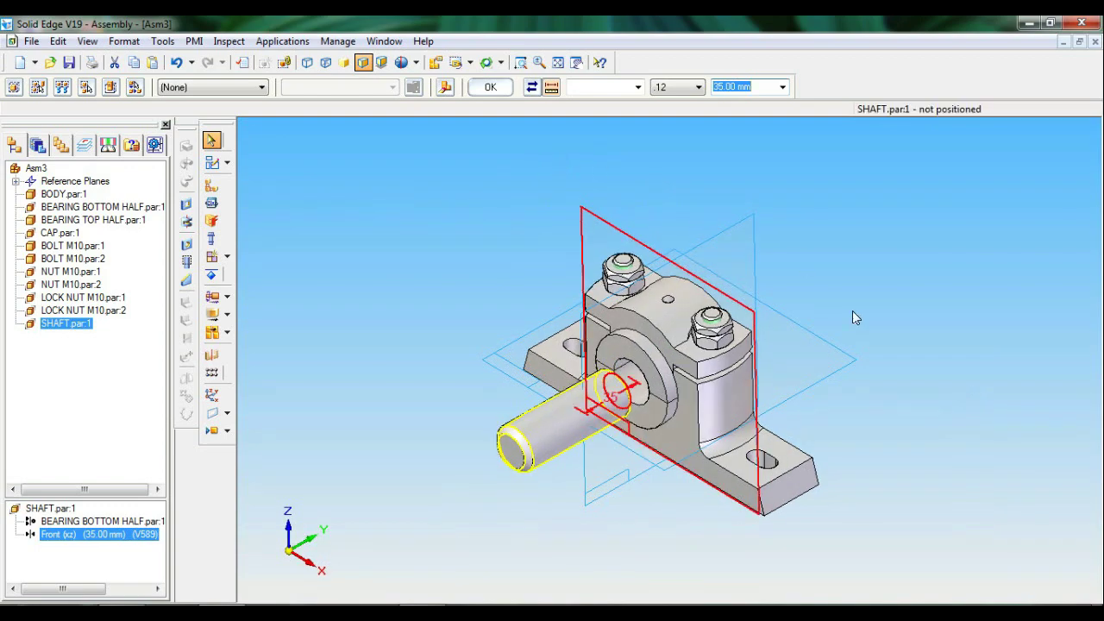
pyautogui.write('-70/2')
pyautogui.press('Return')
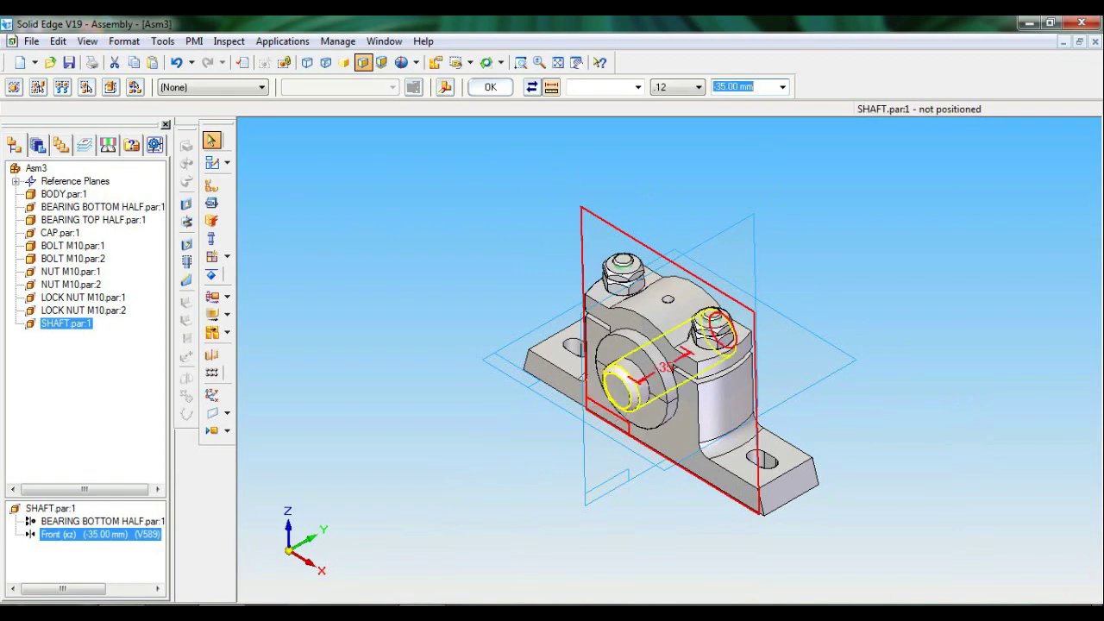
pyautogui.click(212, 141)
pyautogui.click(911, 434)
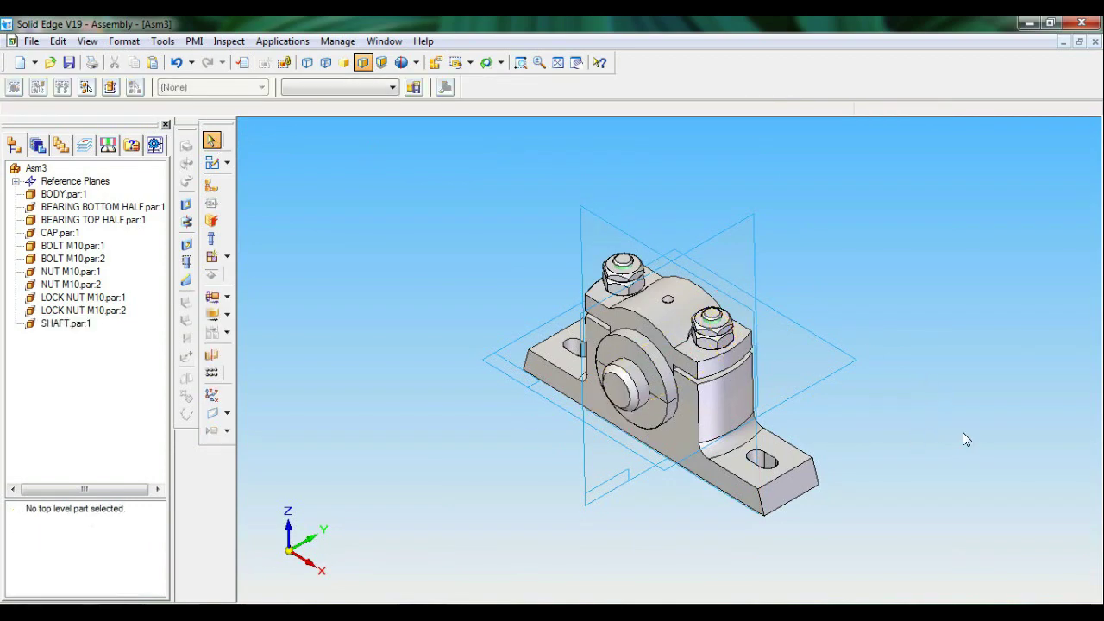
# - Hide the assembly's reference planes and restore the fitted isometric view
pyautogui.moveTo(963, 432); pyautogui.dragTo(941, 440, button='middle')
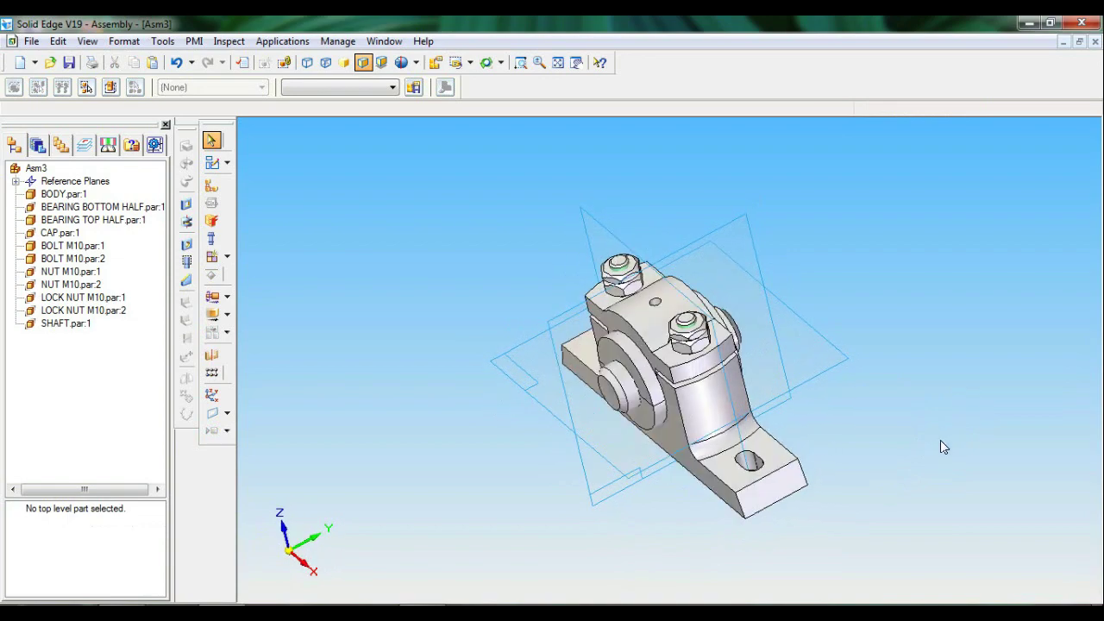
pyautogui.rightClick(76, 182)
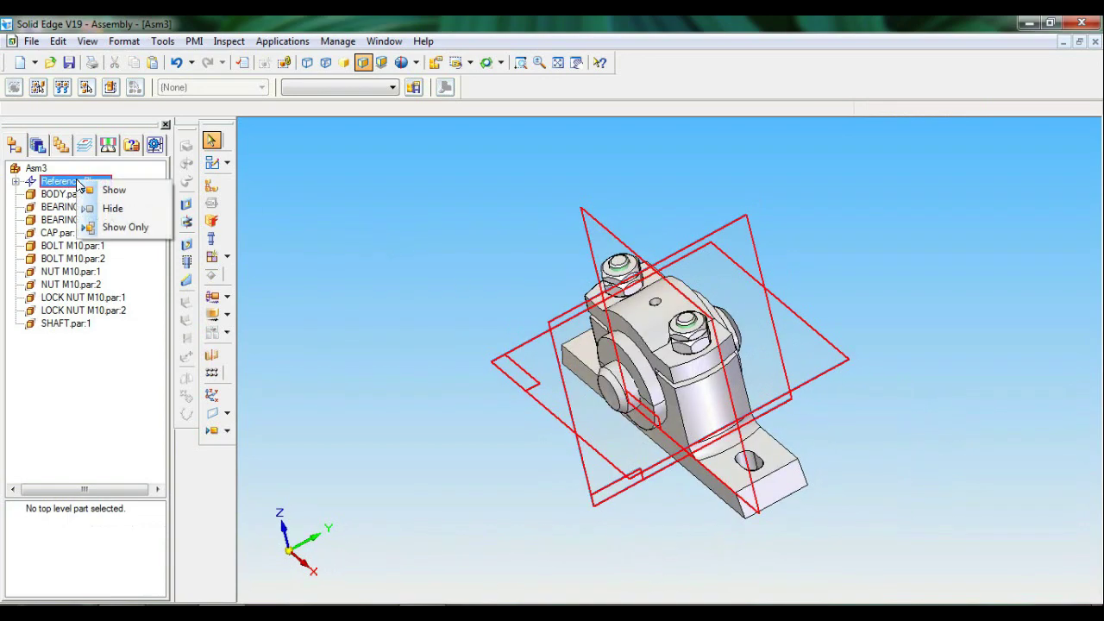
pyautogui.click(113, 208)
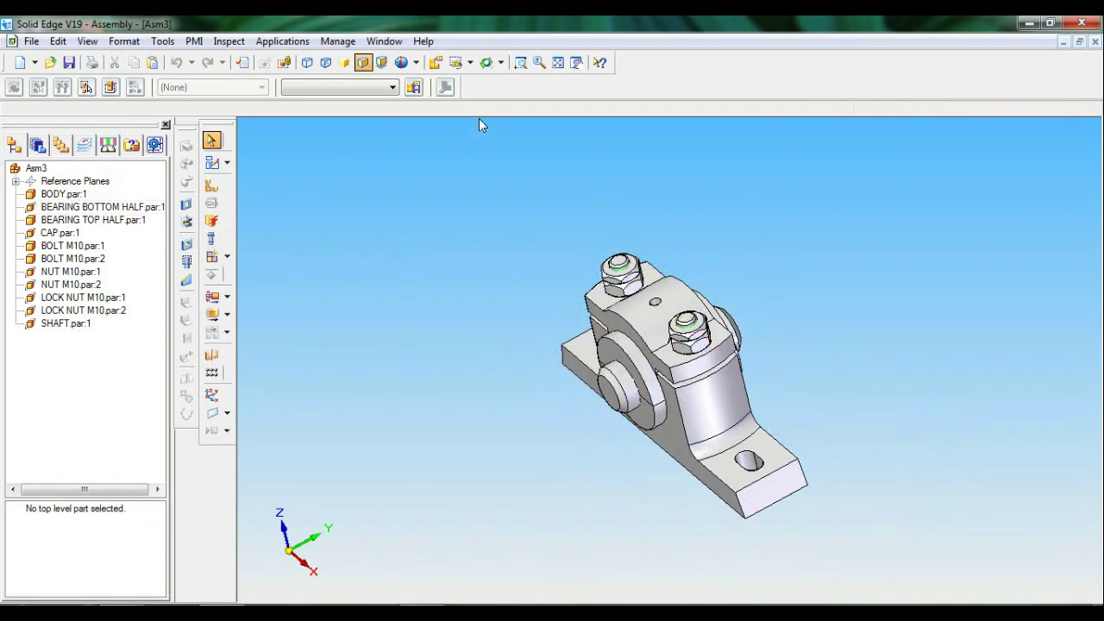
pyautogui.click(471, 66)
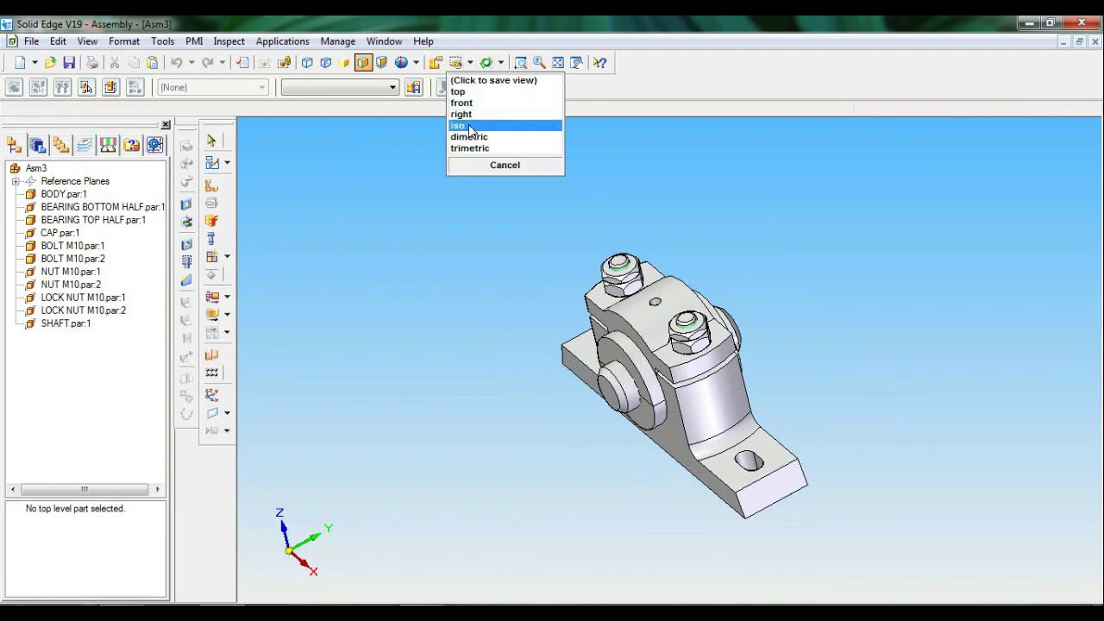
pyautogui.click(483, 120)
pyautogui.click(557, 63)
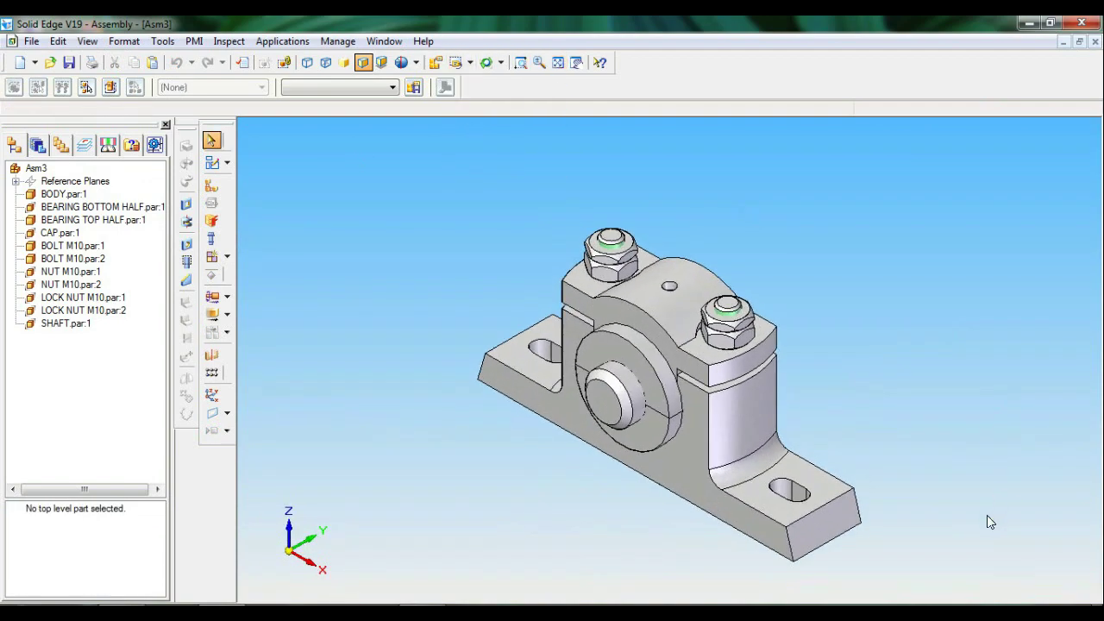
# - Inspect the completed plummer block assembly from other angles and restore the fitted isometric view
pyautogui.moveTo(989, 461); pyautogui.dragTo(728, 403, button='middle')
pyautogui.moveTo(790, 335); pyautogui.dragTo(818, 401, button='middle')
pyautogui.click(470, 62)
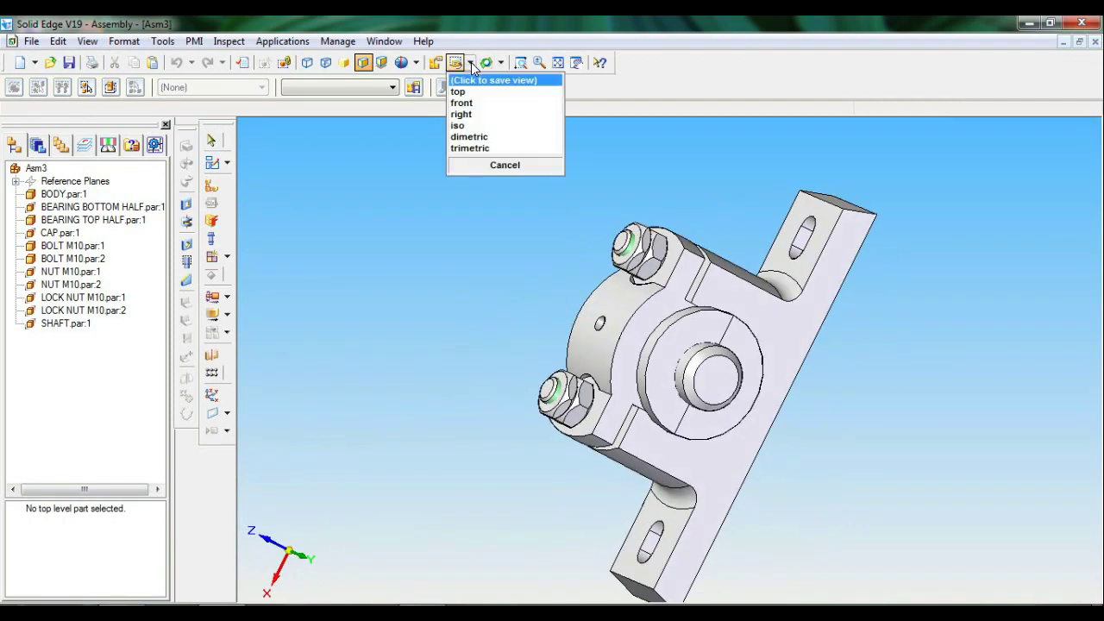
pyautogui.click(470, 125)
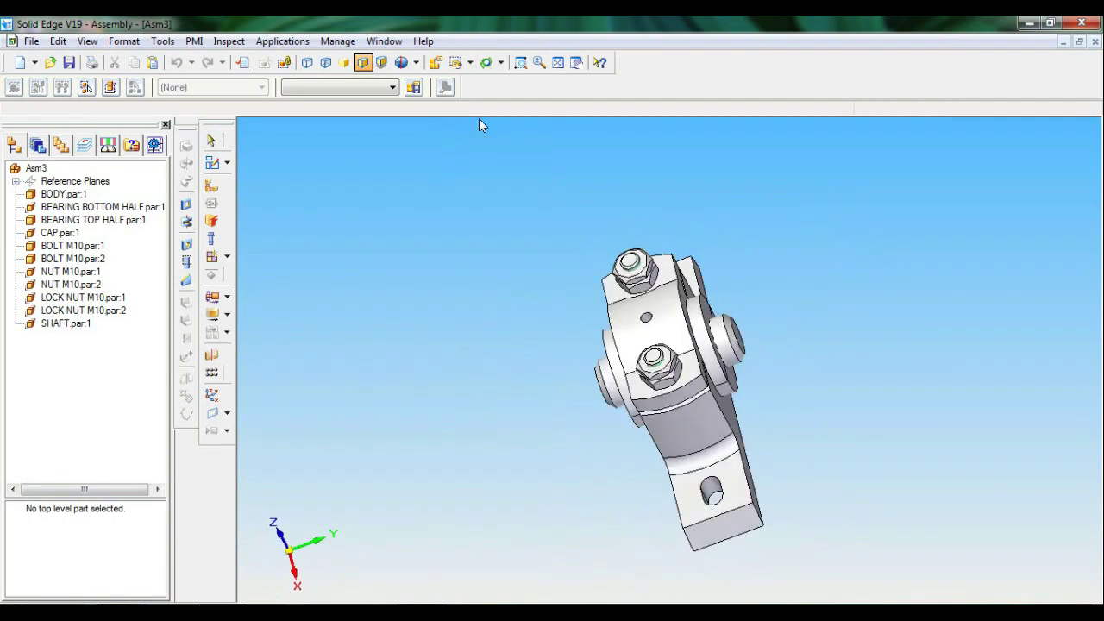
pyautogui.click(558, 62)
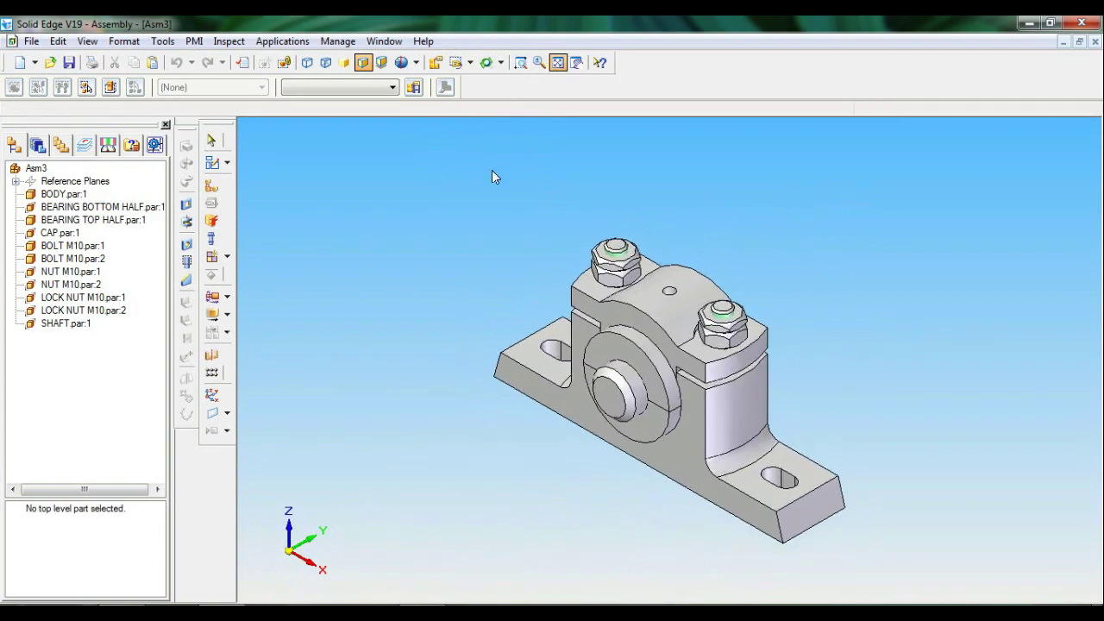
# - Automatically explode the top-level assembly in the Explode - Render - Animate environment, then return to the assembly environment and fit the view
pyautogui.click(276, 43)
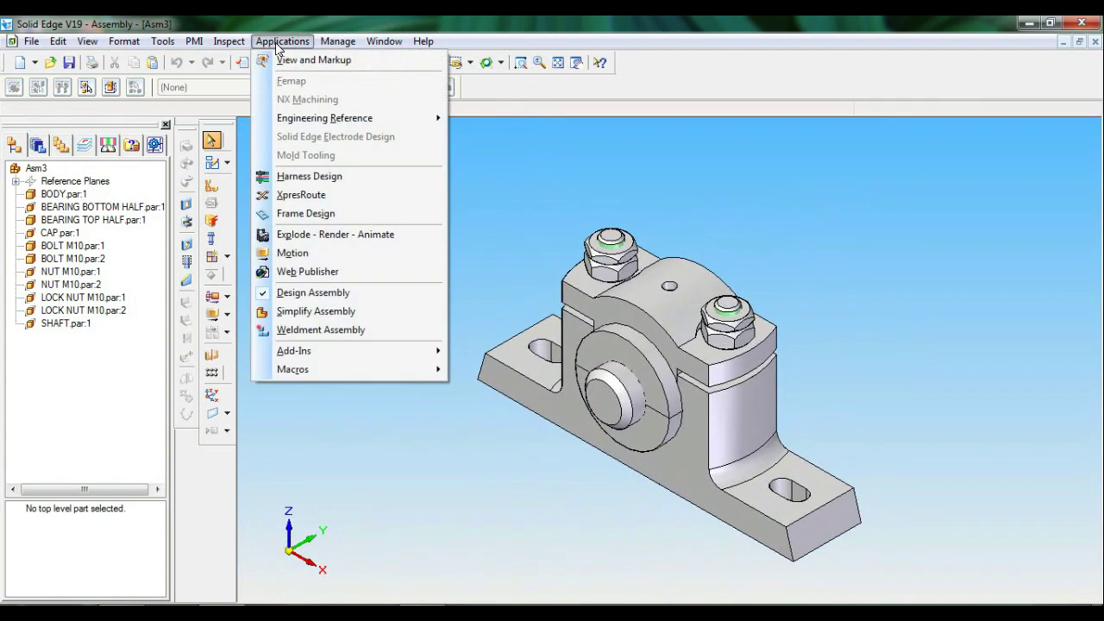
pyautogui.click(352, 236)
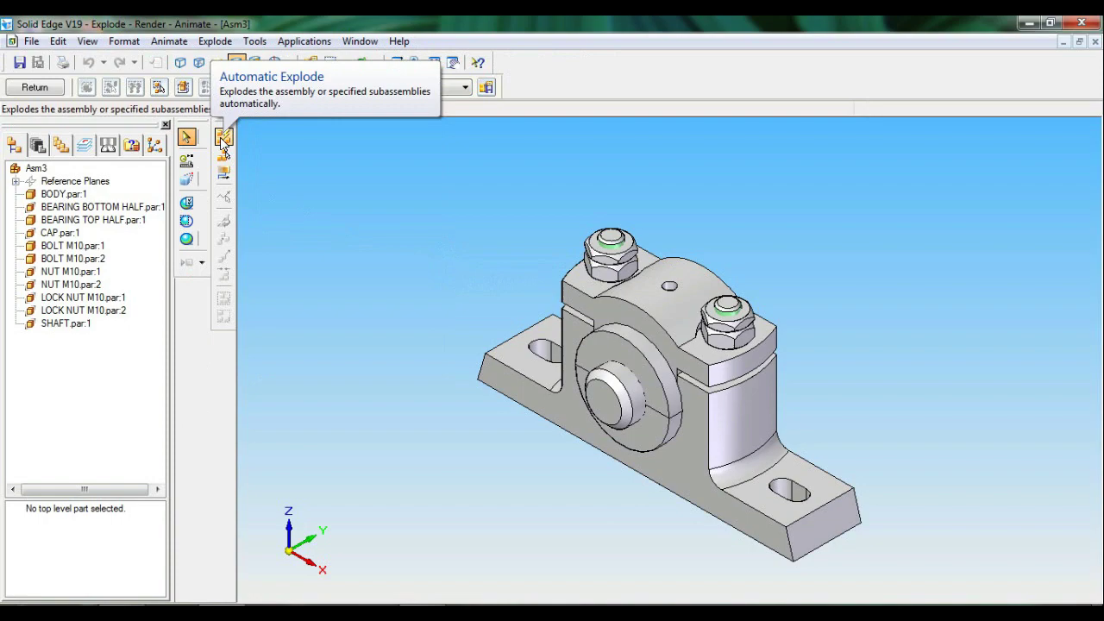
pyautogui.click(223, 139)
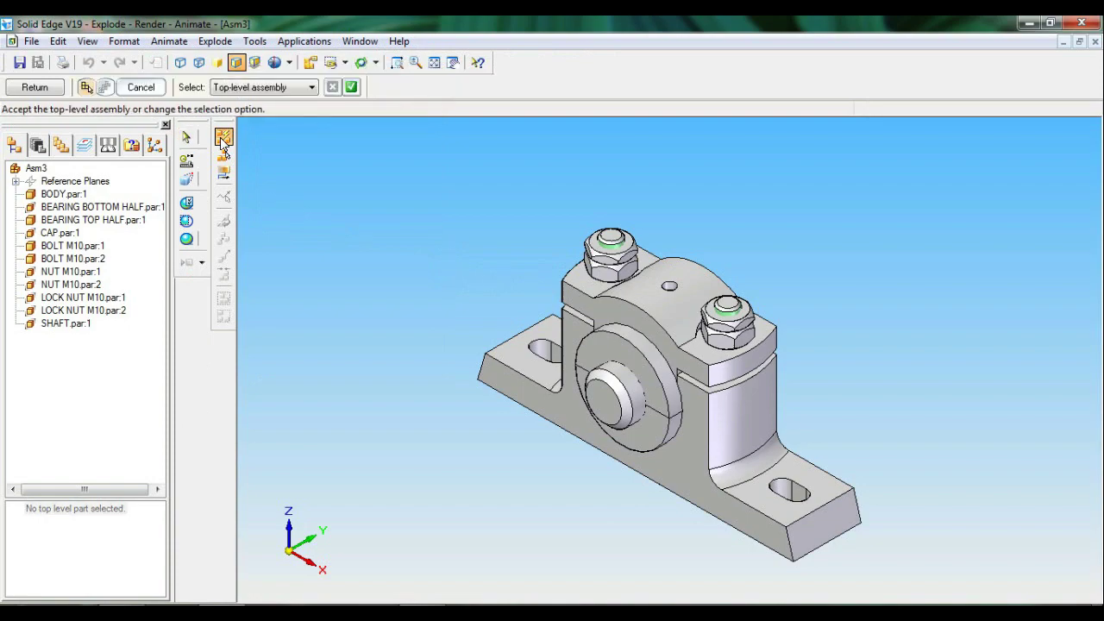
pyautogui.click(351, 87)
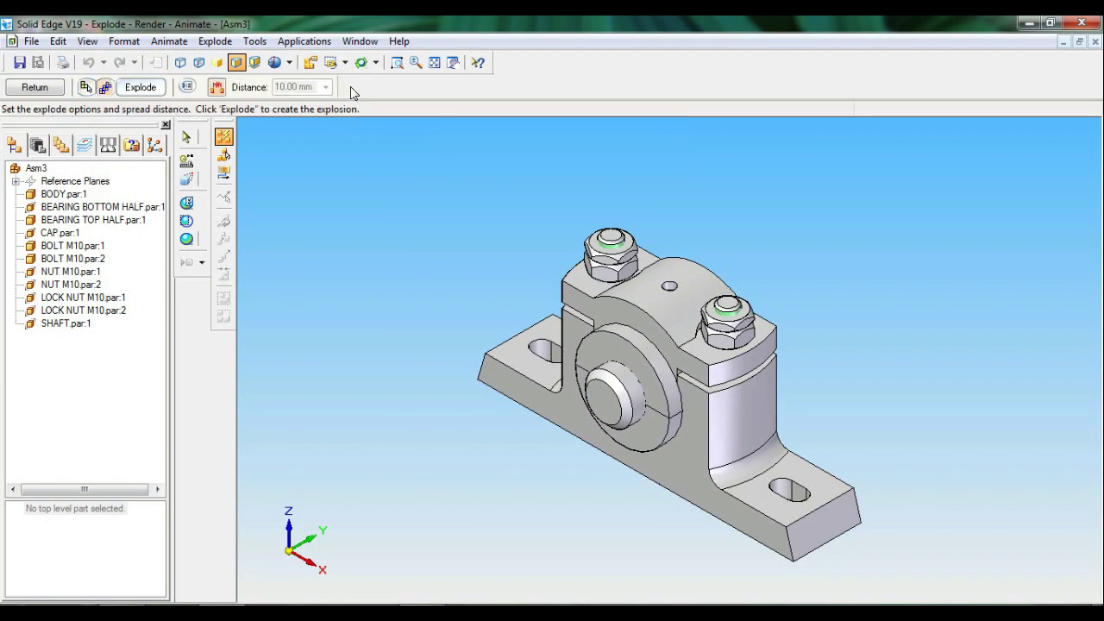
pyautogui.click(140, 87)
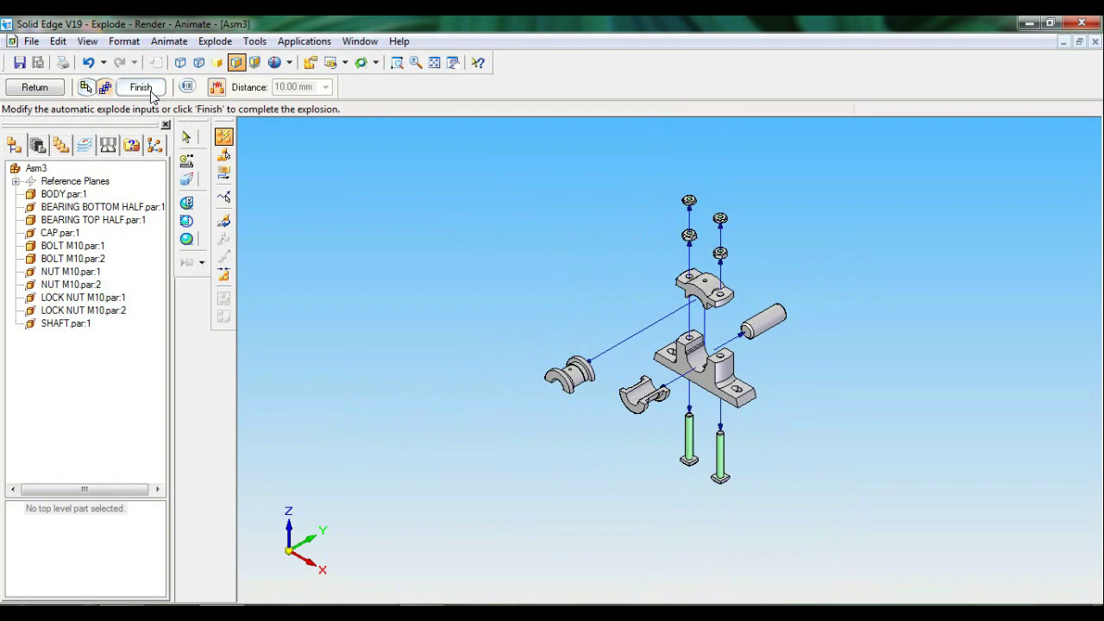
pyautogui.click(140, 87)
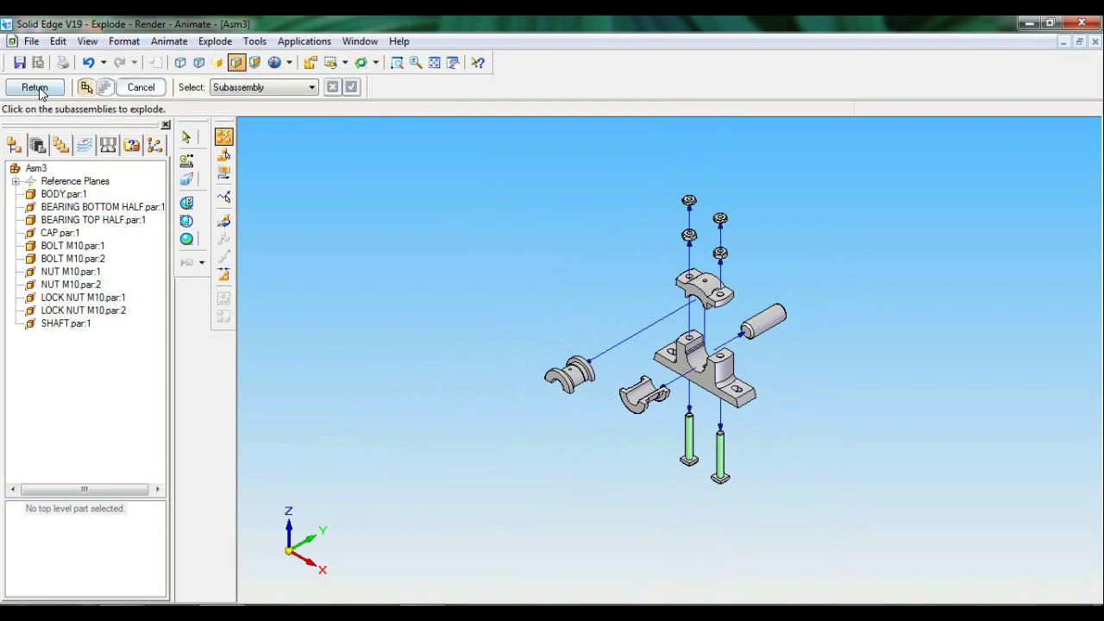
pyautogui.click(36, 88)
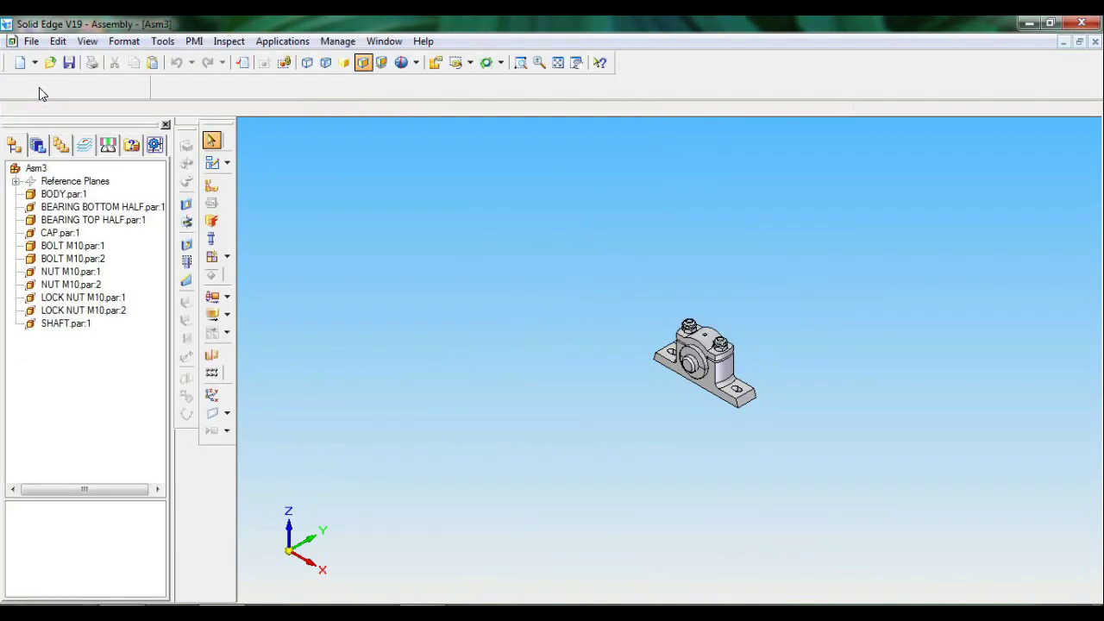
pyautogui.click(558, 64)
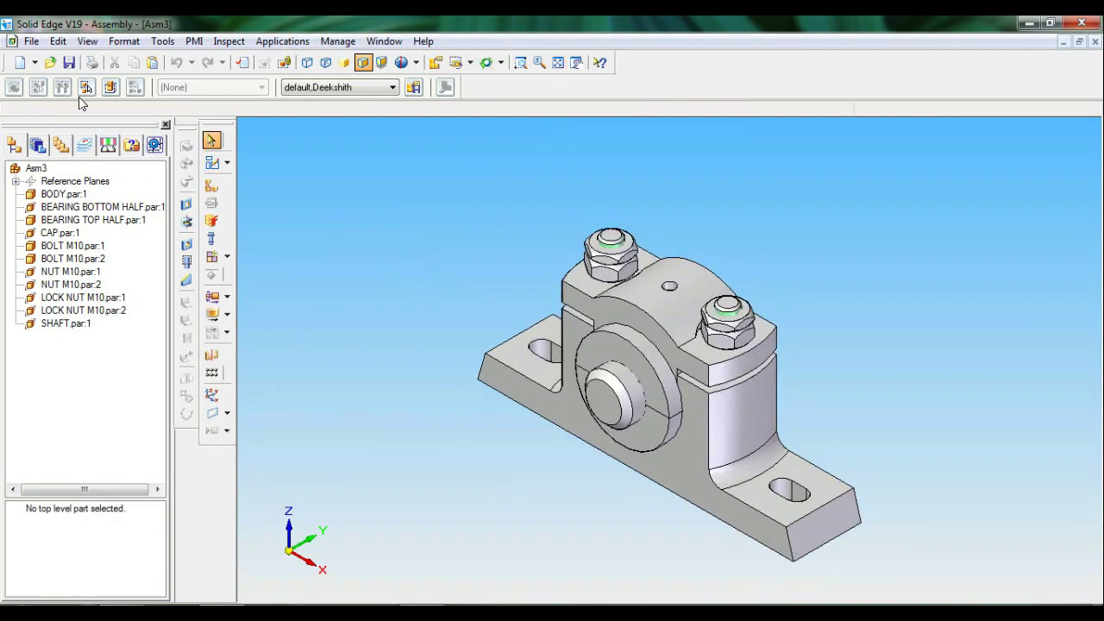
# - Save the assembly as PLUMMER BLOCK ASSEMBLY in the PLUMMER BLOCK folder on the Desktop
pyautogui.click(30, 41)
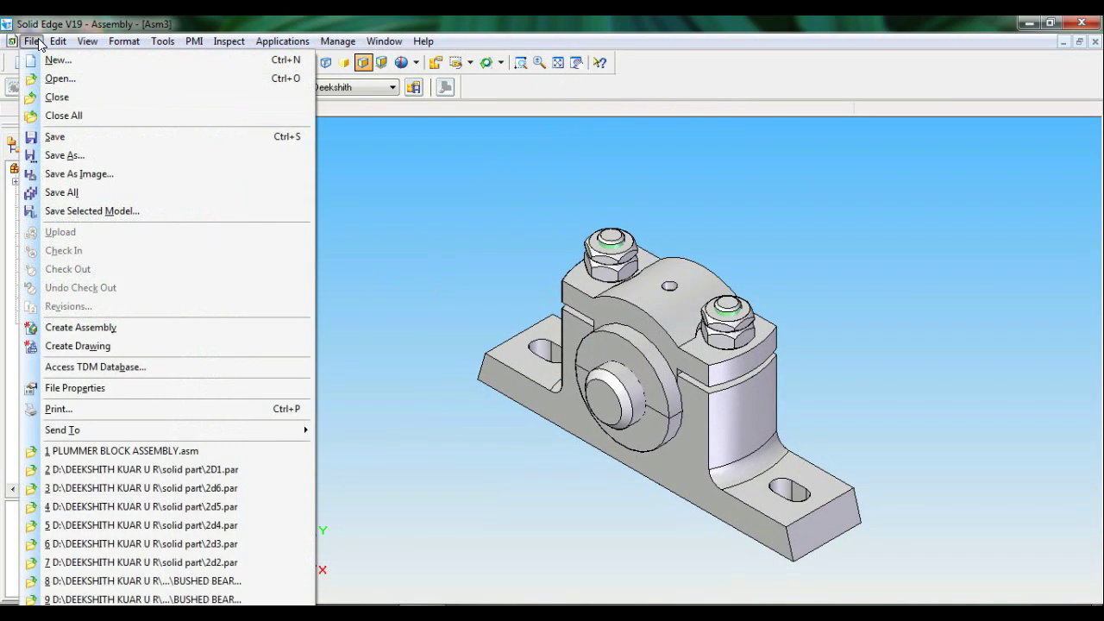
pyautogui.click(67, 140)
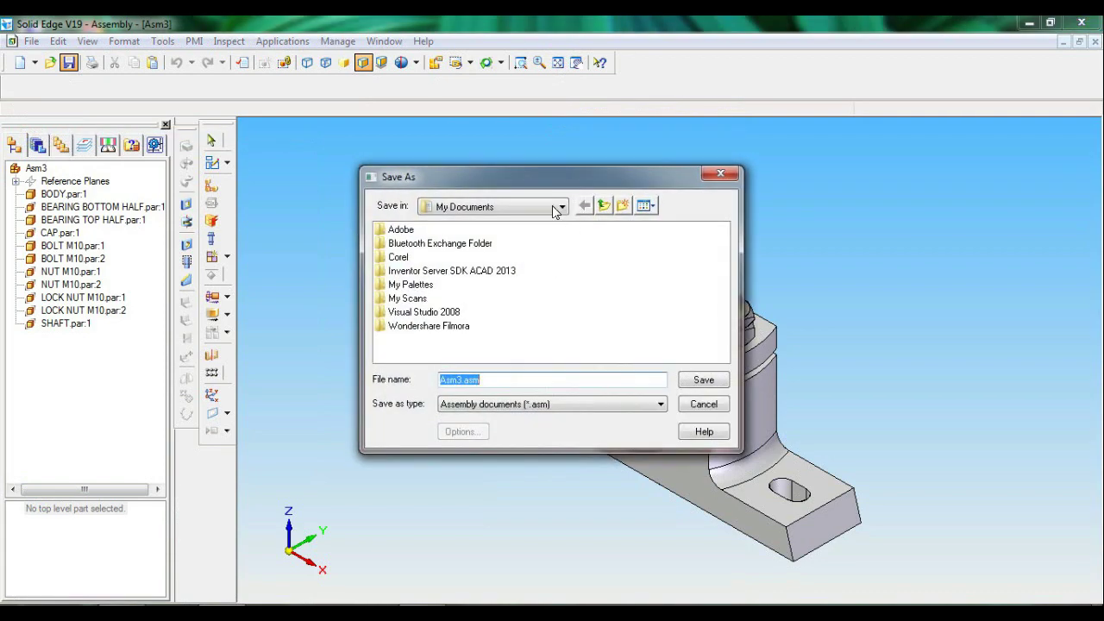
pyautogui.click(558, 207)
pyautogui.click(473, 220)
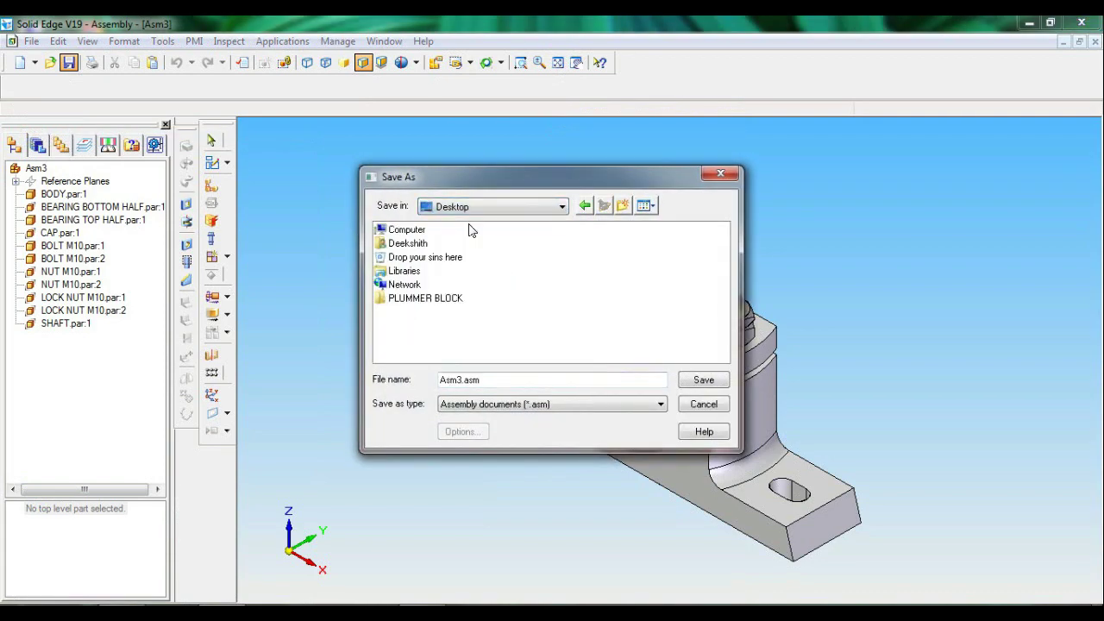
pyautogui.doubleClick(452, 300)
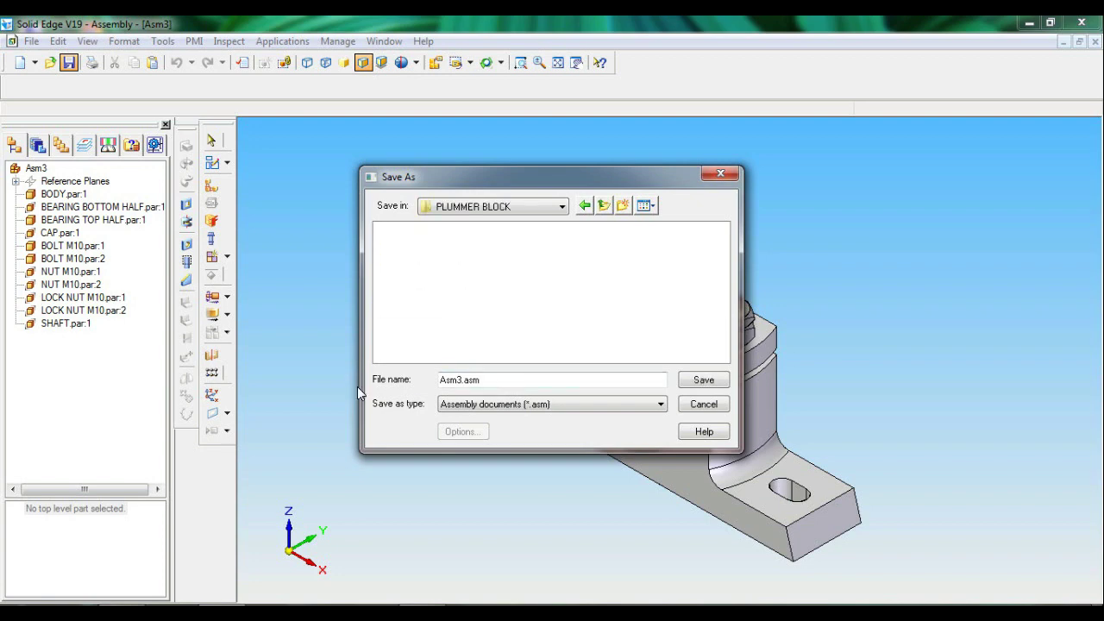
pyautogui.moveTo(492, 382); pyautogui.dragTo(409, 376)
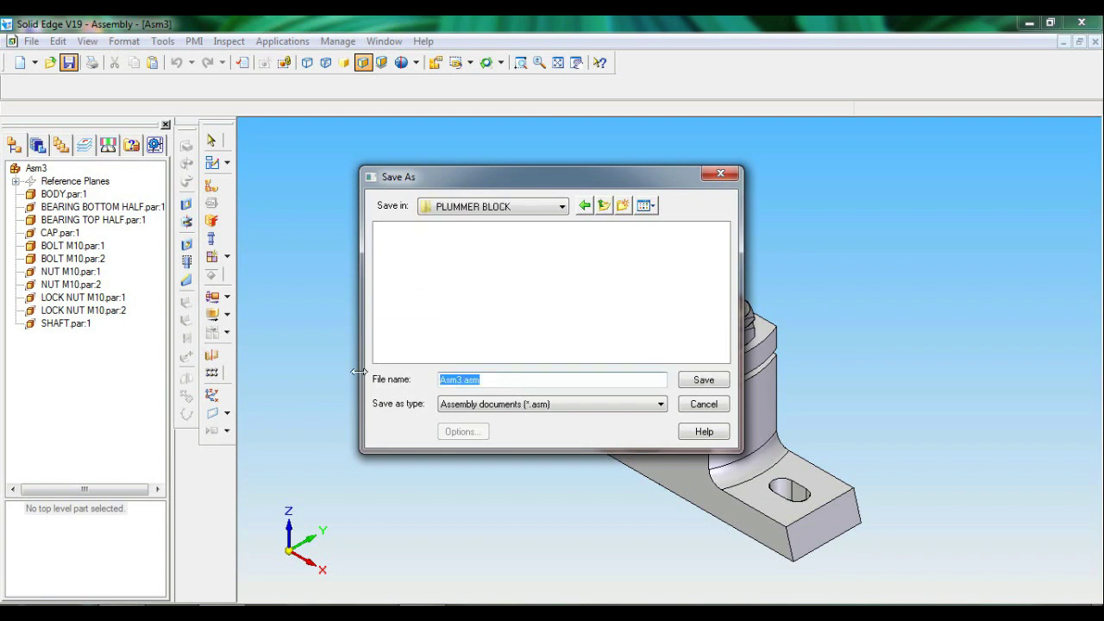
pyautogui.write('PLUMMER BLOCK ASSEMBLY')
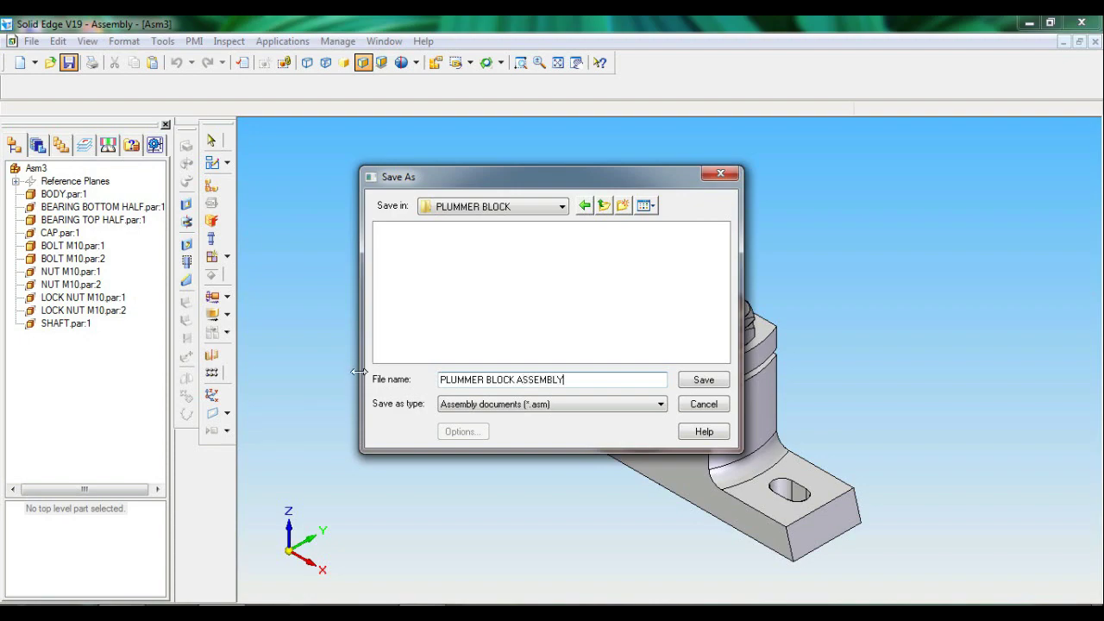
pyautogui.click(705, 379)
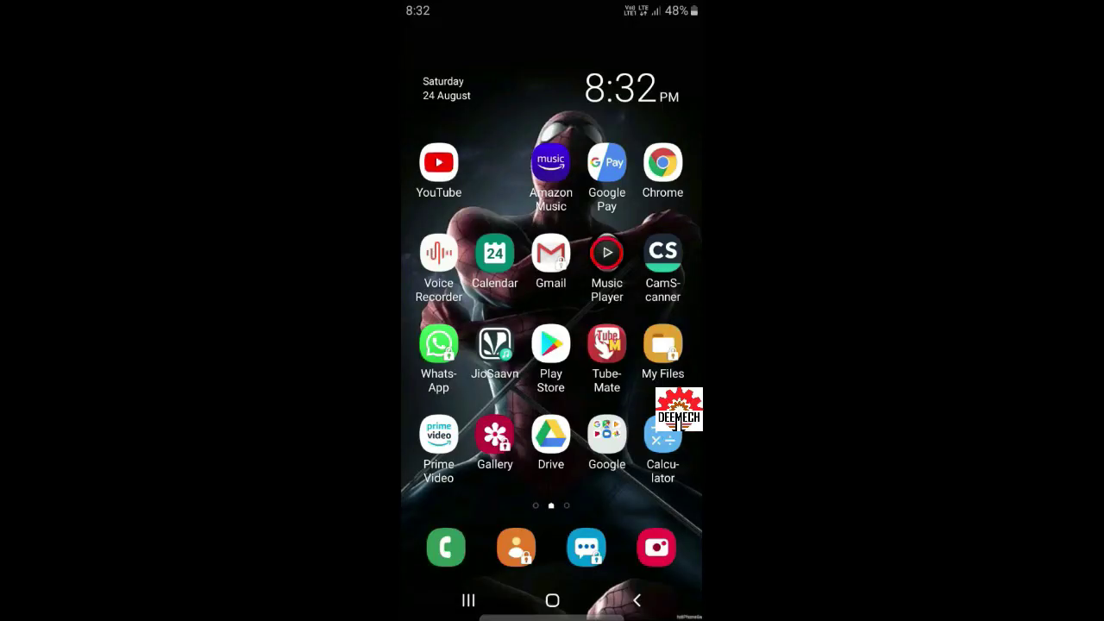
# - Switch to YouTube on the phone, search for "deemech" and open the DEEMECH channel
pyautogui.click(438, 162)
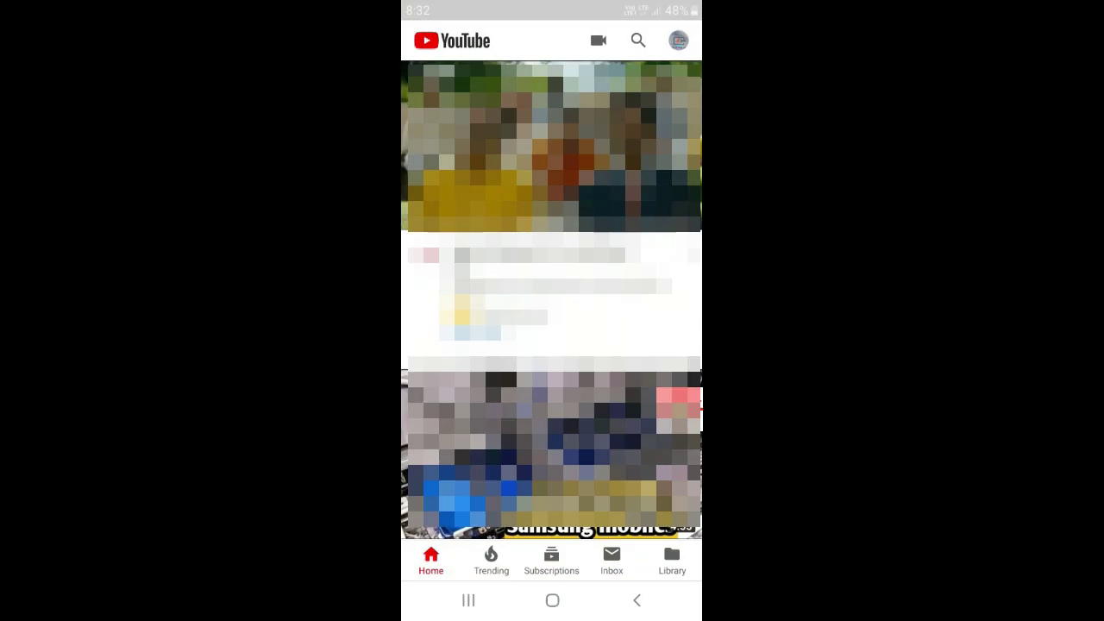
pyautogui.click(638, 40)
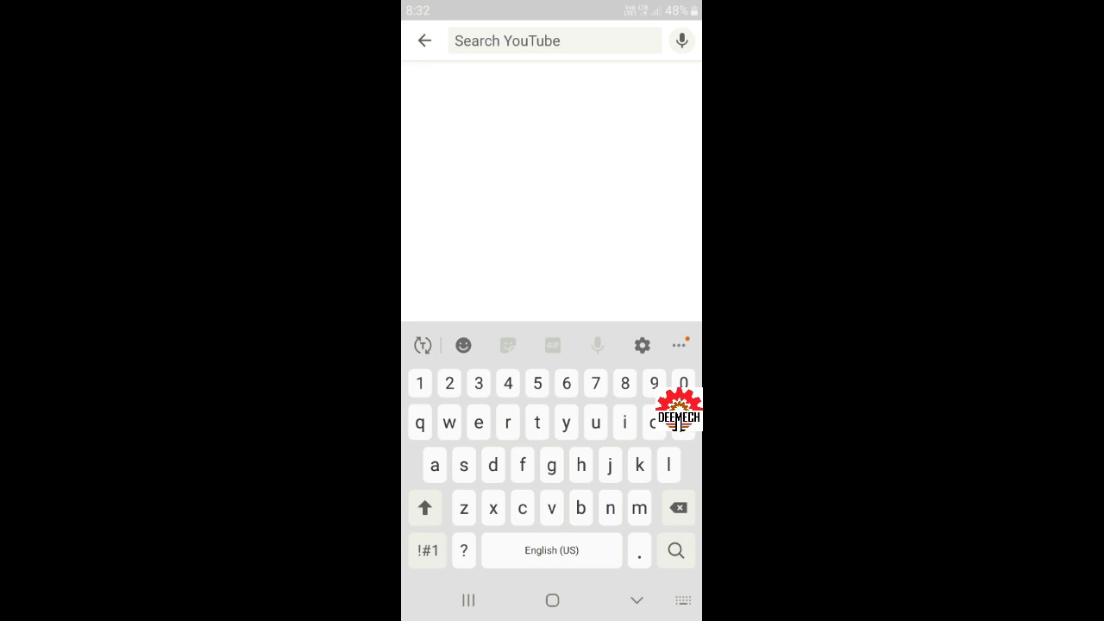
pyautogui.write('deemech')
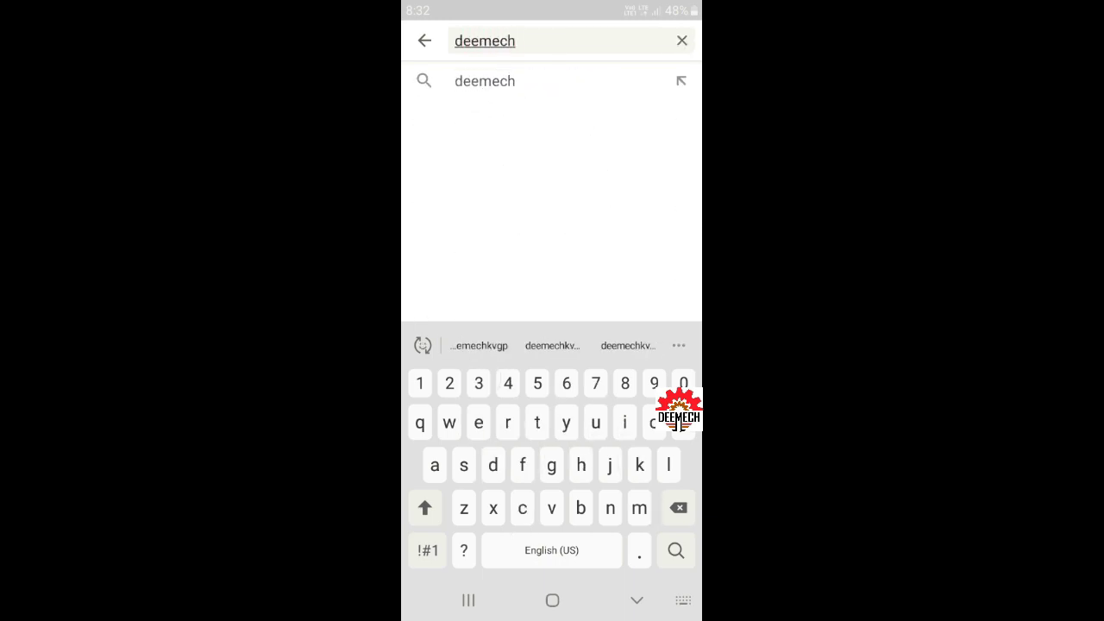
pyautogui.press('Return')
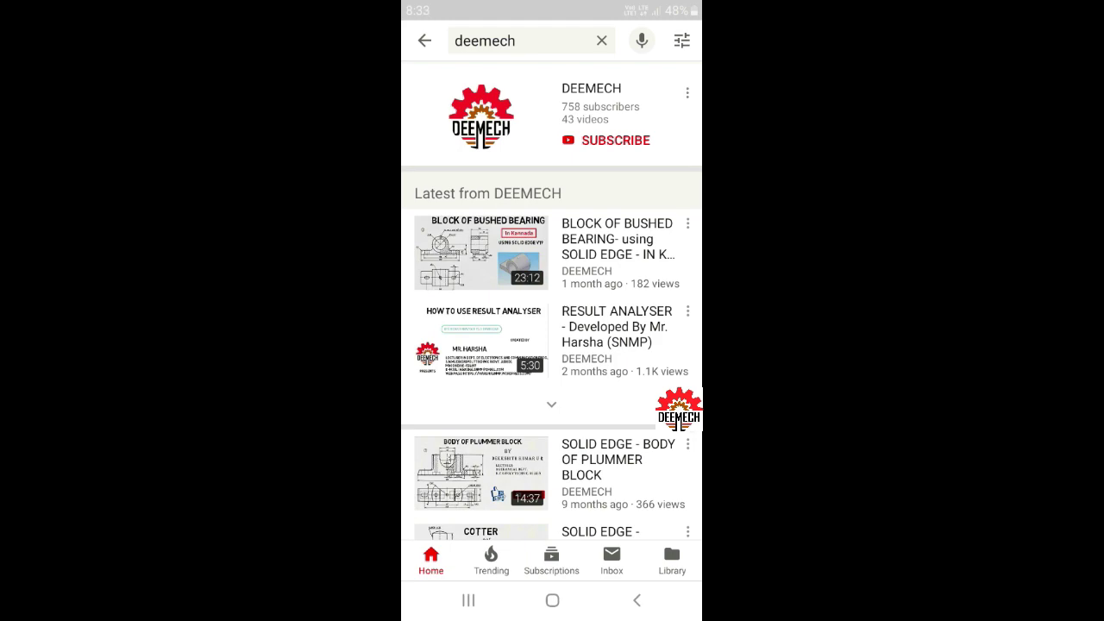
pyautogui.click(517, 117)
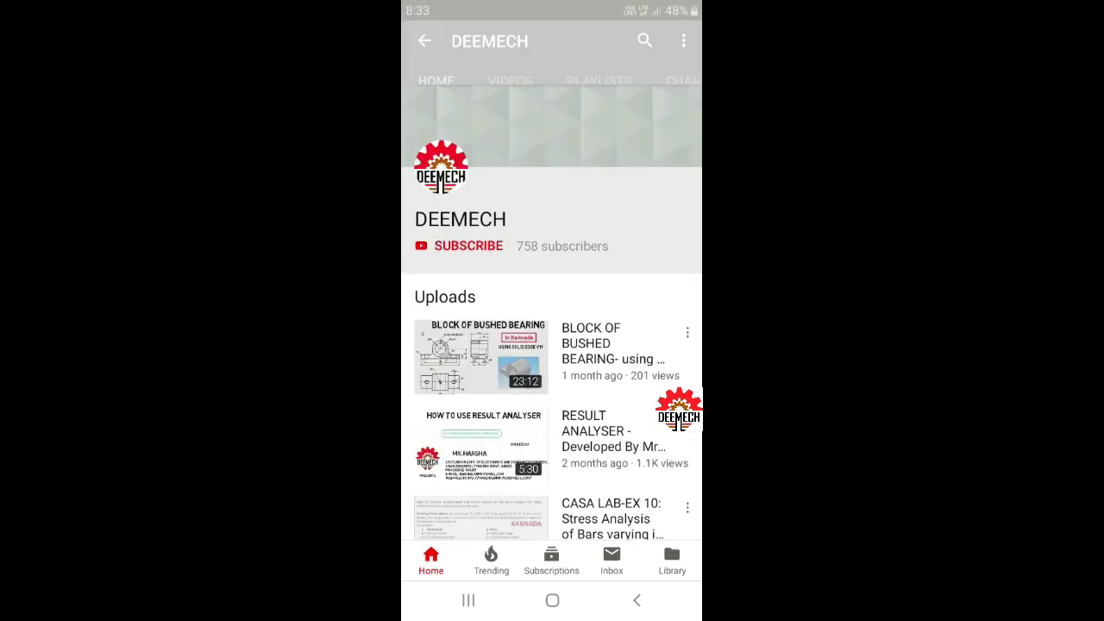
# - Browse the channel's uploaded videos and open the SOLID EDGE - SPIGOT video of the socket and spigot cotter joint
pyautogui.click(509, 81)
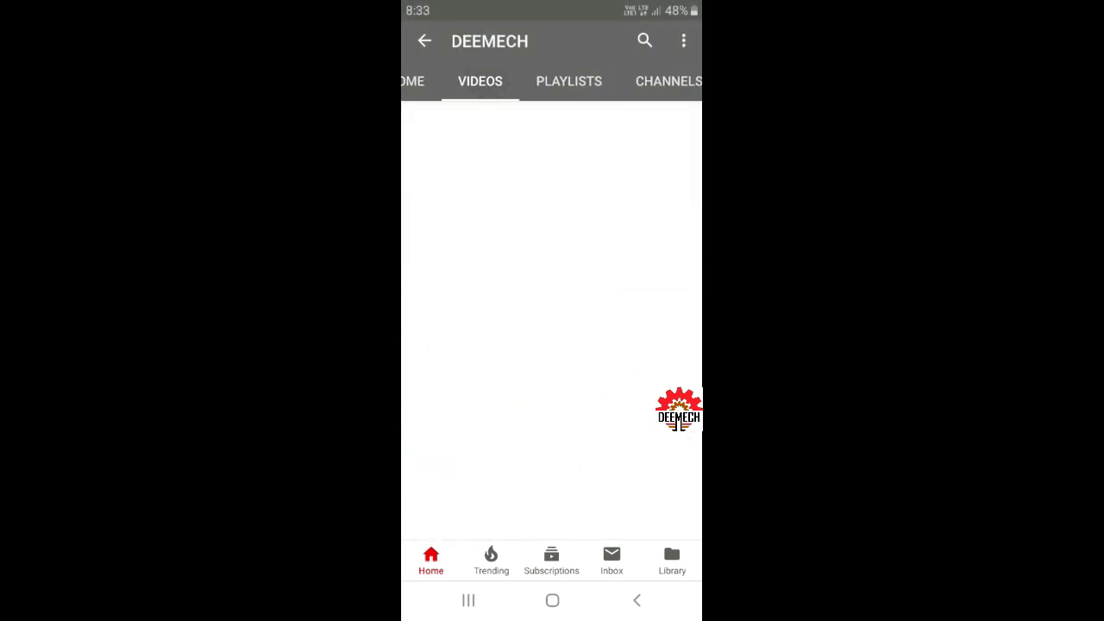
pyautogui.scroll(-15, 551, 319)
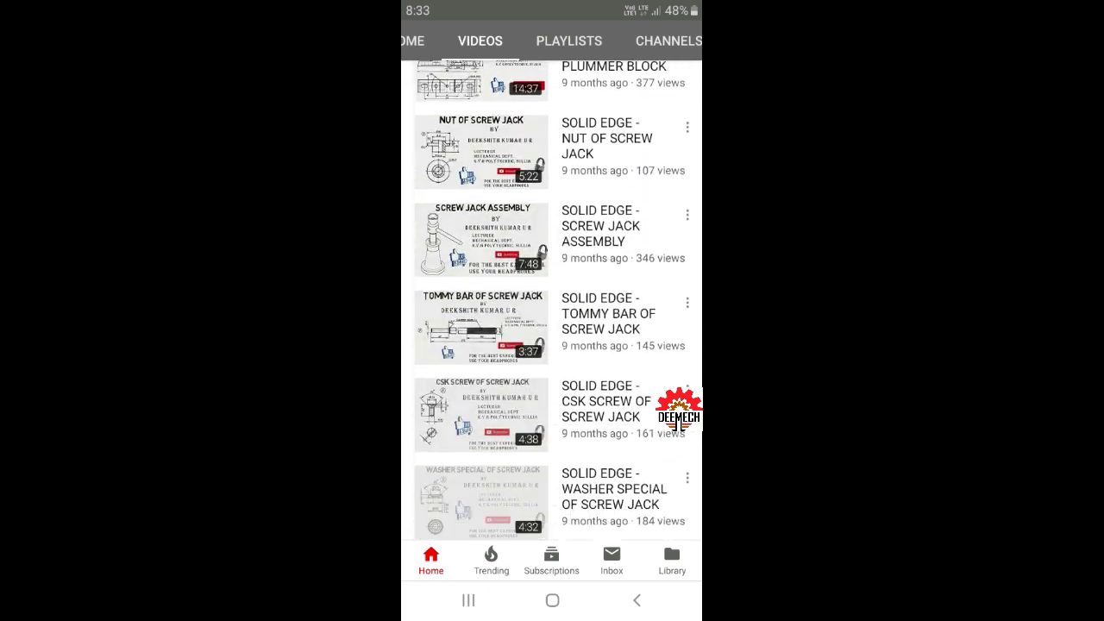
pyautogui.scroll(-10, 552, 300)
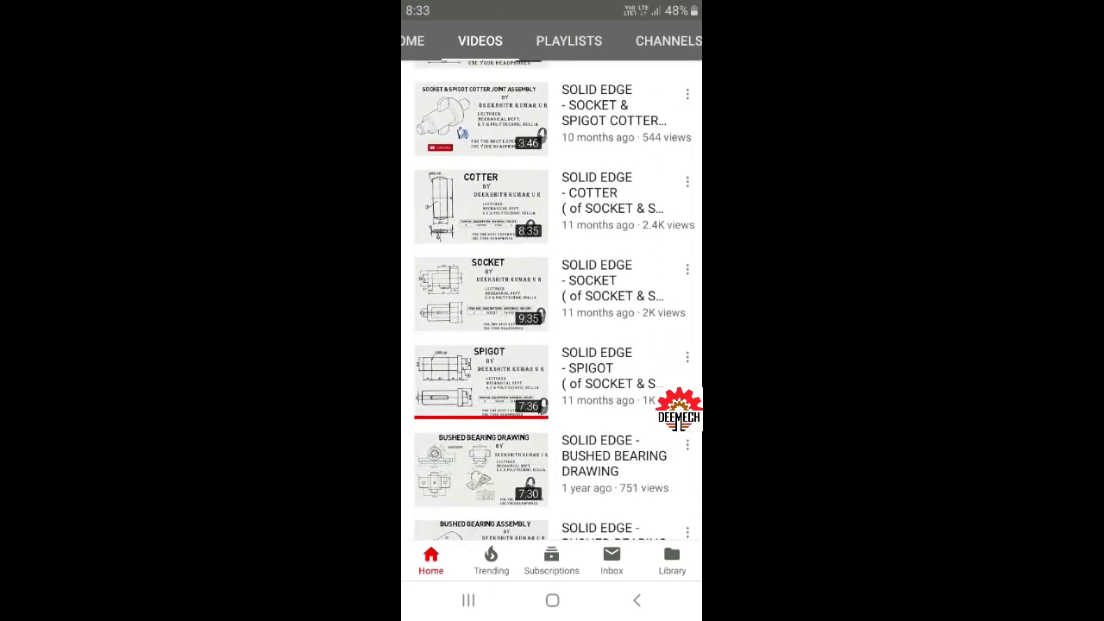
pyautogui.click(551, 380)
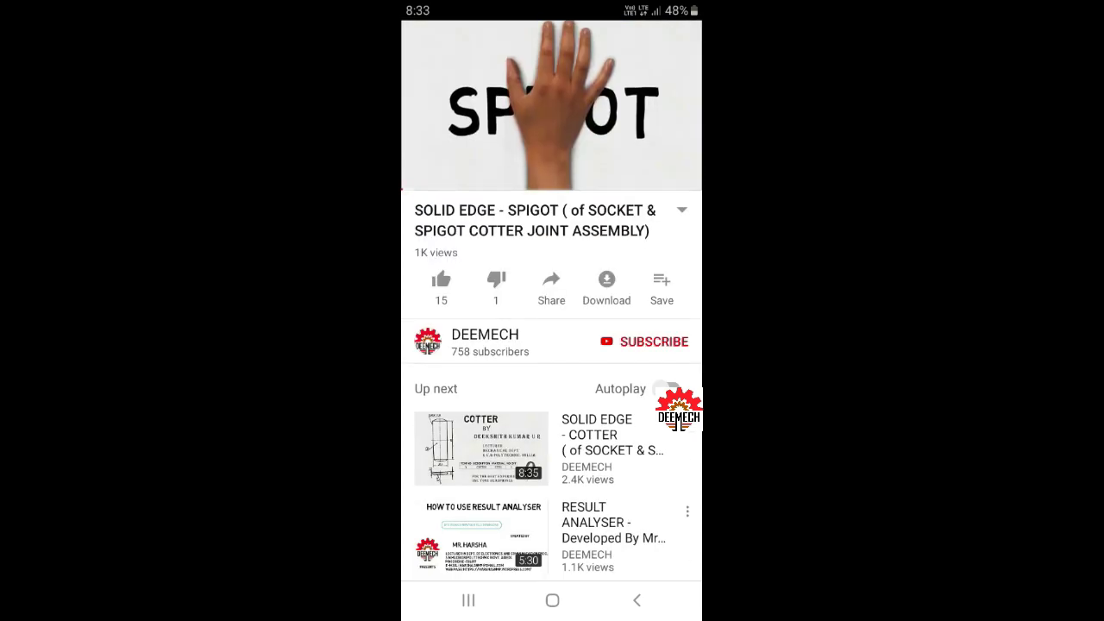
# - Expand the Spigot video's description and examine its text and the taper calculation and drawing links
pyautogui.click(551, 221)
pyautogui.scroll(-5, 552, 388)
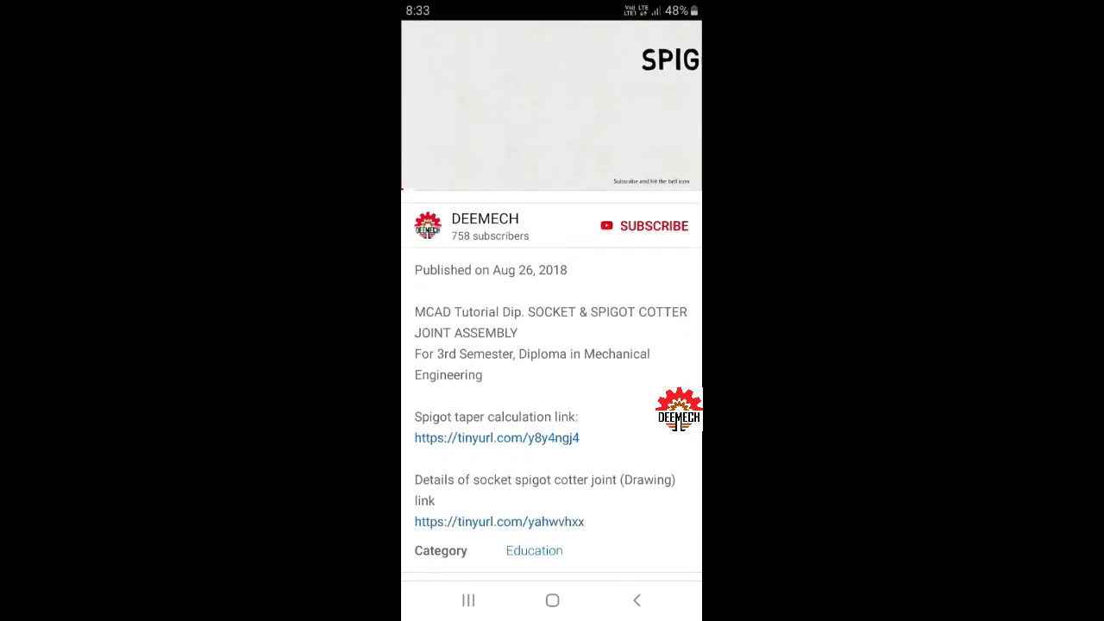
pyautogui.scroll(1, 551, 345)
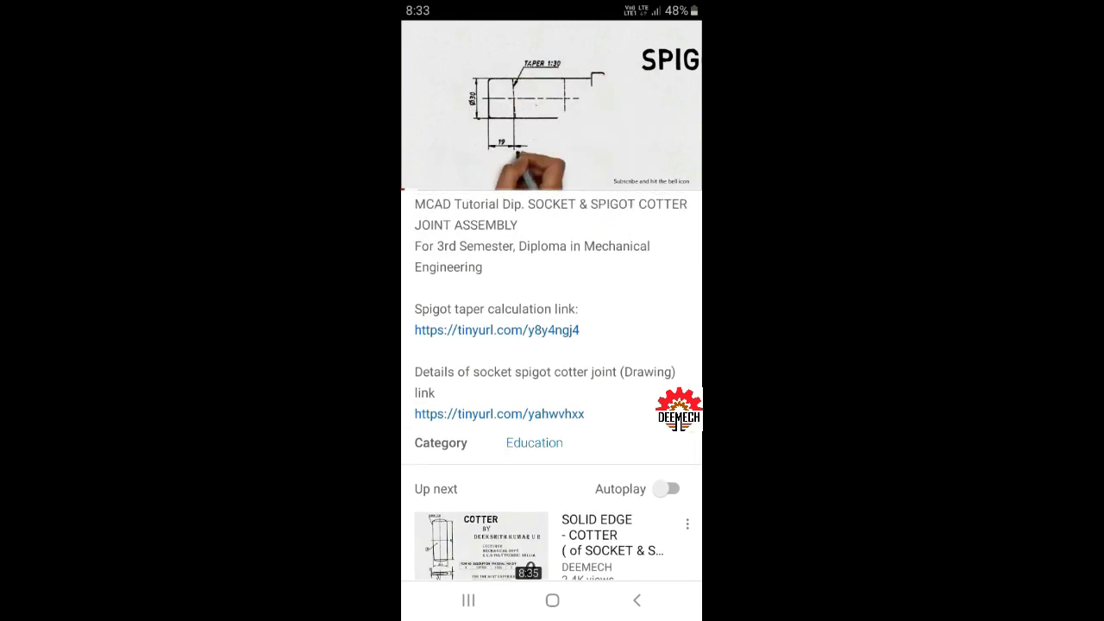
pyautogui.scroll(4, 552, 388)
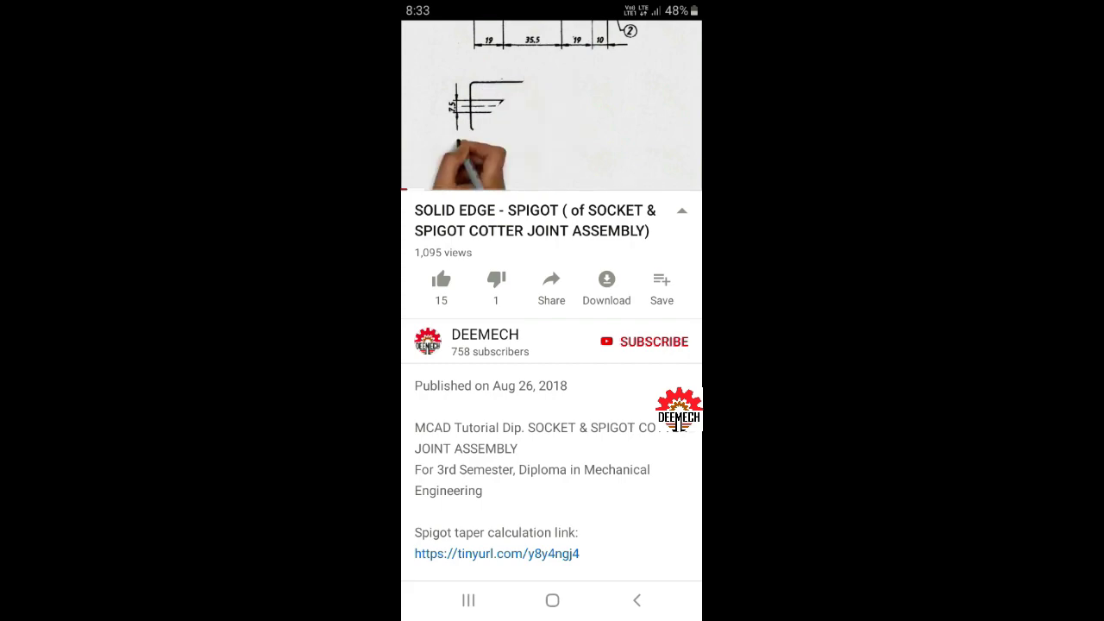
# - Like the Spigot video, subscribe to the DEEMECH channel and set its notifications to All
pyautogui.click(440, 278)
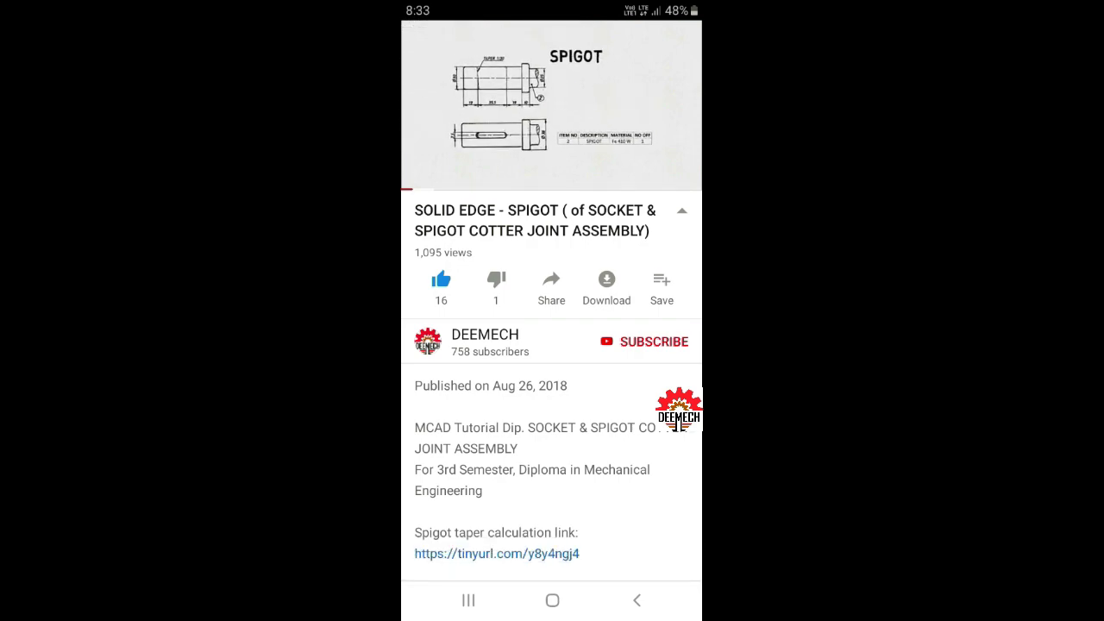
pyautogui.click(644, 342)
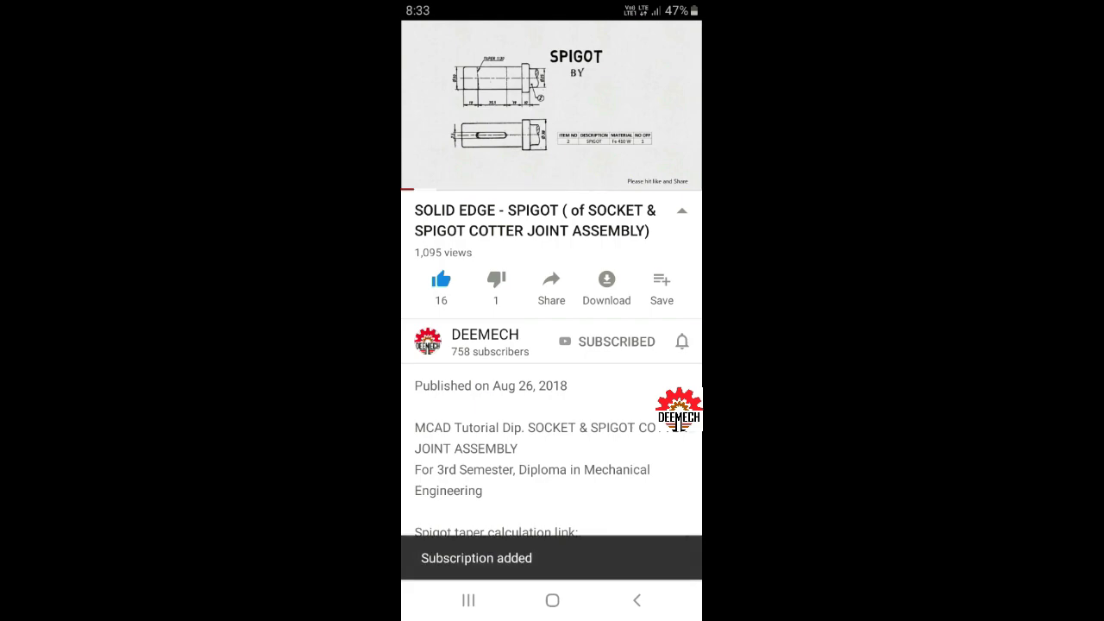
pyautogui.click(681, 341)
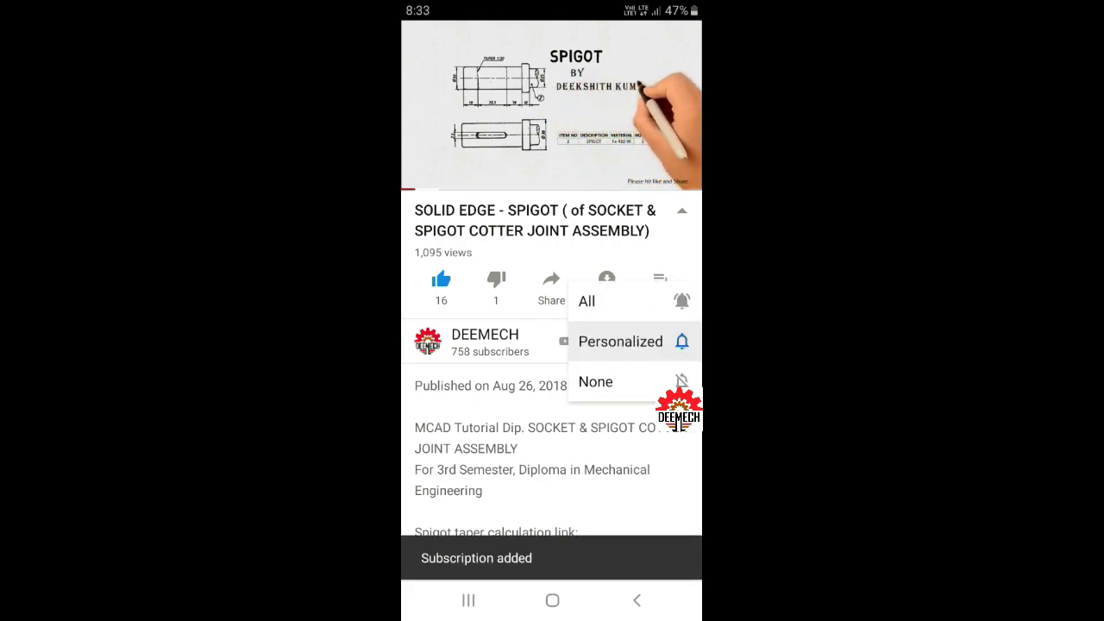
pyautogui.click(604, 301)
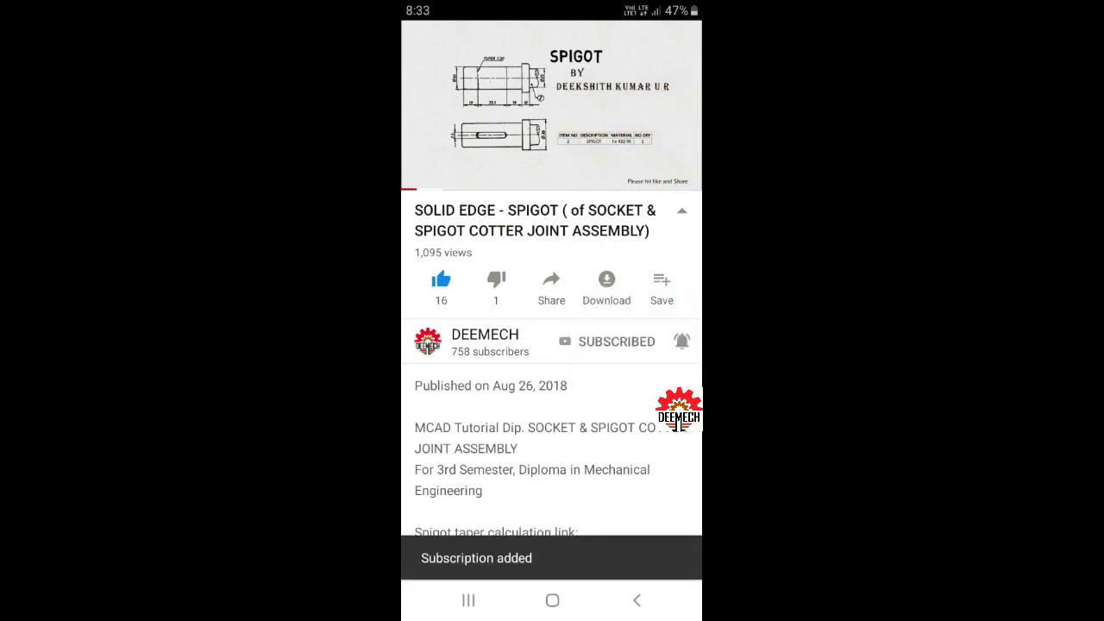
# - Examine the viewer comments under the Spigot video
pyautogui.scroll(-5, 551, 388)
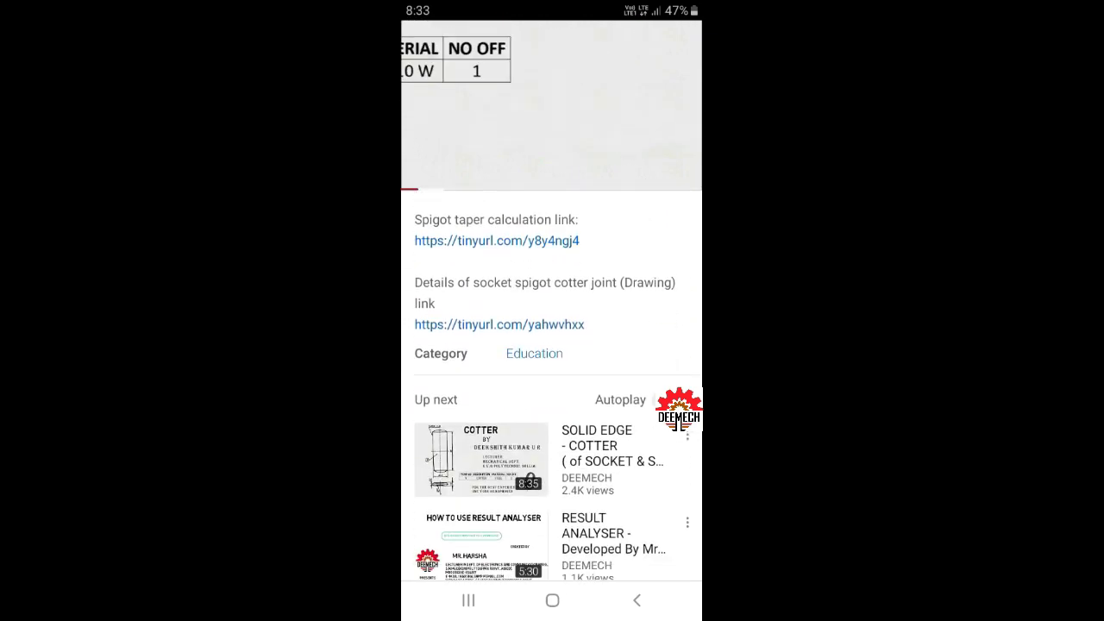
pyautogui.scroll(-10, 552, 388)
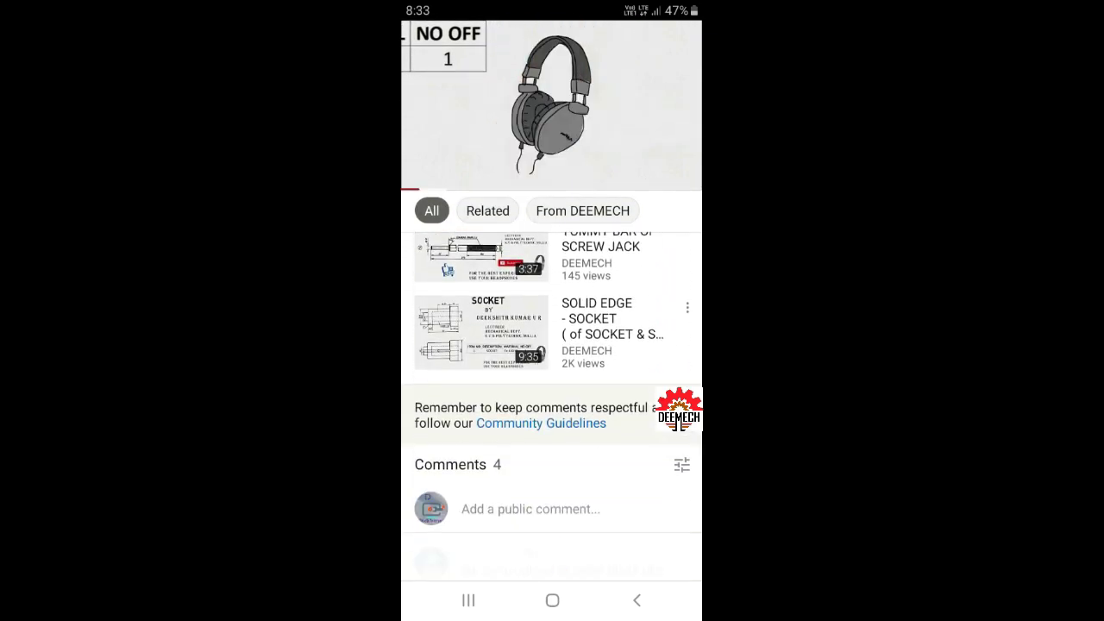
pyautogui.scroll(-3, 552, 388)
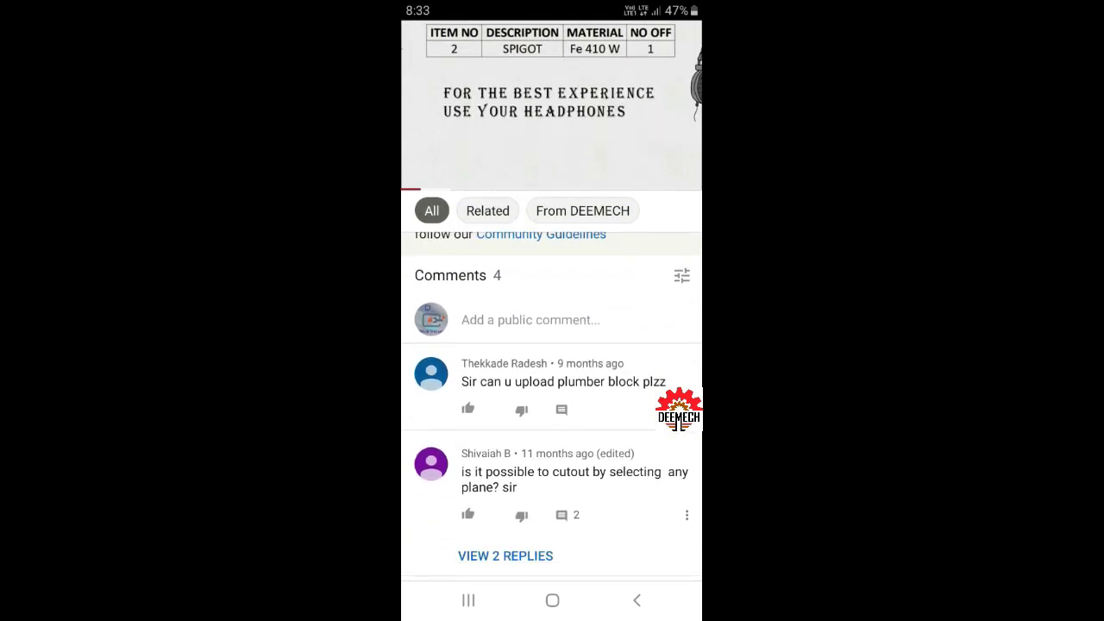